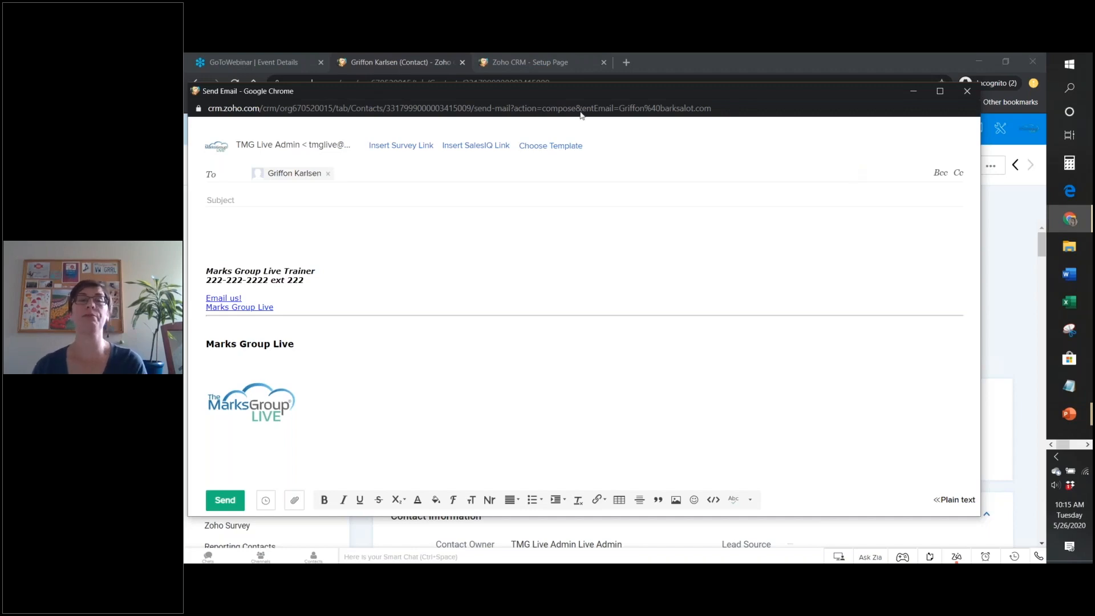
Check the available email templates and their filter categories for the contact's email, closing the message unsent.
left_click(541, 153)
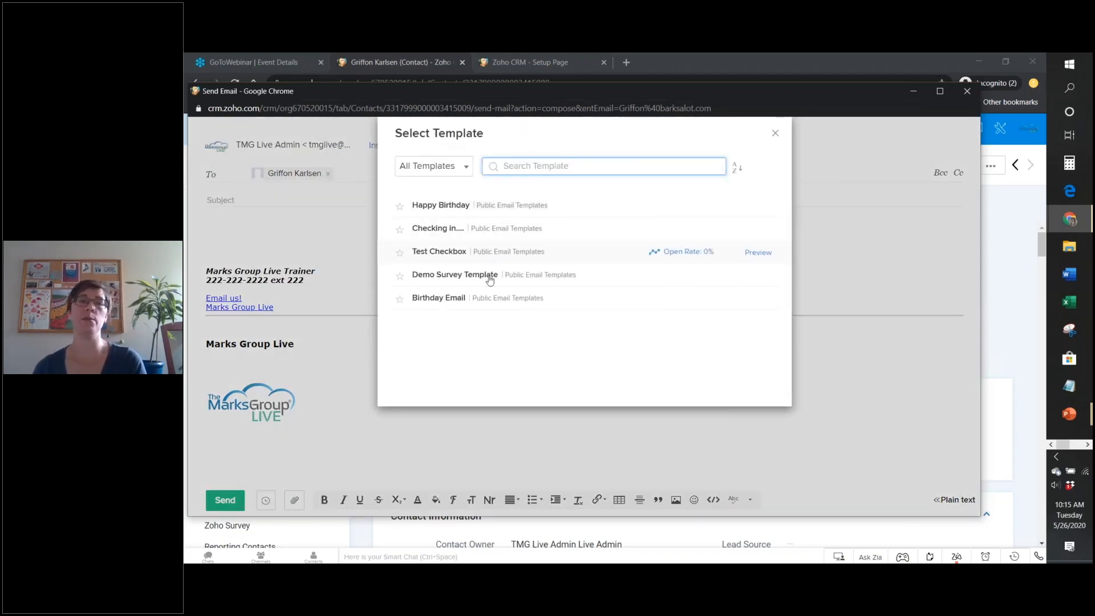
left_click(462, 167)
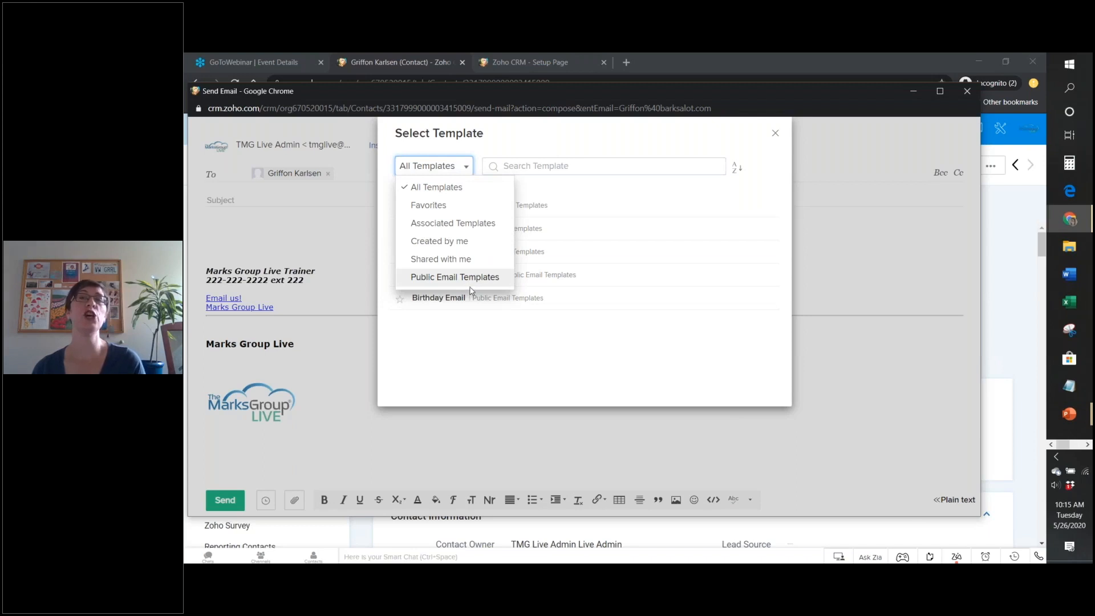
left_click(471, 165)
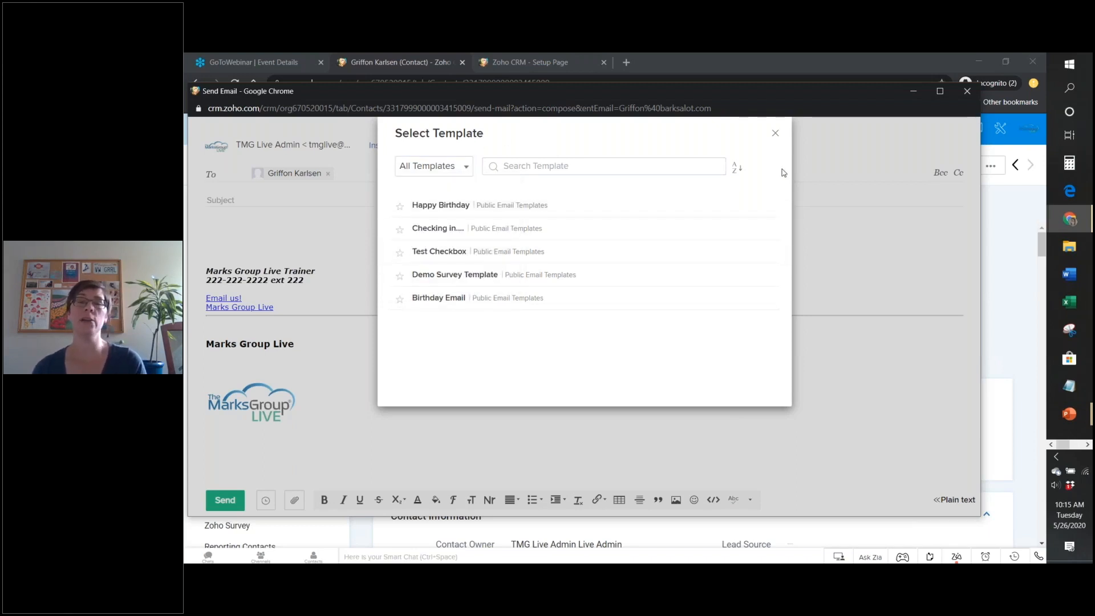
left_click(775, 134)
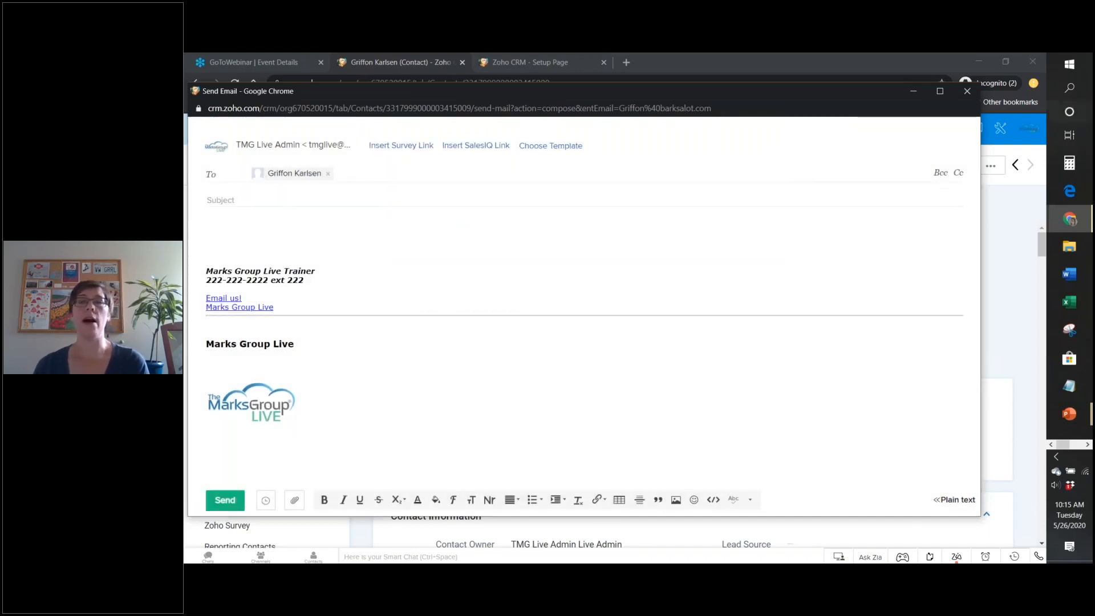
left_click(967, 91)
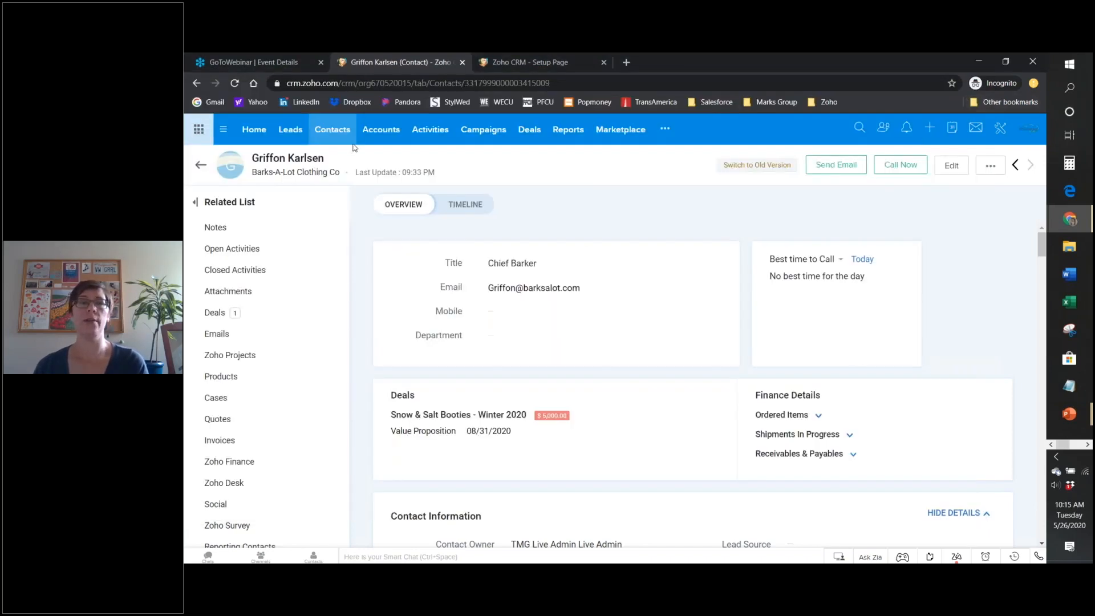
From the Accounting Interest contact list, view the templates offered when emailing only the third contact, closing the message unsent.
left_click(202, 166)
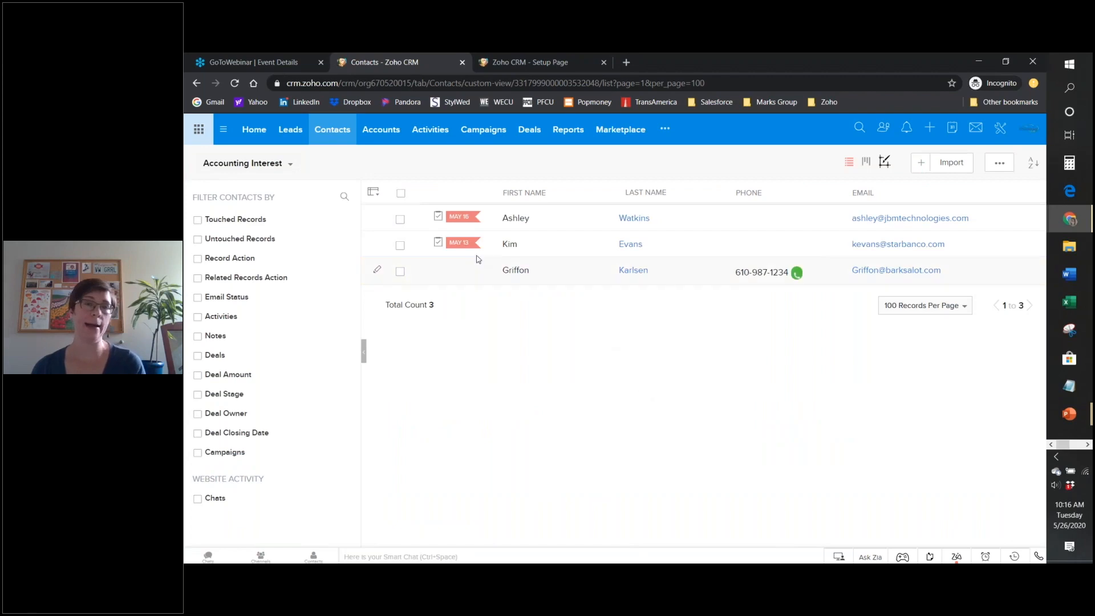
left_click(400, 272)
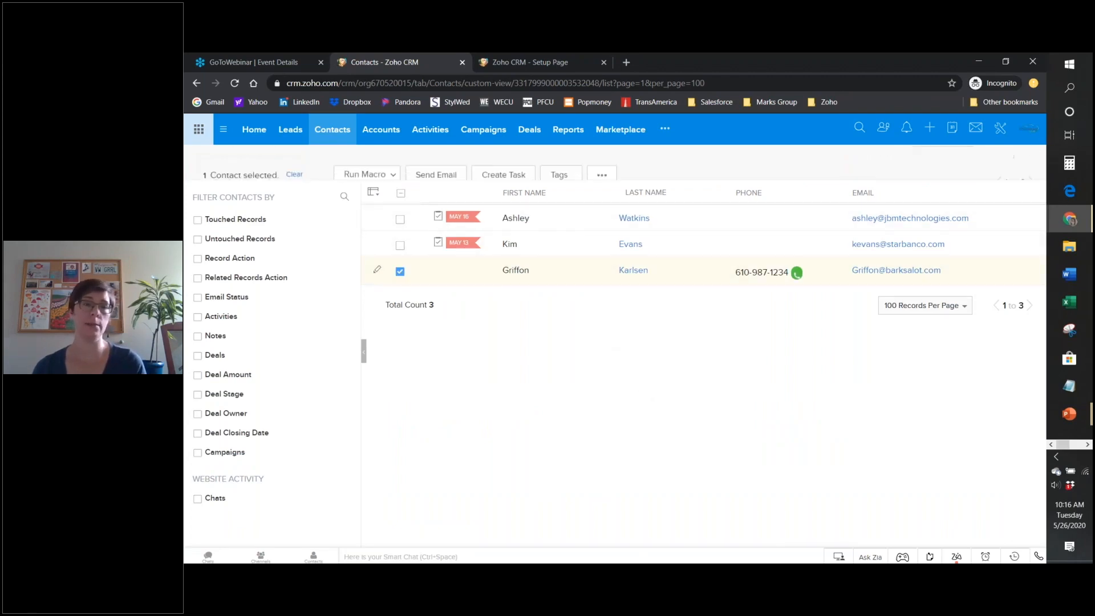
left_click(427, 164)
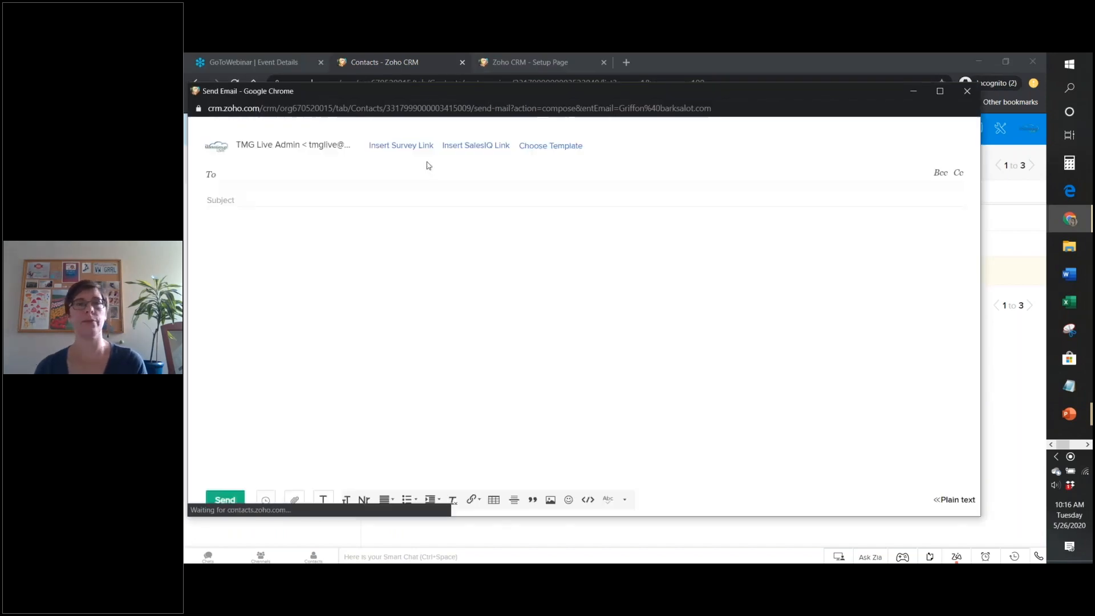
left_click(579, 146)
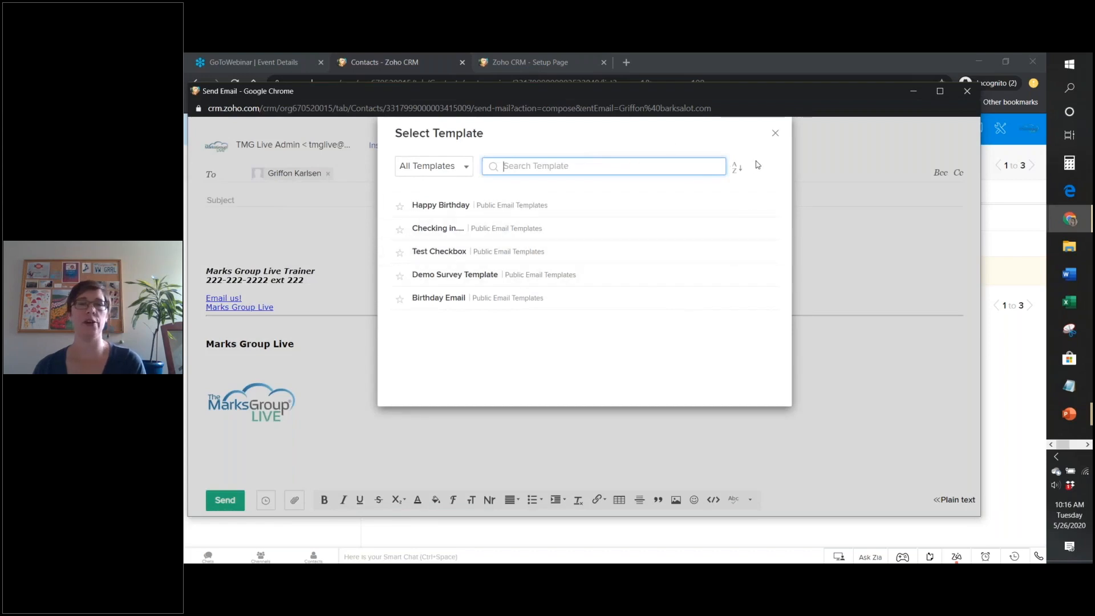
left_click(775, 133)
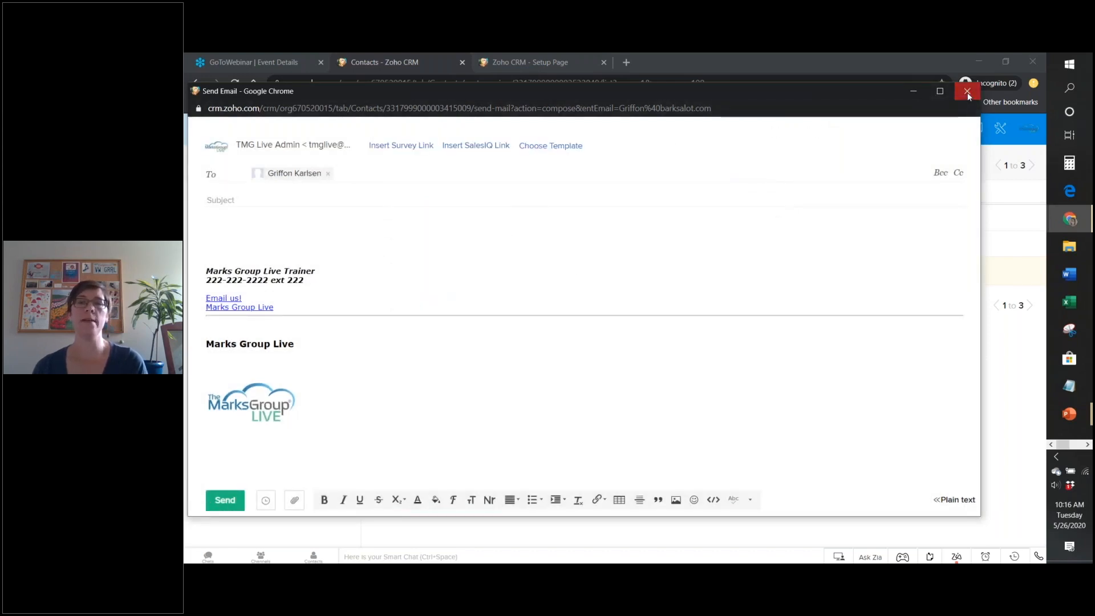
left_click(967, 91)
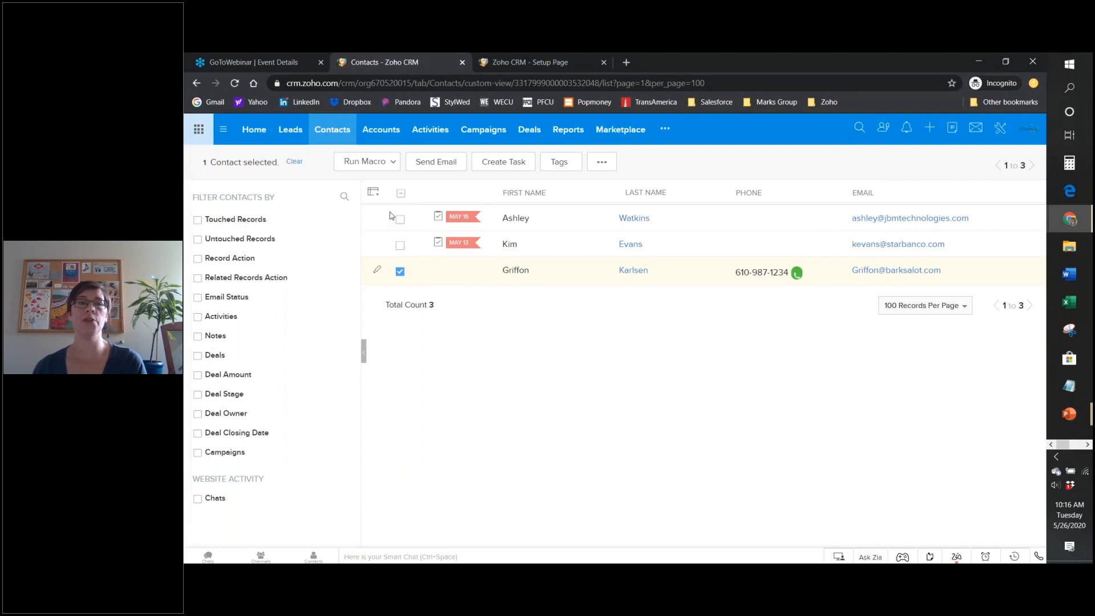
Select all contacts in the list and view the templates offered for a mass email, cancelling without sending.
left_click(401, 193)
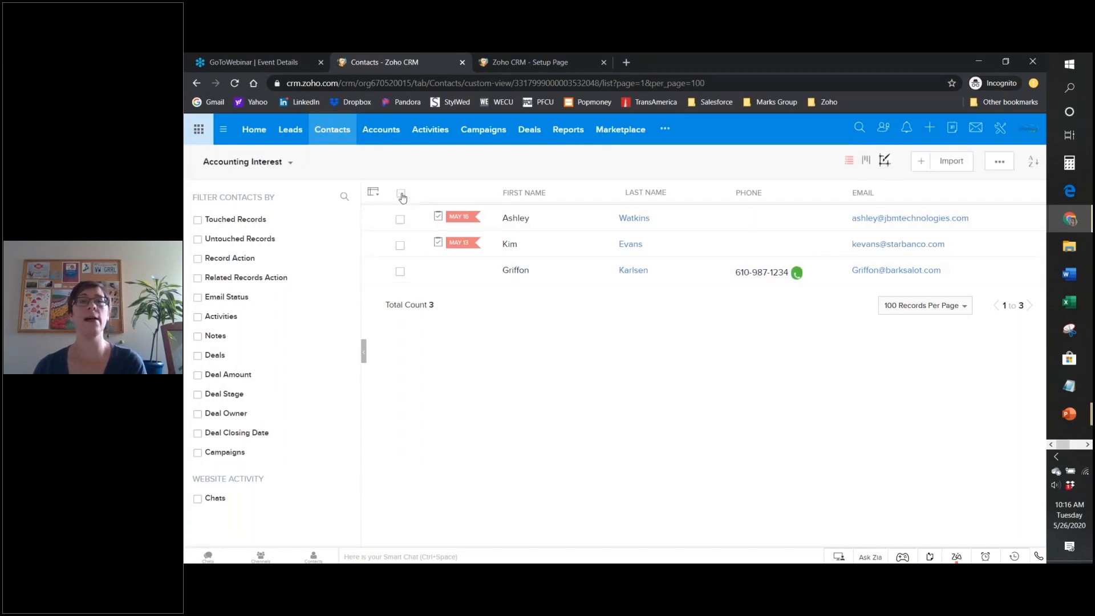
left_click(401, 194)
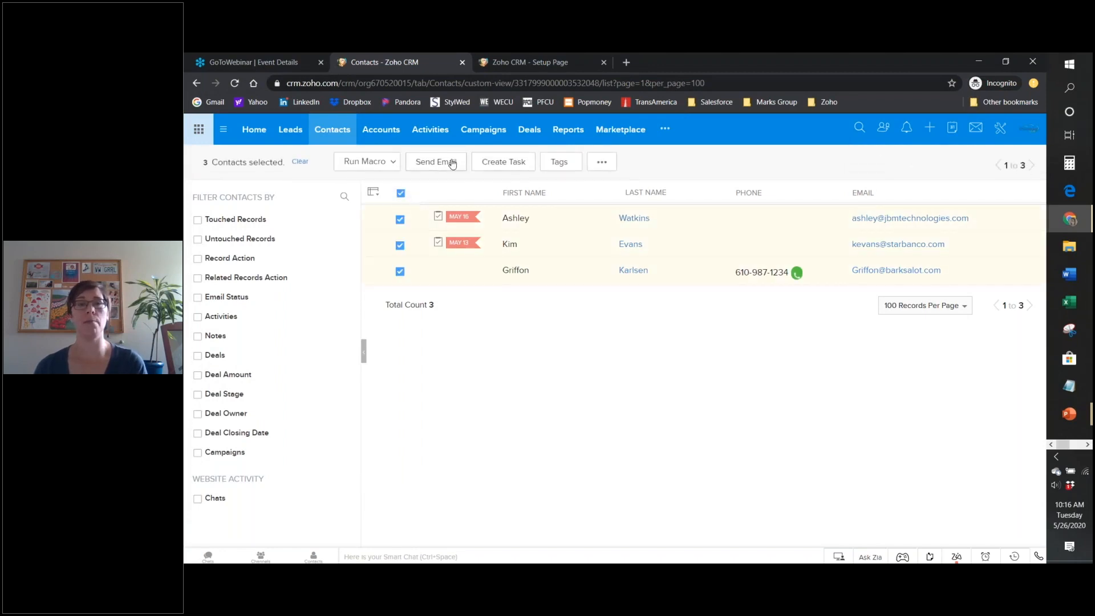
left_click(450, 163)
left_click(547, 211)
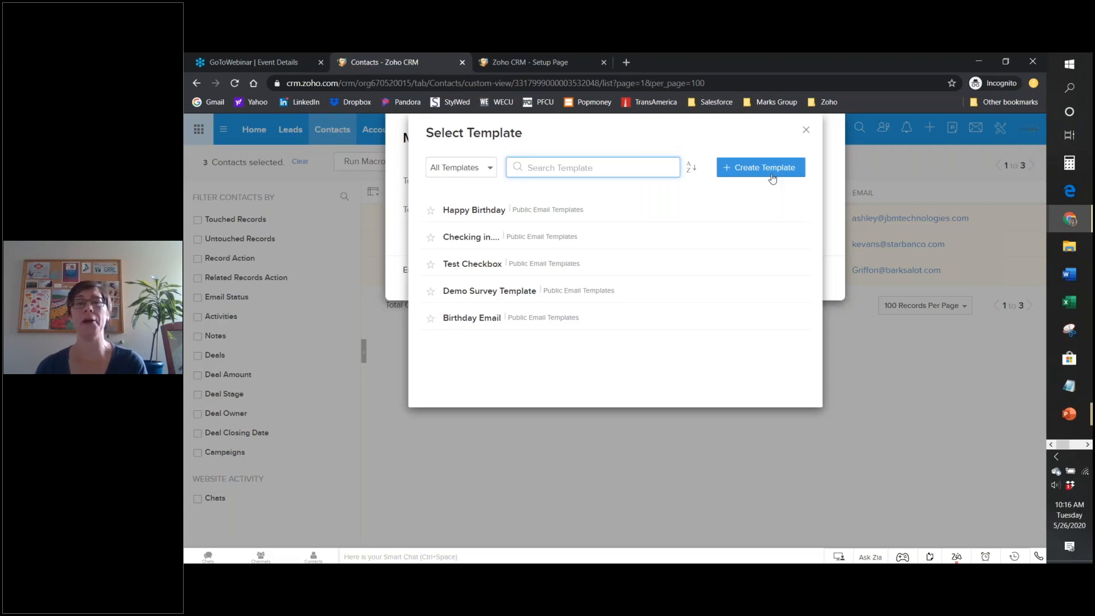
left_click(808, 130)
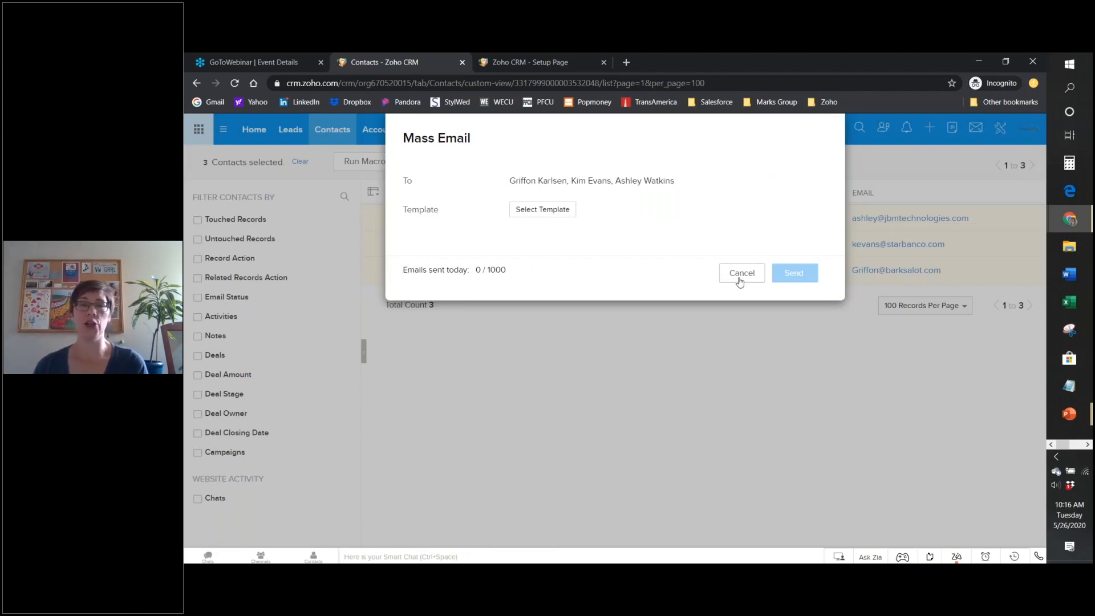
left_click(740, 273)
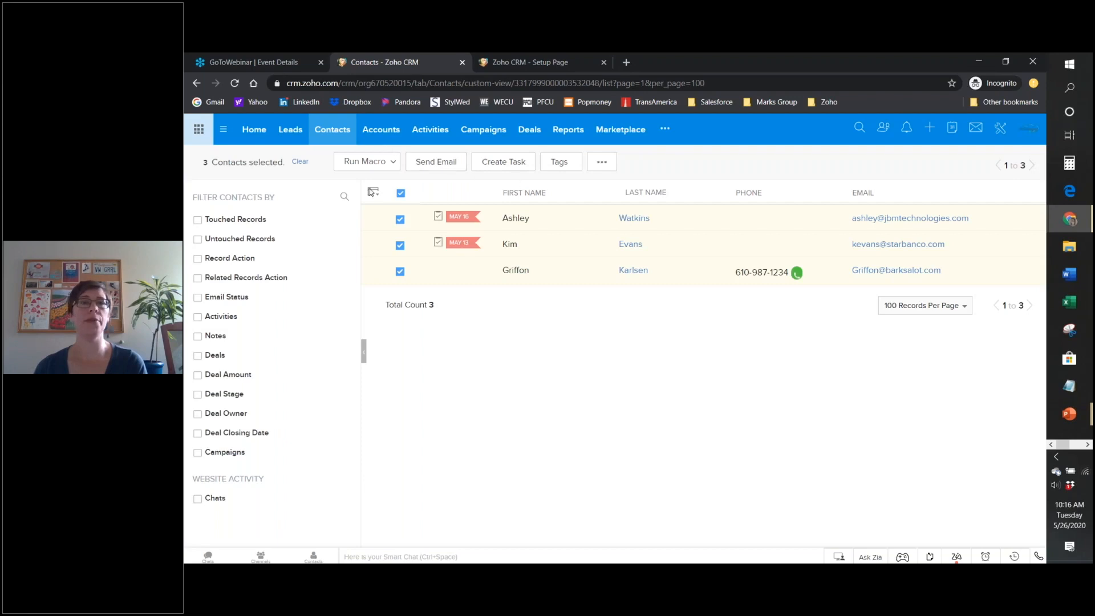
Replace the existing Setup browser tab with a fresh one and go to the Templates settings under Customization.
left_click(541, 61)
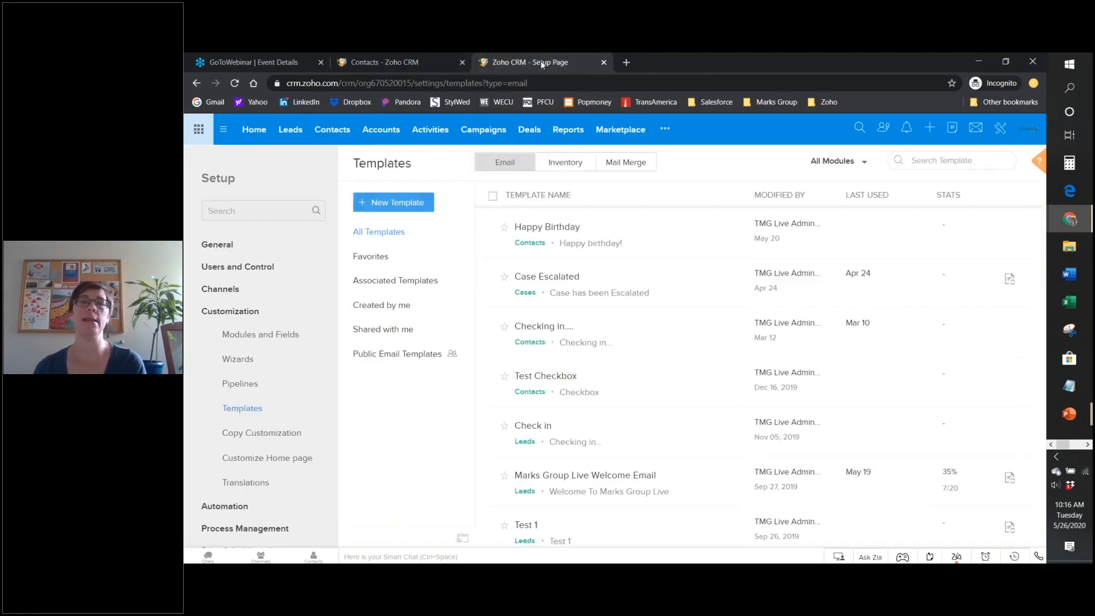
left_click(401, 64)
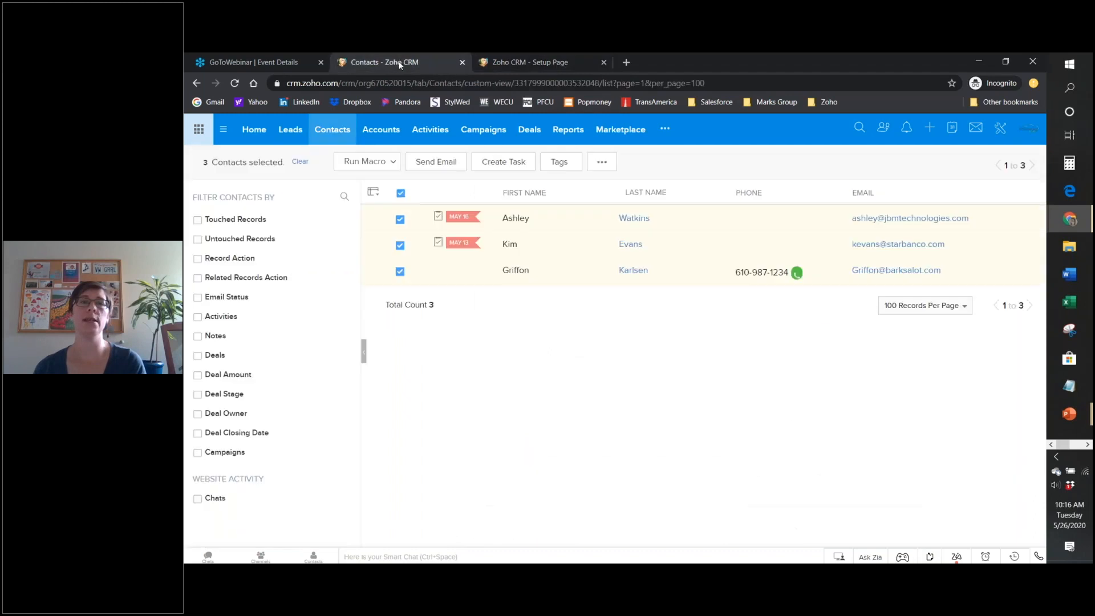
left_click(602, 62)
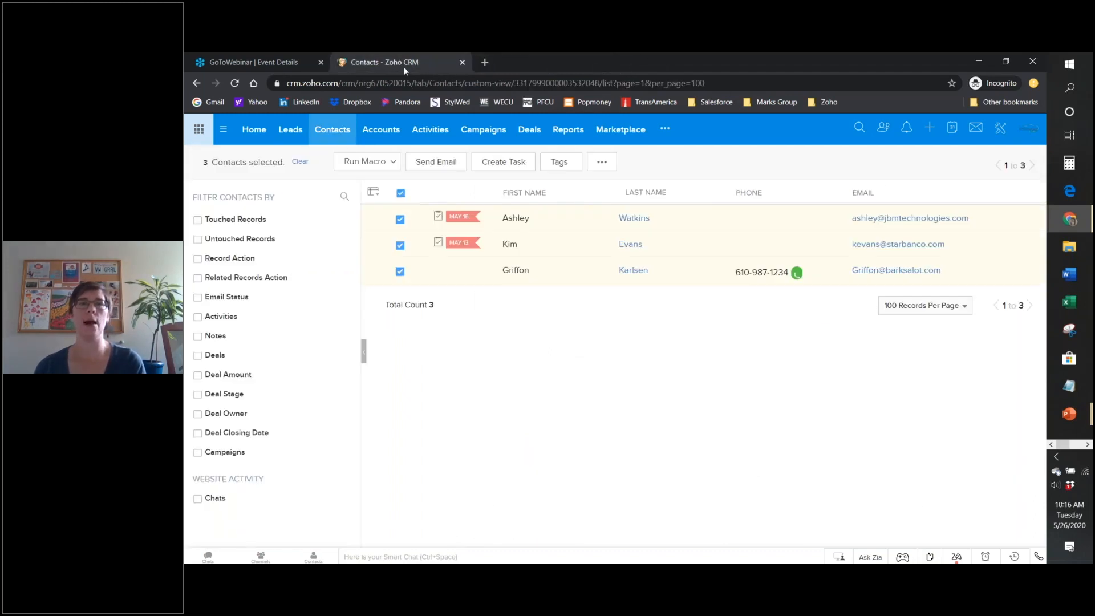
left_click(1002, 134, "ctrl")
left_click(533, 60)
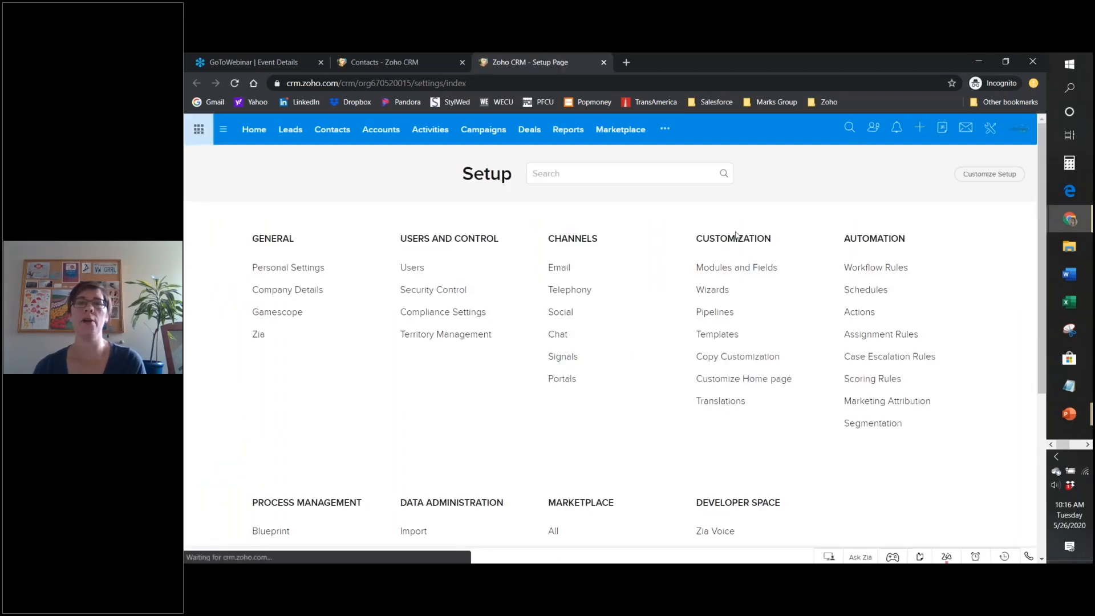
left_click(721, 337)
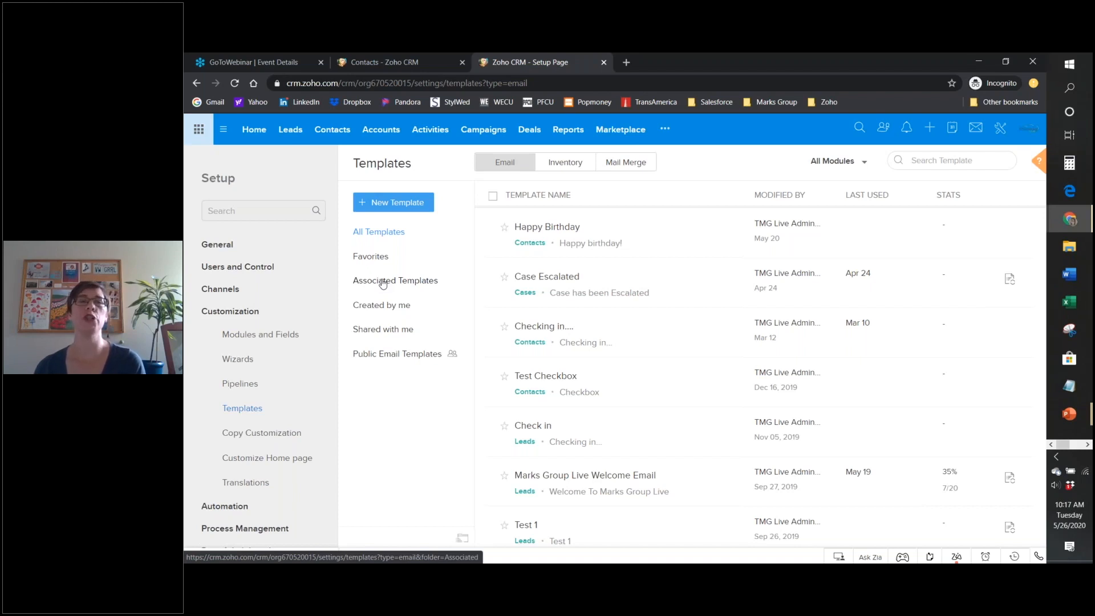
Filter the email templates to Associated Templates and look through the list.
left_click(382, 282)
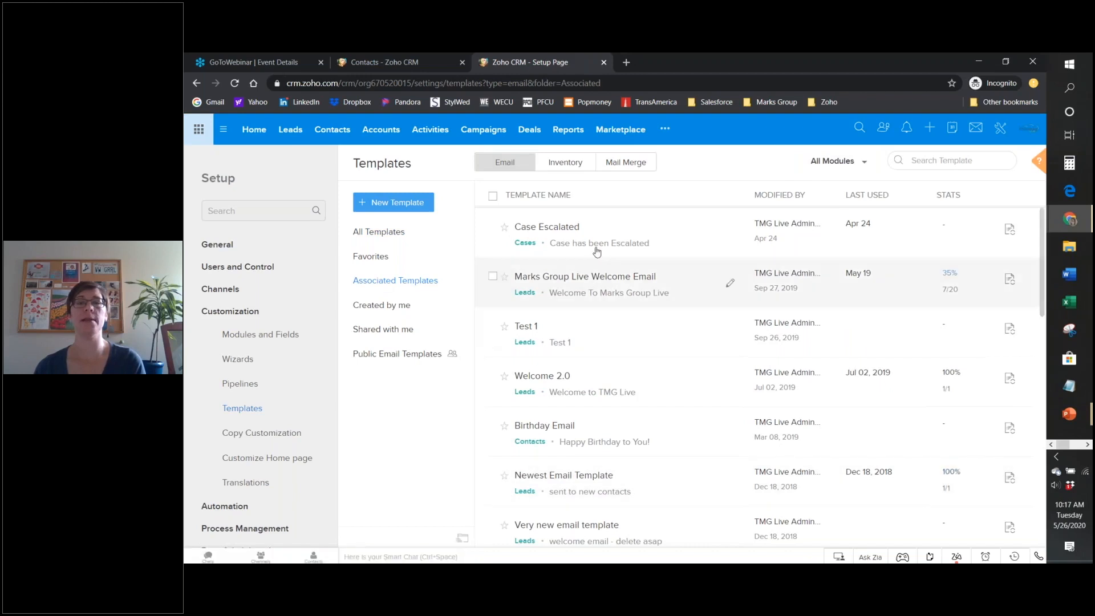
scroll(630, 416, "down", 3)
scroll(629, 422, "down", 5)
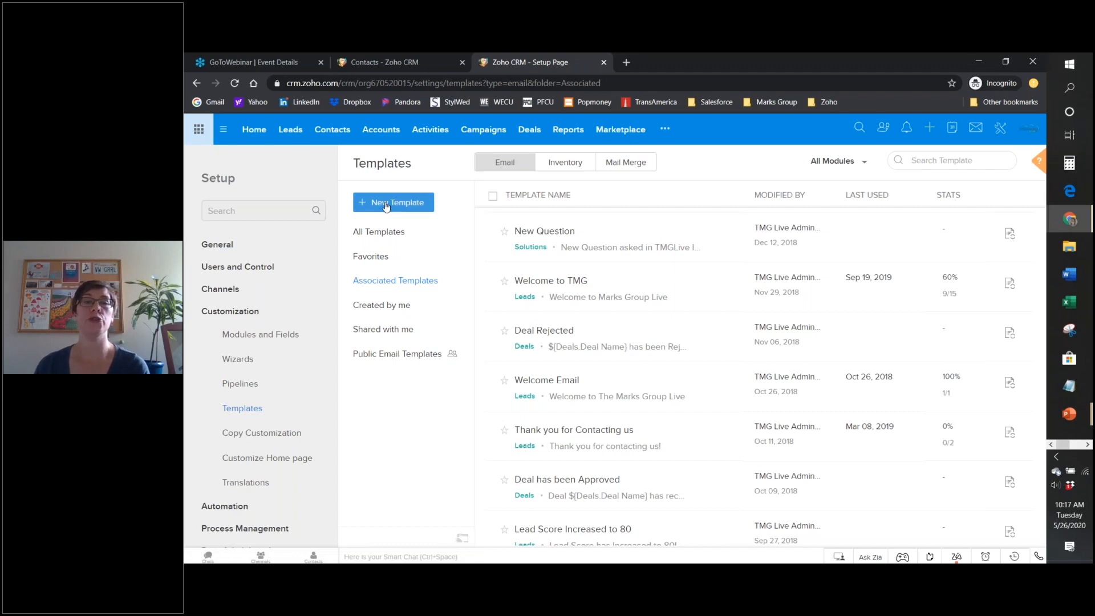
Start a new email template for the Contacts module and continue to the template gallery.
left_click(386, 207)
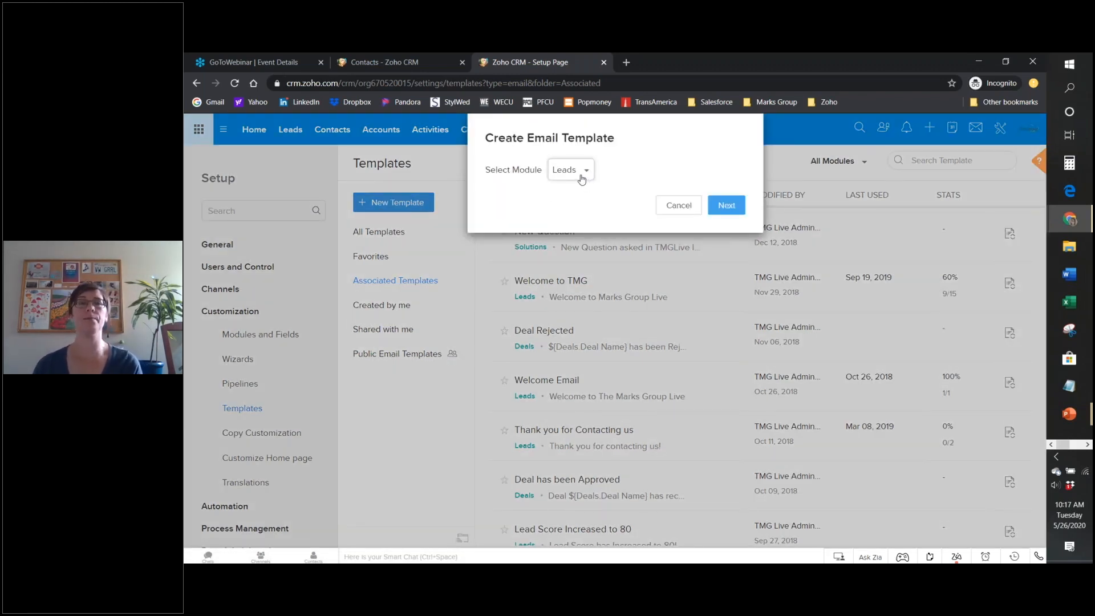
left_click(582, 179)
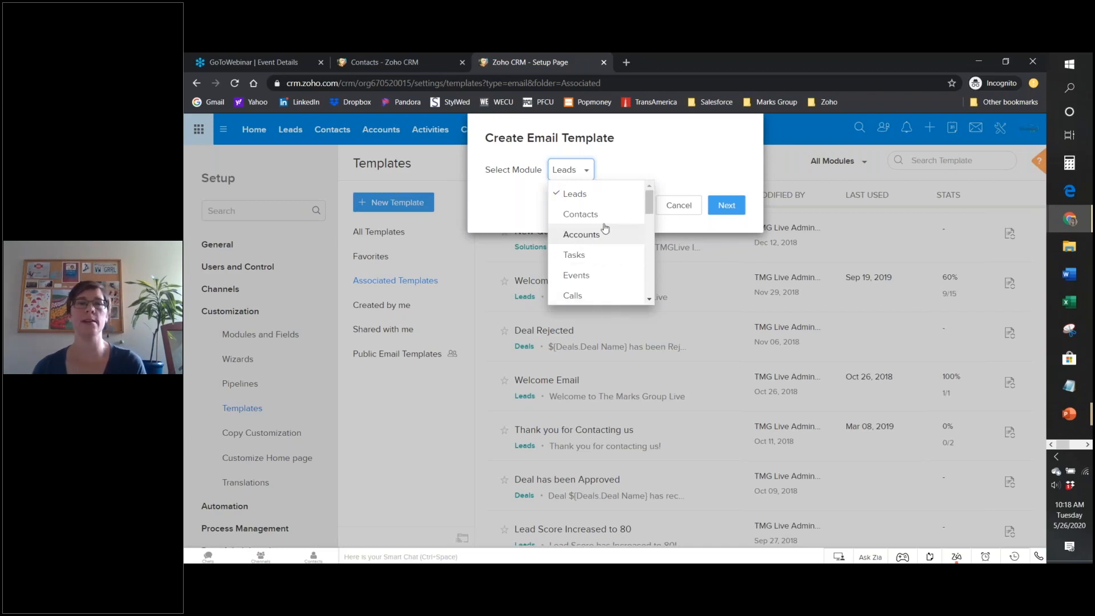
left_click(579, 215)
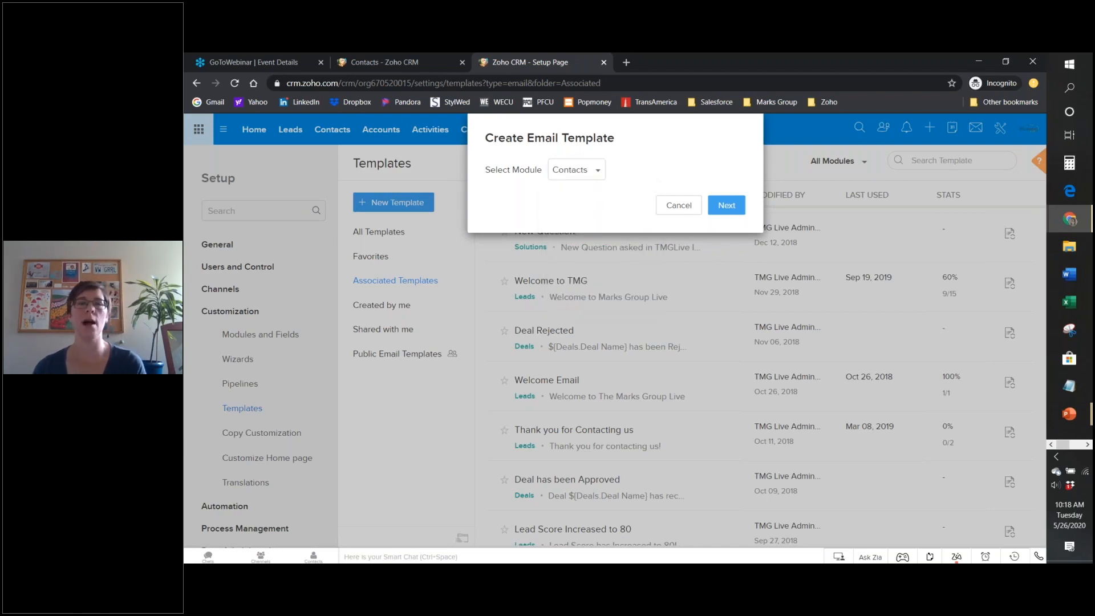
left_click(729, 206)
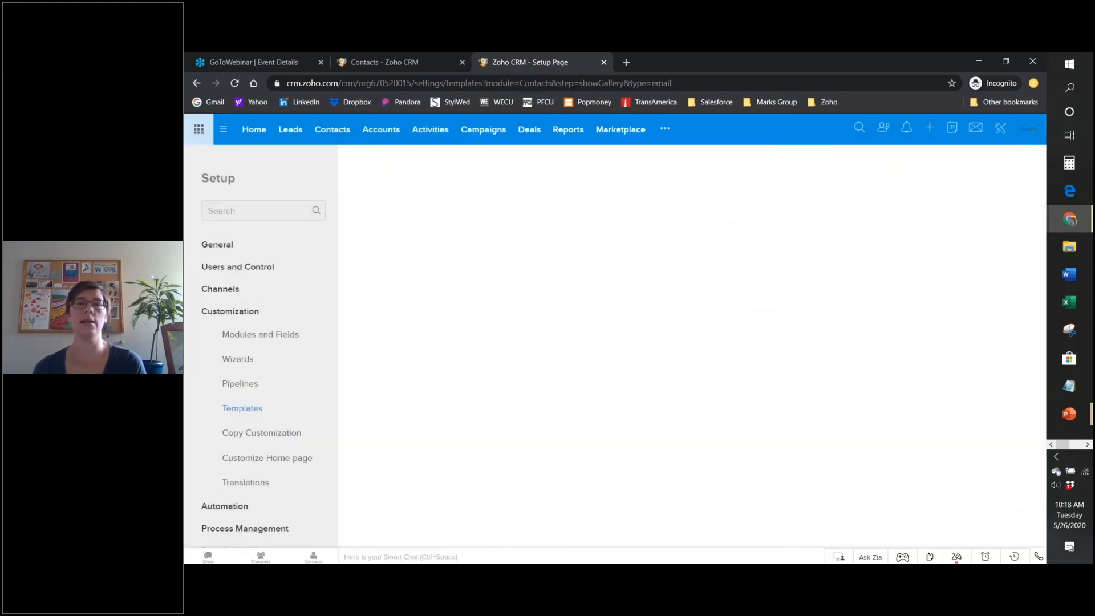
scroll(769, 221, "down", 1)
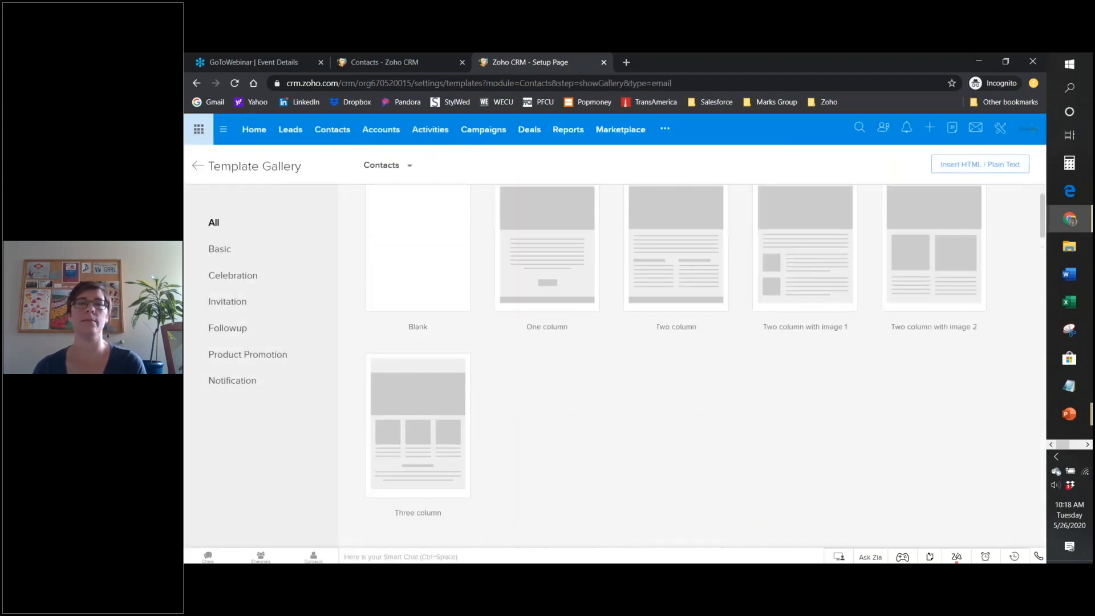
scroll(768, 222, "up", 1)
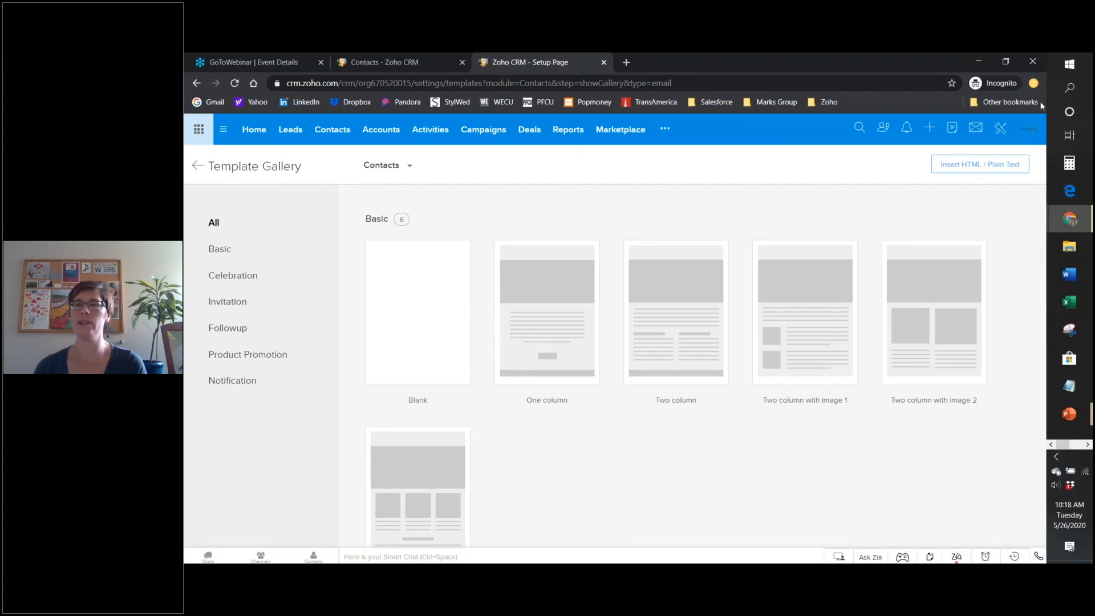
left_click(1038, 86)
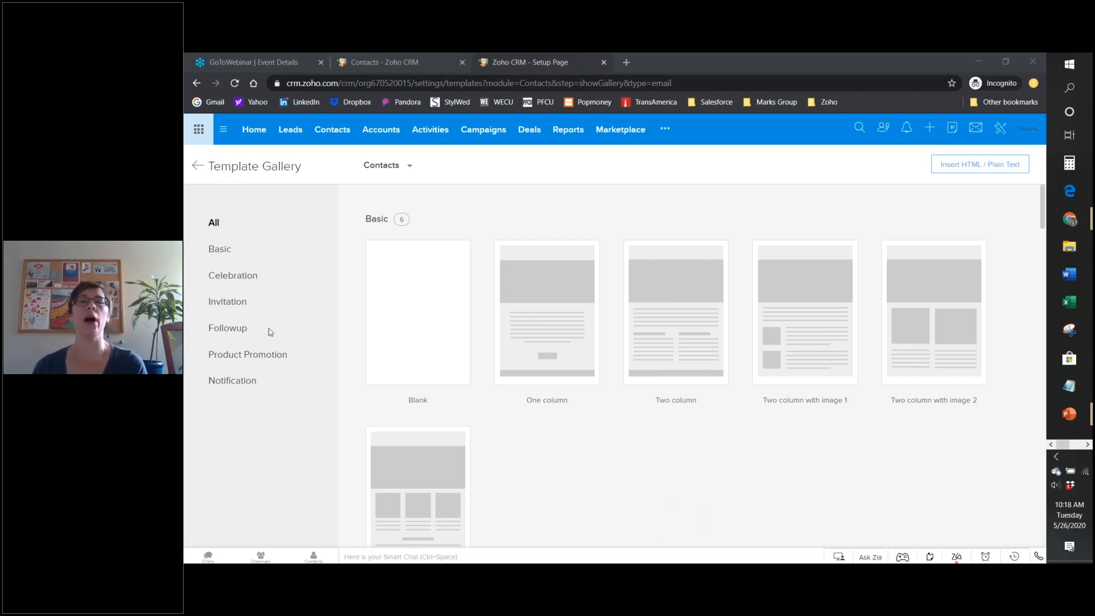
Browse the Celebration templates in the gallery and preview the Holiday 2 template in full, closing the preview without selecting it.
left_click(224, 276)
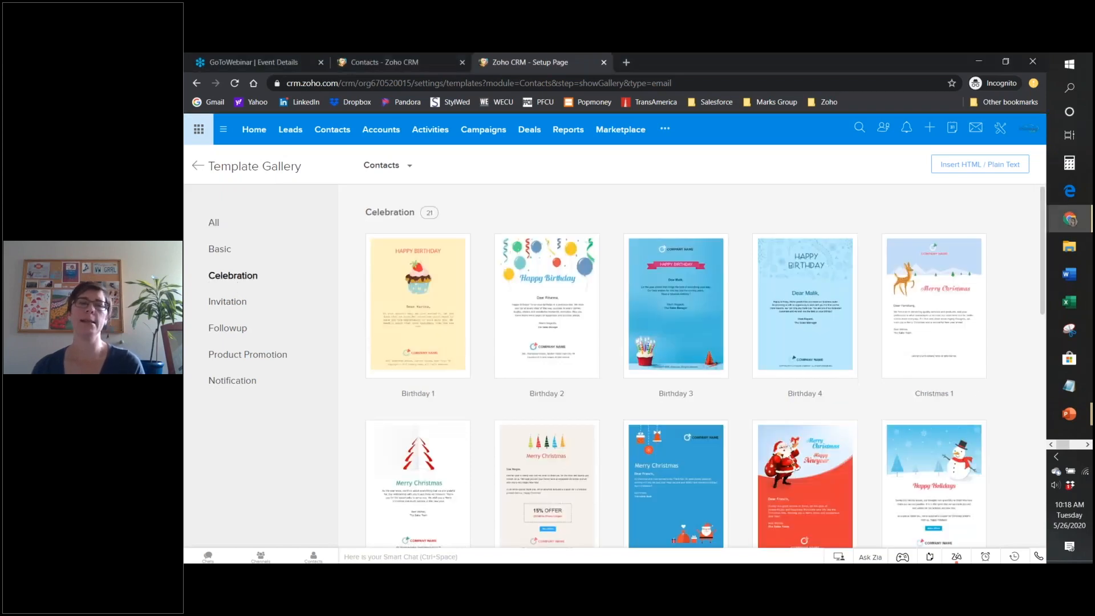
scroll(707, 482, "down", 3)
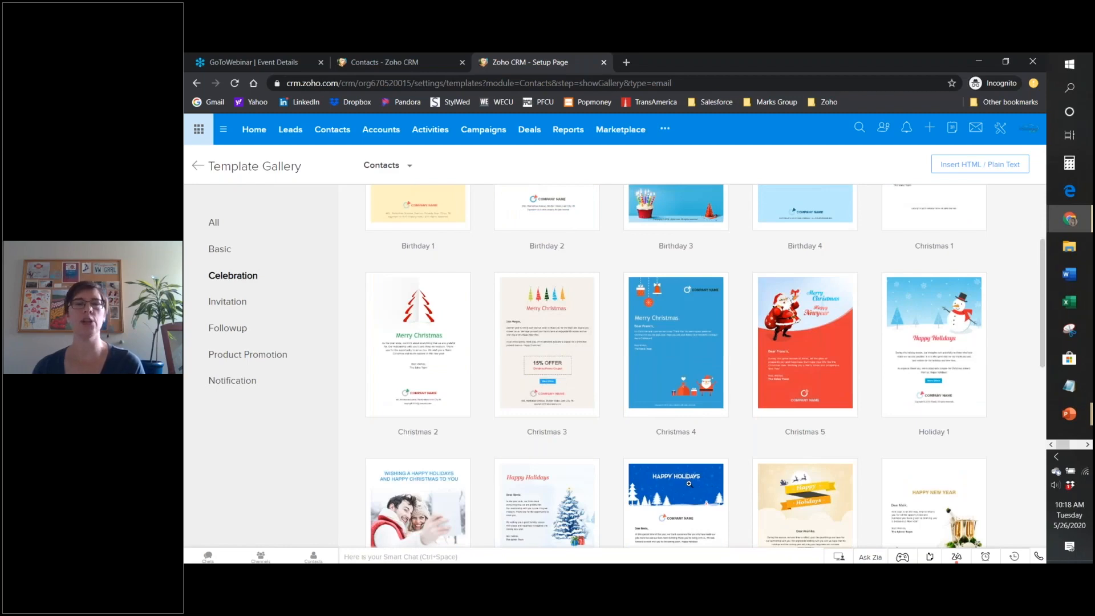
scroll(478, 478, "down", 3)
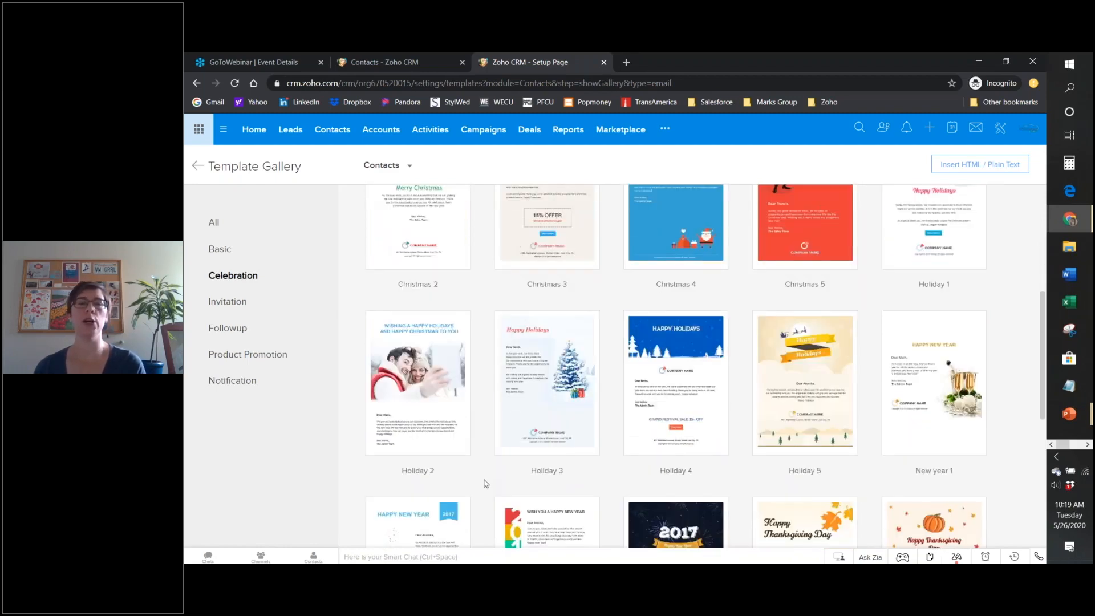
mouse_move(430, 368)
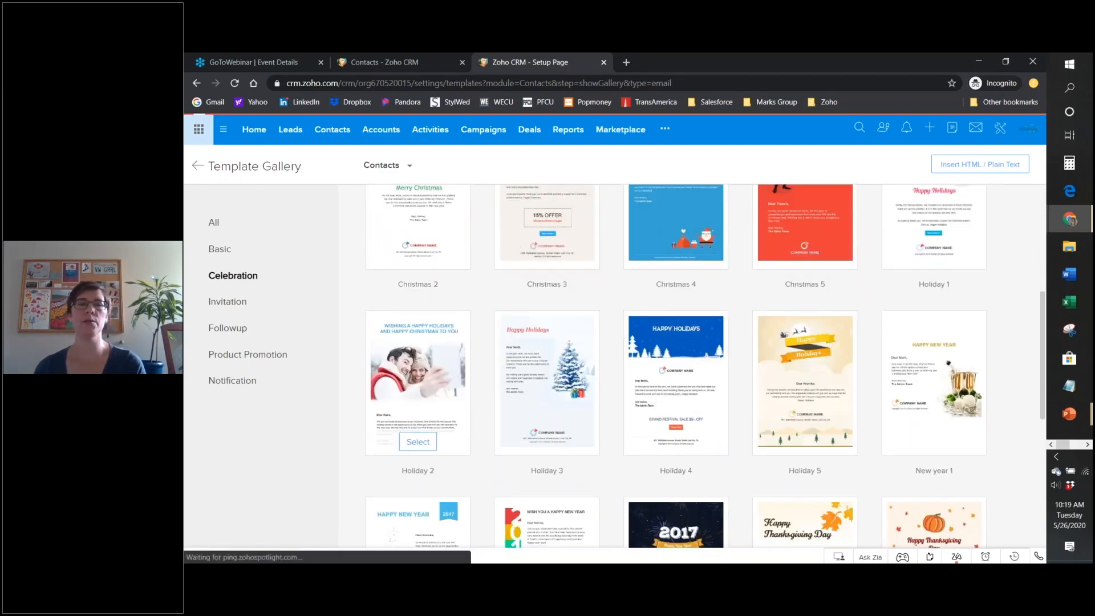
left_click(410, 443)
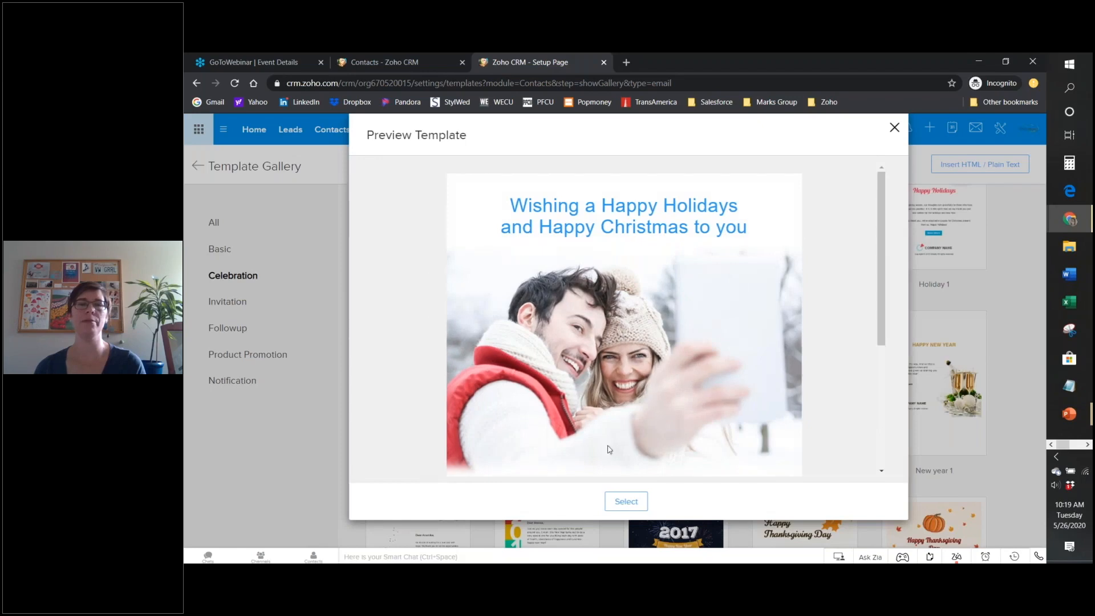
scroll(699, 284, "down", 5)
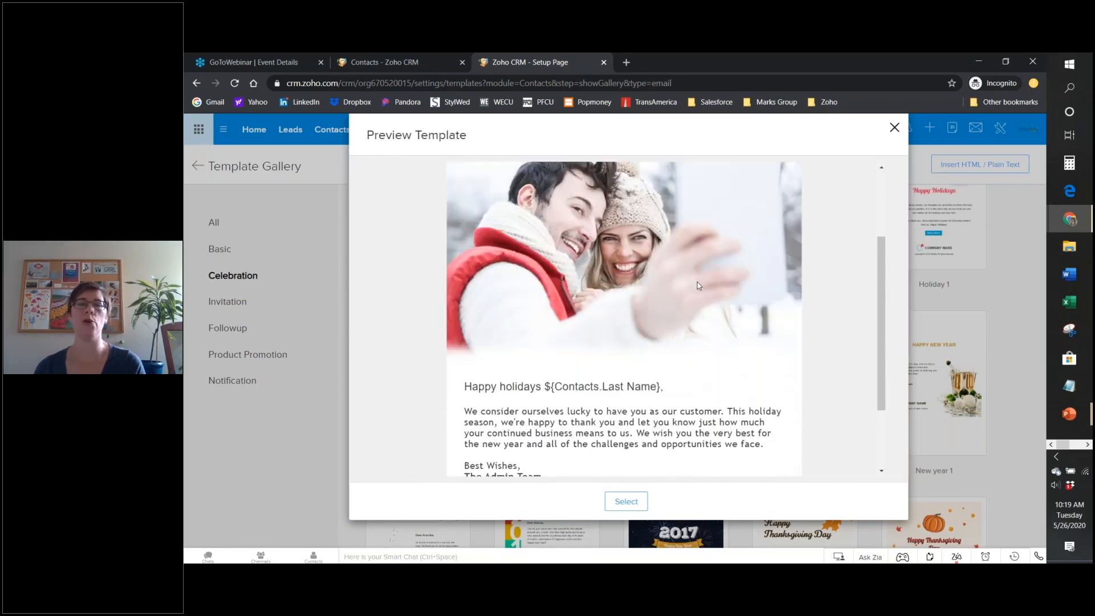
scroll(699, 297, "up", 5)
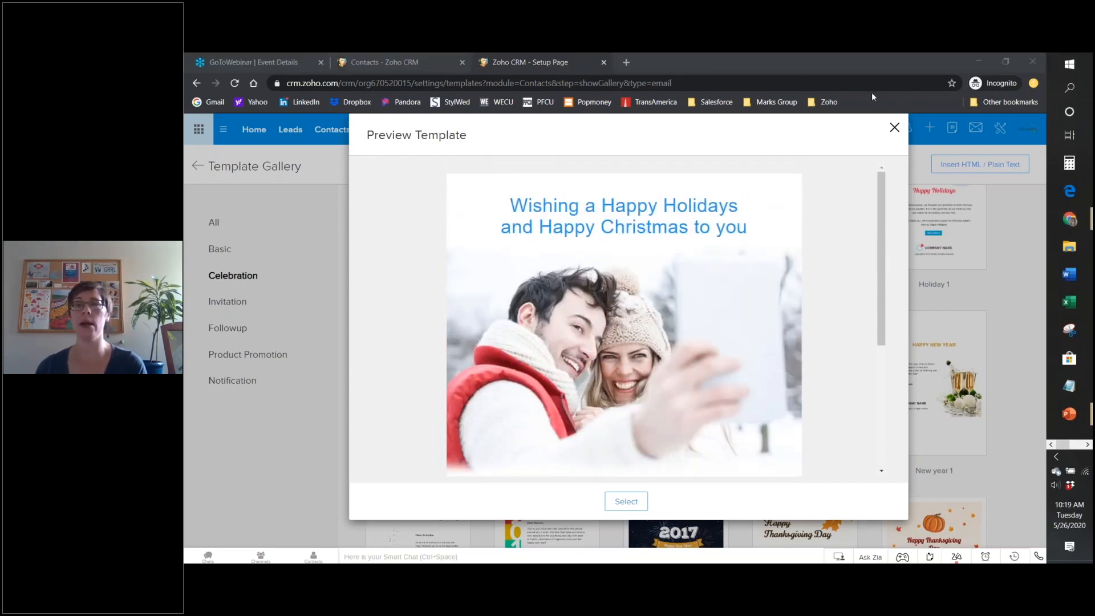
left_click(894, 131)
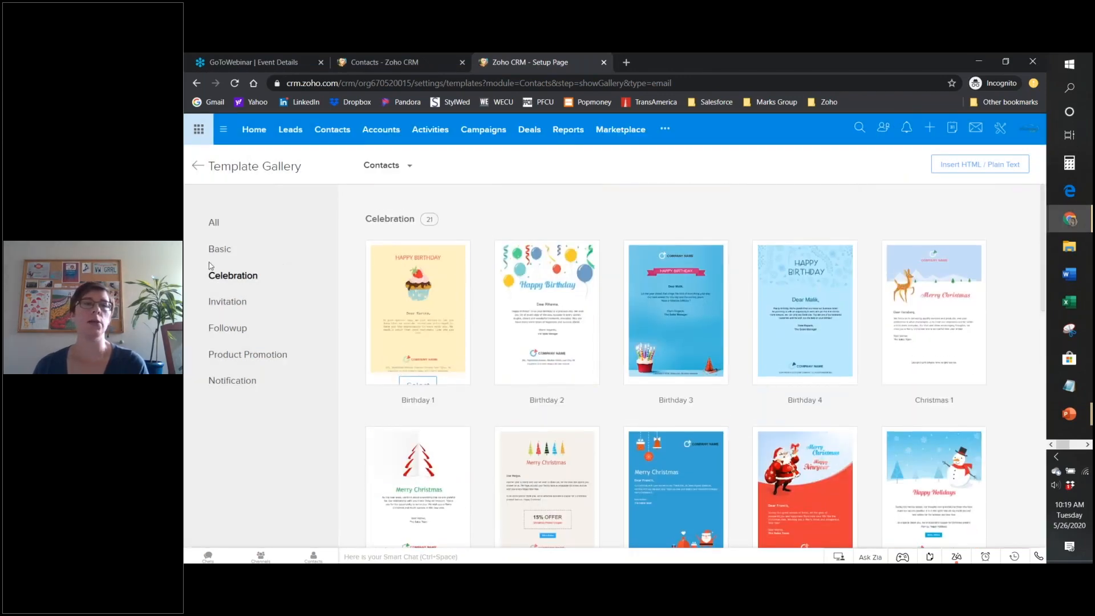
Choose the Two column layout from the Basic category as the starting point for the new template.
left_click(229, 252)
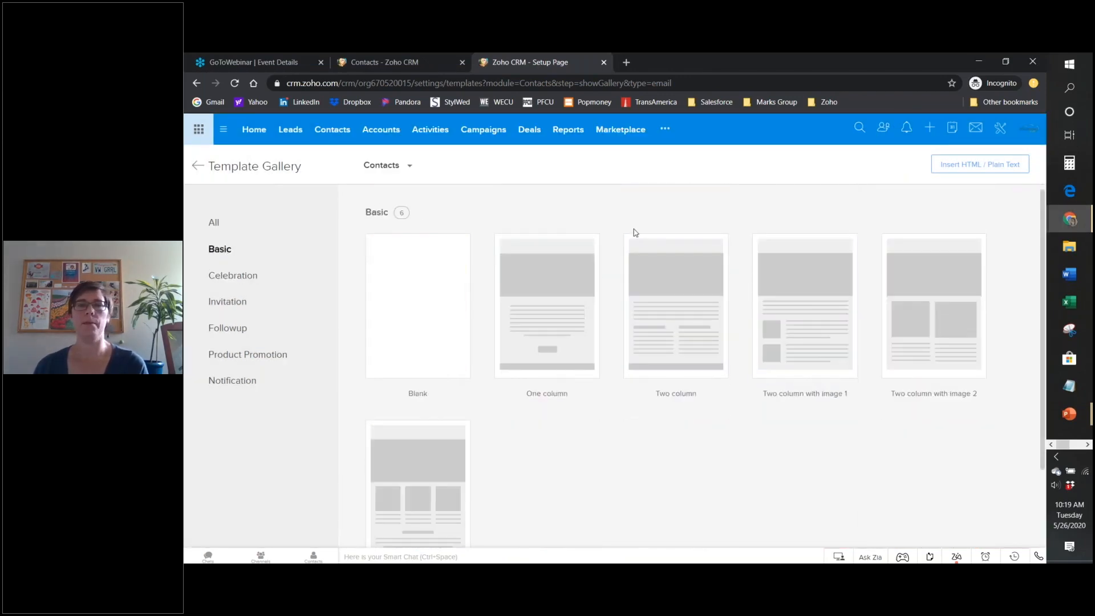
mouse_move(684, 302)
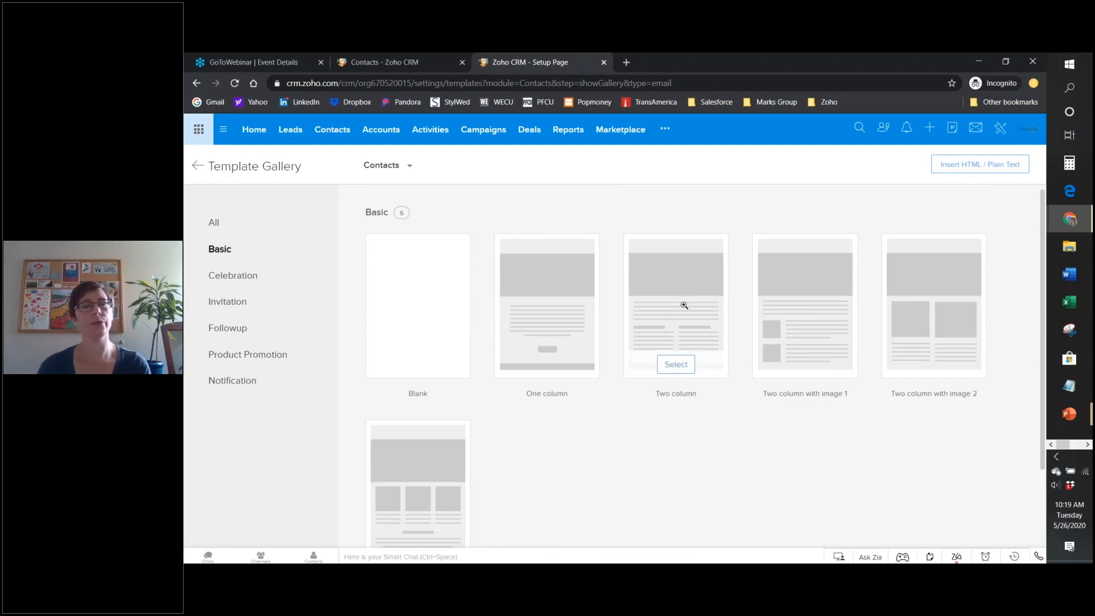
left_click(675, 366)
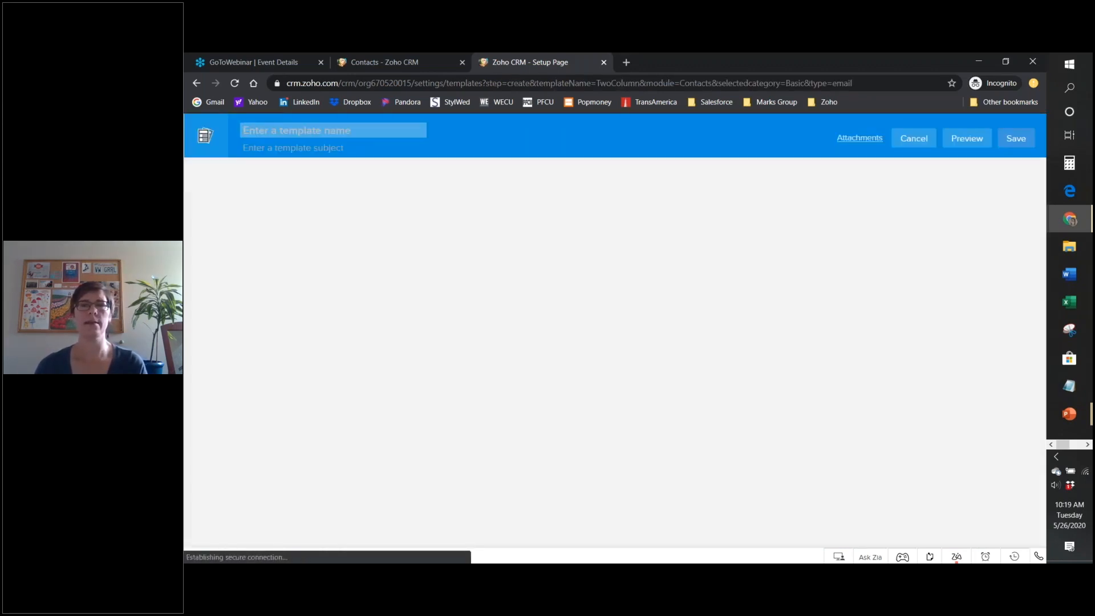
Look over the two-column layout and its editable components: the company logo, banner image, spacer and welcome paragraph.
scroll(678, 368, "down", 5)
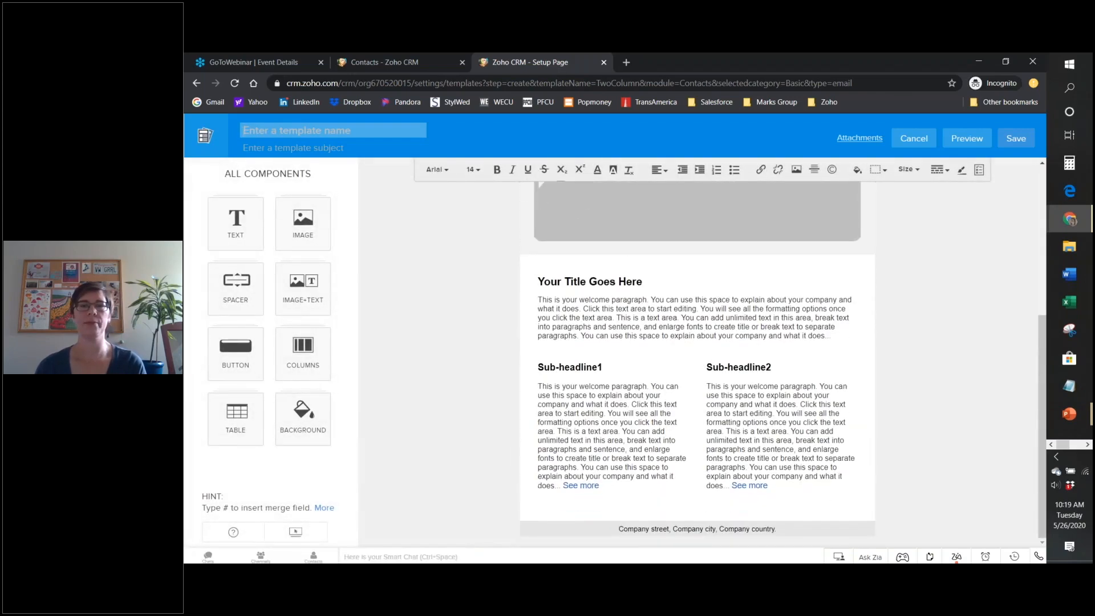
scroll(678, 368, "up", 5)
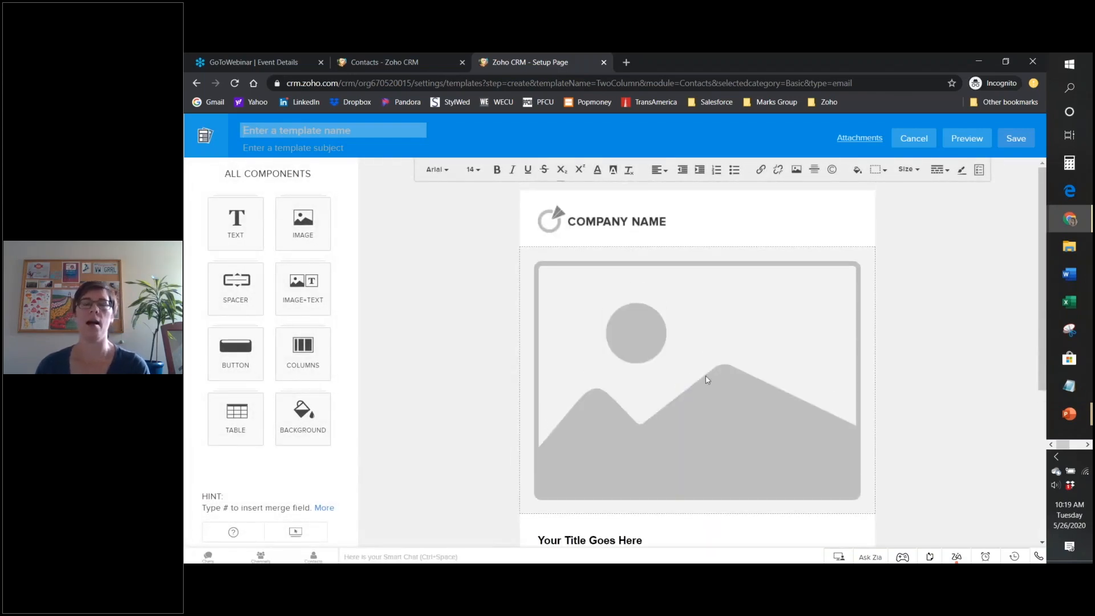
left_click(690, 358)
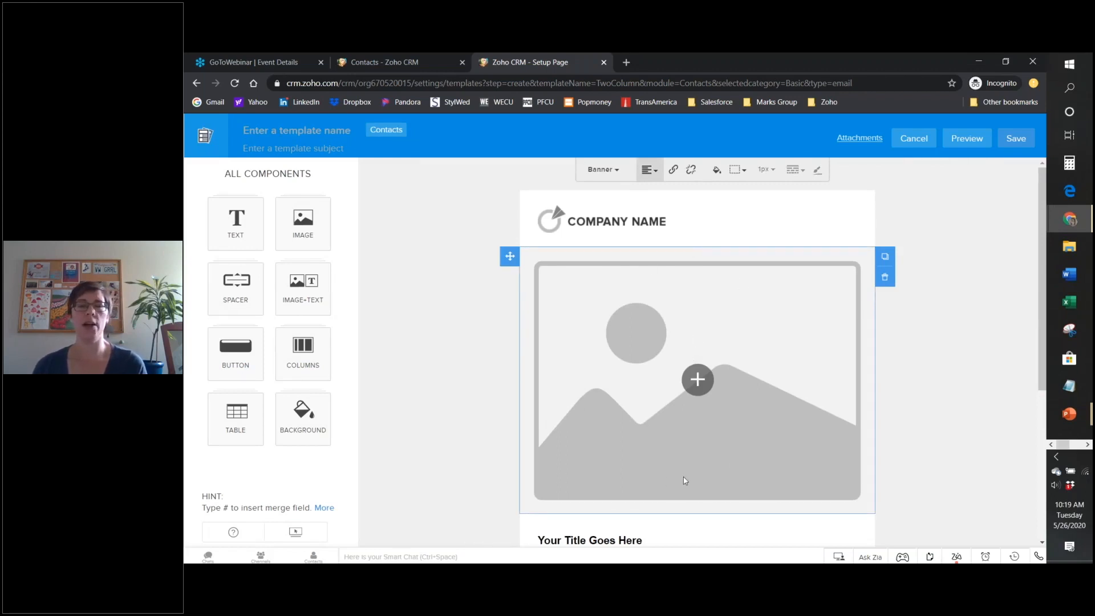
left_click(722, 217)
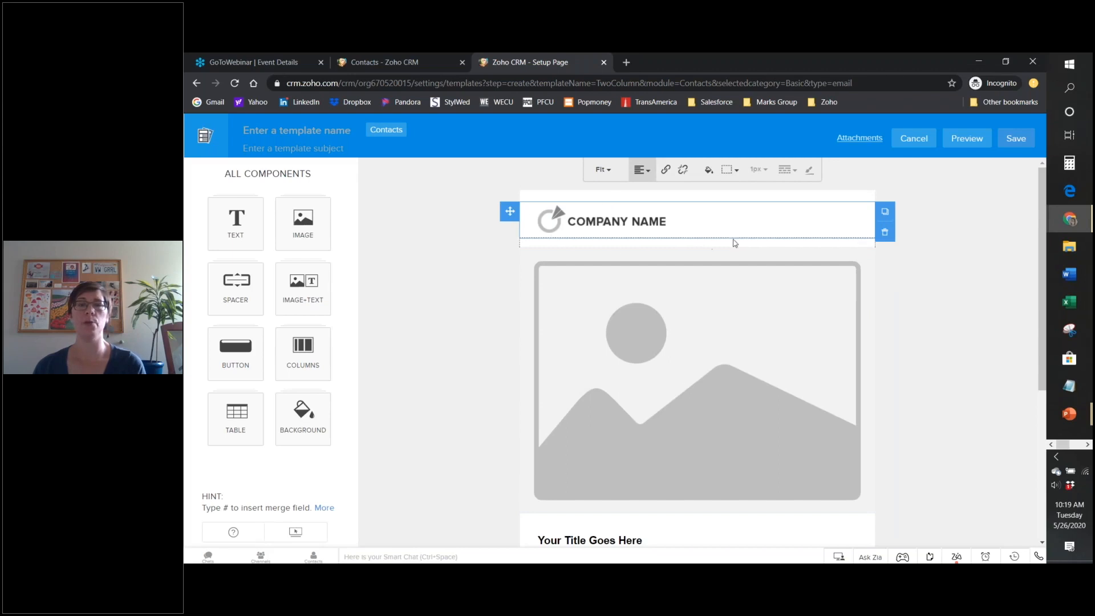
left_click(734, 356)
scroll(733, 355, "down", 3)
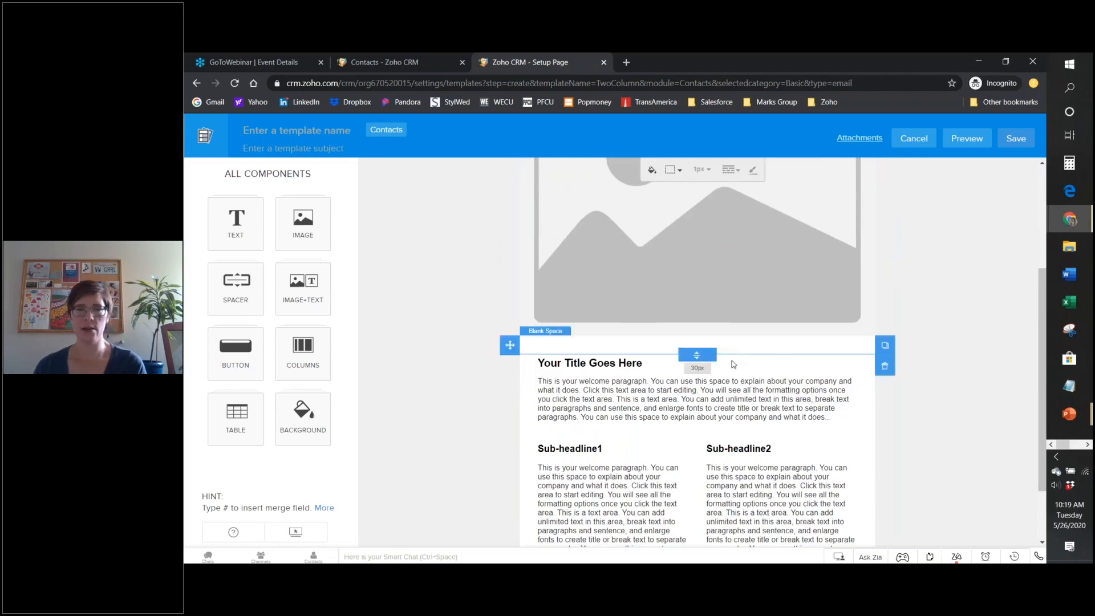
left_click(748, 413)
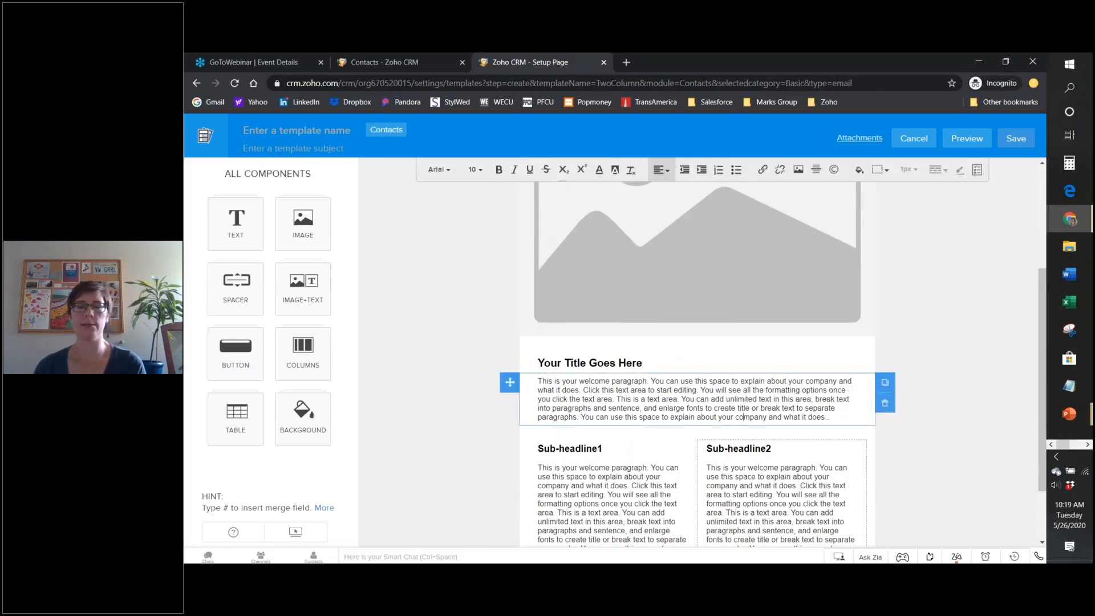
Replace the banner image placeholder with the picture Neon Flower 1 uploaded from the computer's Saved Pictures folder.
scroll(738, 384, "up", 3)
left_click(735, 382)
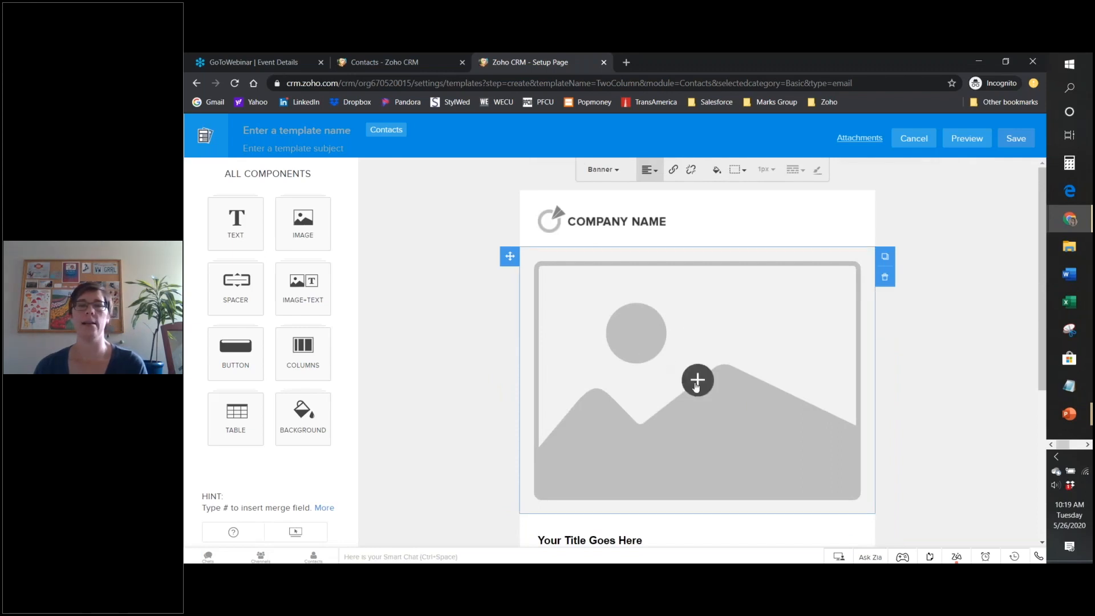
left_click(698, 381)
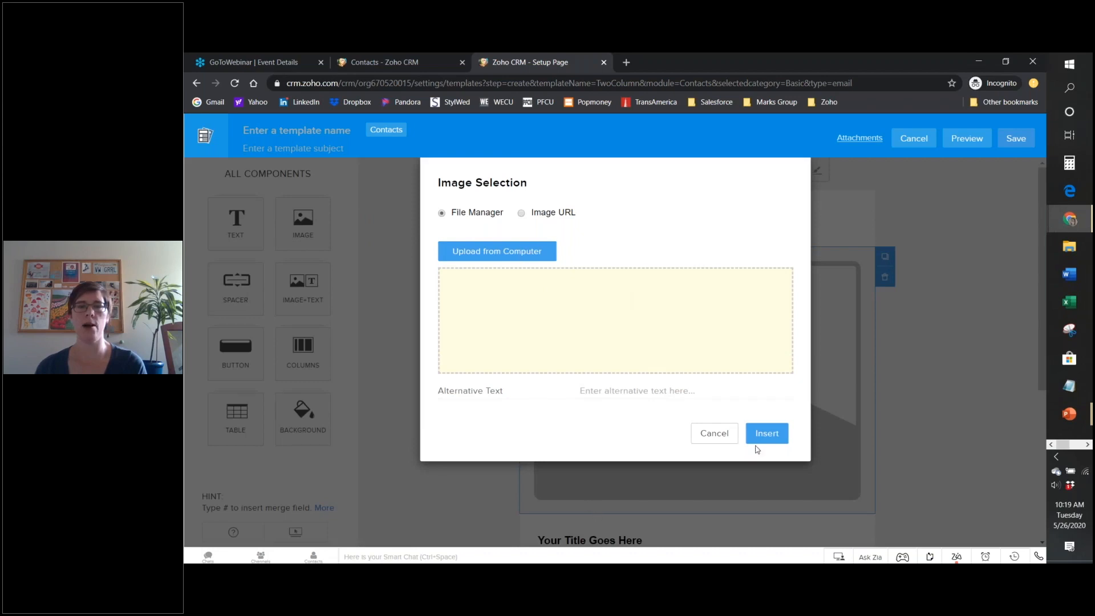
left_click(514, 260)
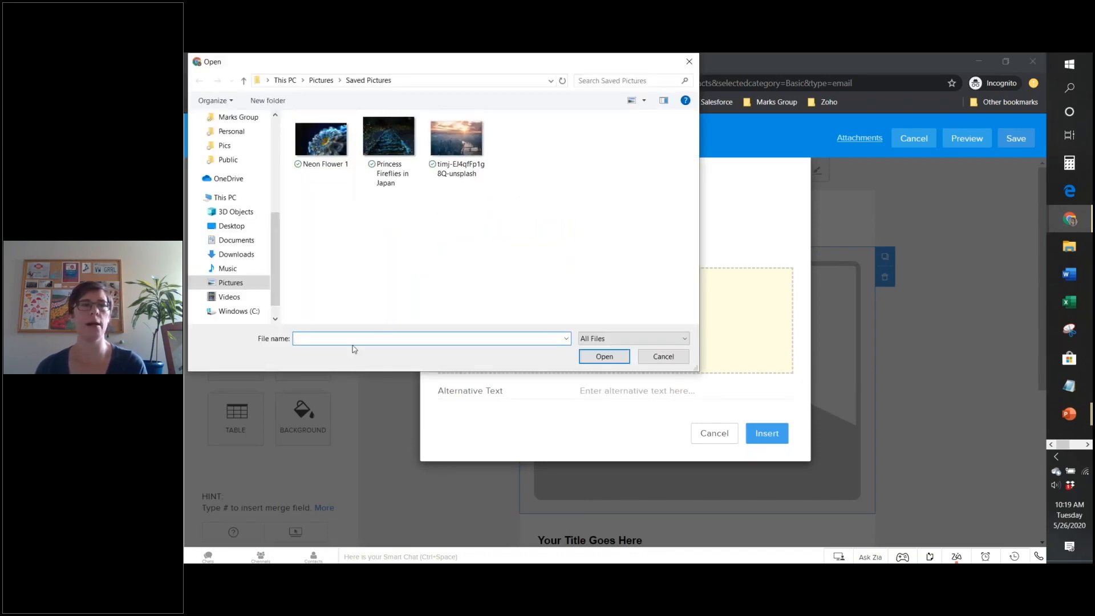
left_click(328, 138)
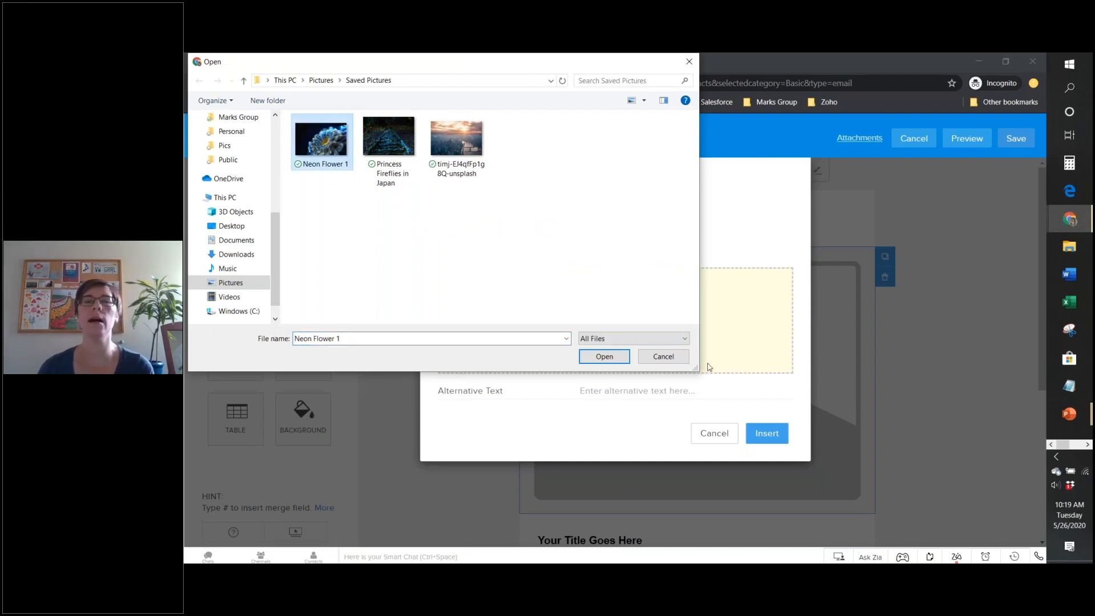
left_click(606, 360)
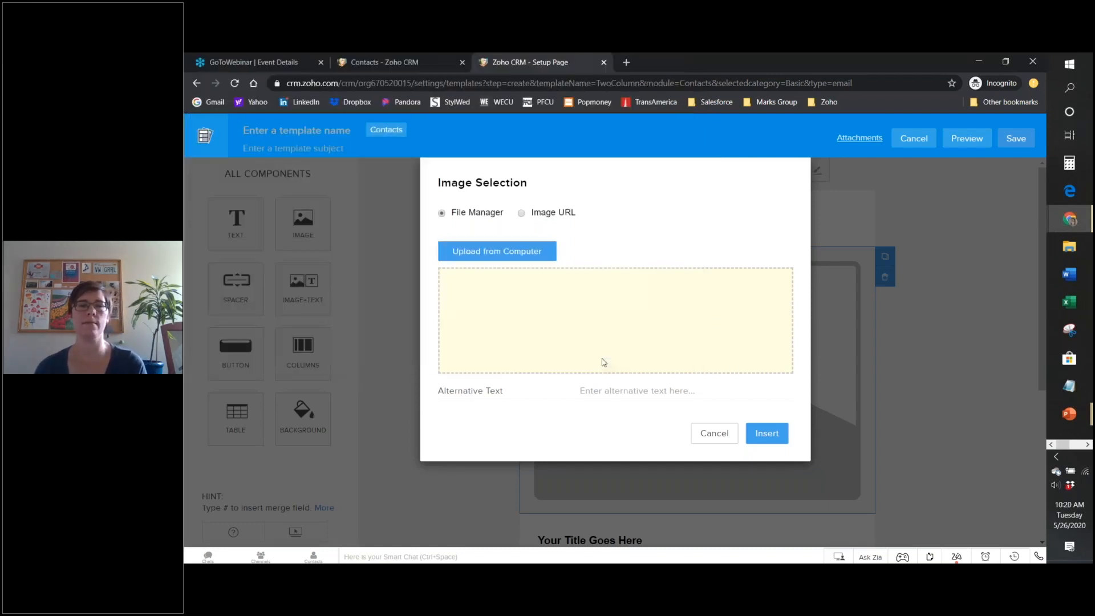
left_click(767, 504)
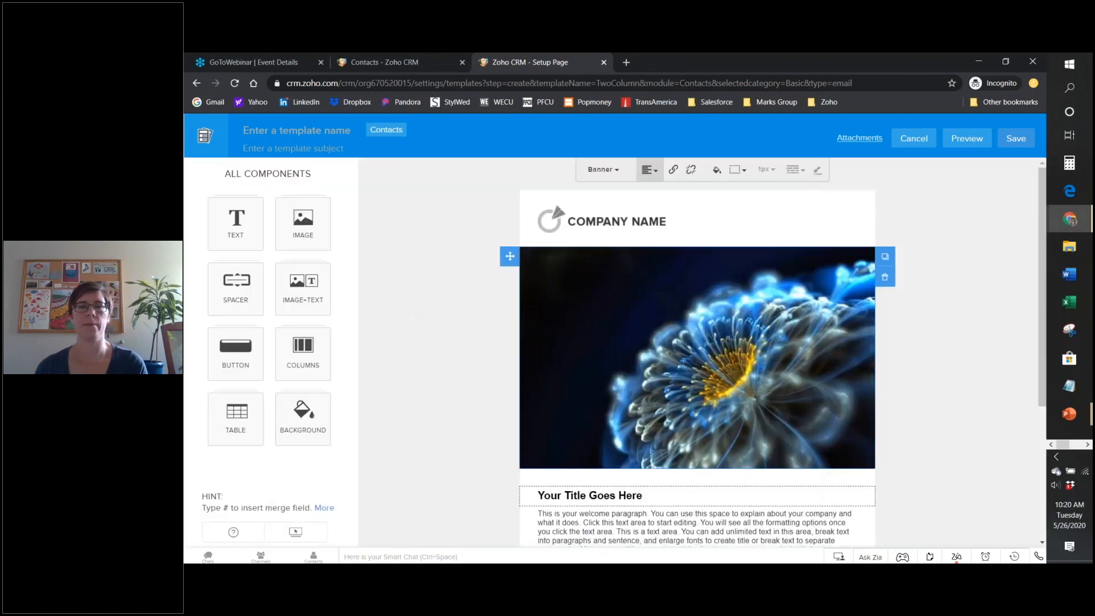
Format the title line "Your Title Goes Here" with font size 18 and blue text.
scroll(887, 471, "down", 2)
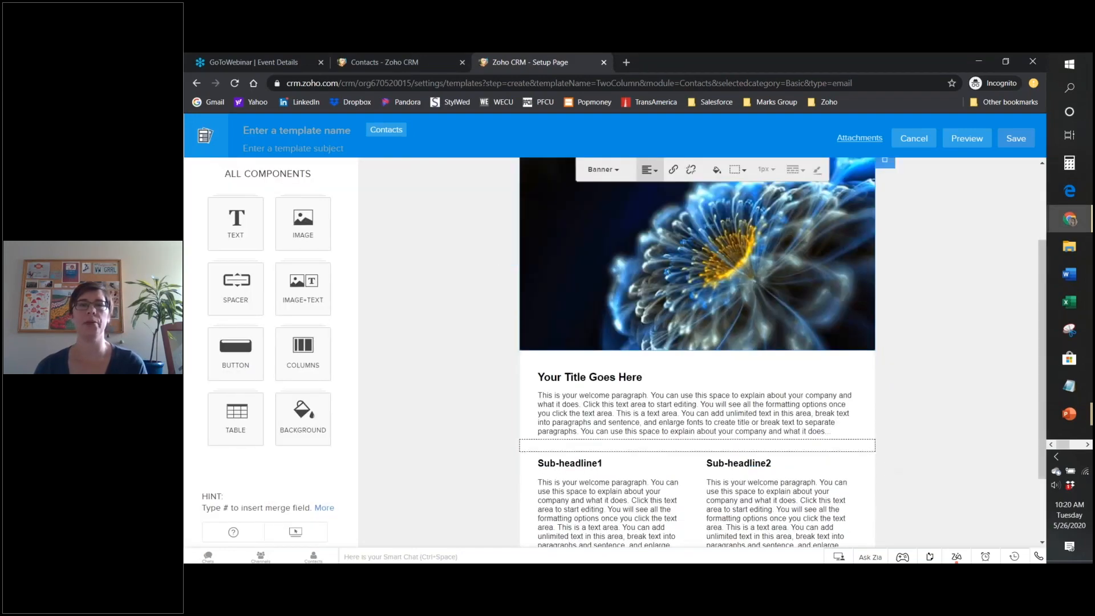
left_click(579, 375)
triple_click(580, 376)
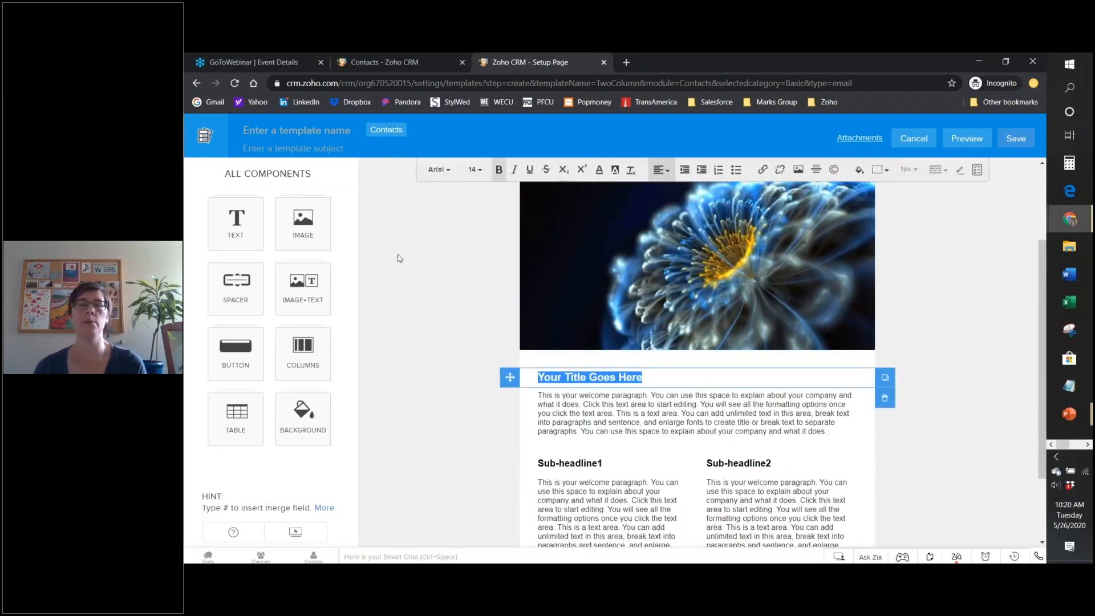
left_click(484, 170)
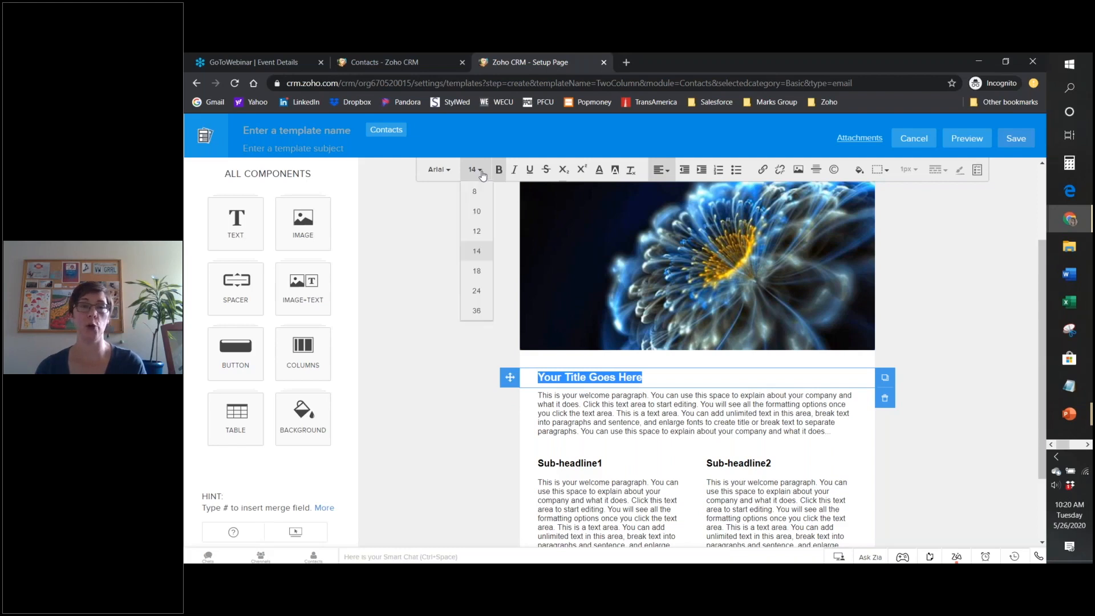
left_click(477, 270)
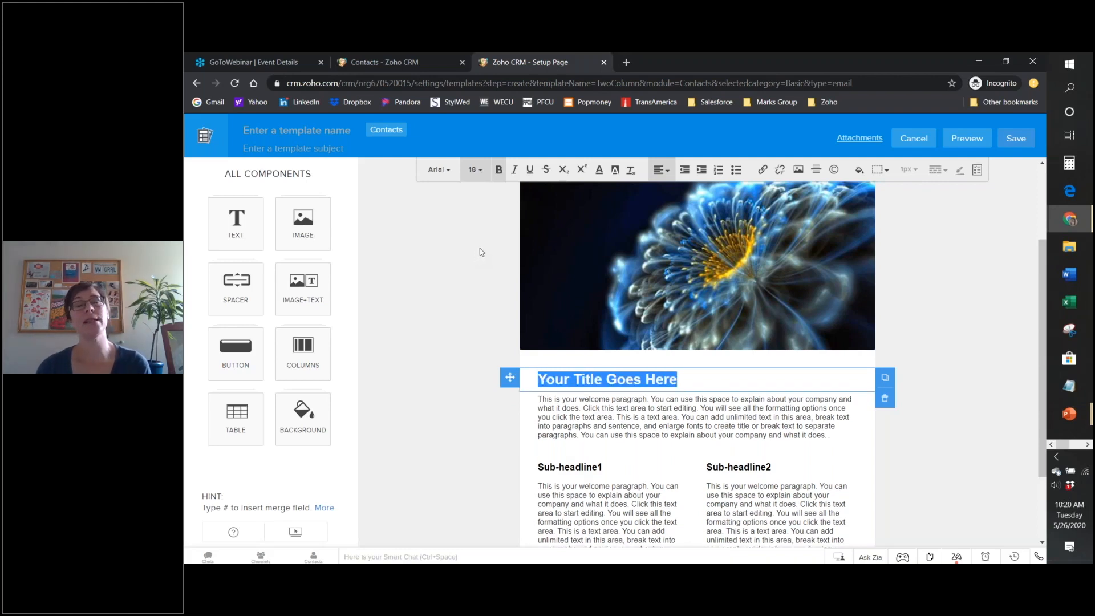
left_click(599, 170)
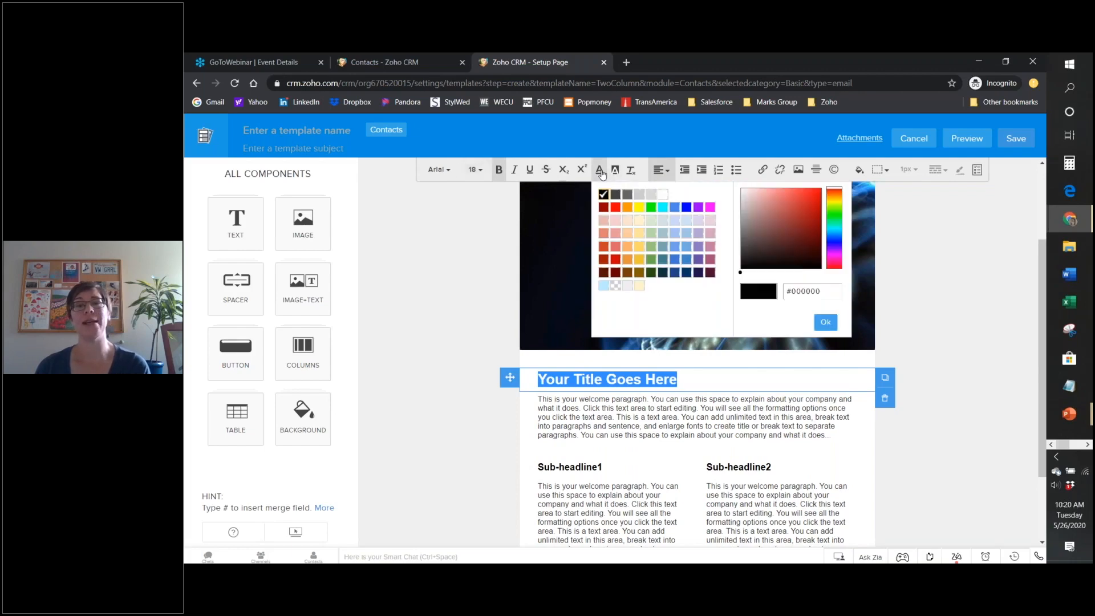
left_click(687, 209)
left_click(459, 349)
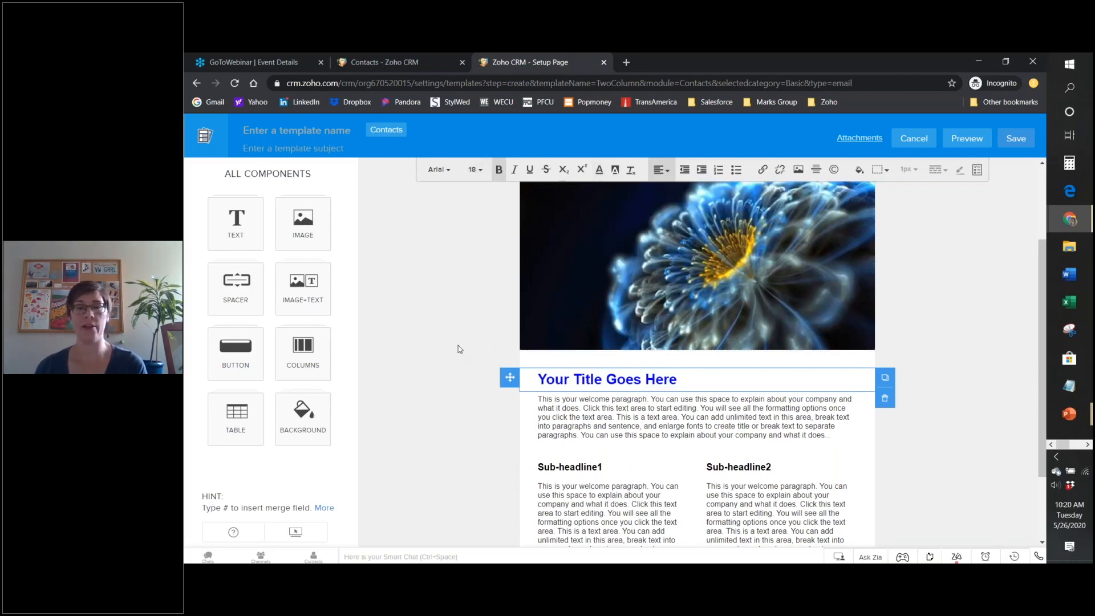
Replace the title placeholder text below the banner with "Welcome to our Comapny".
scroll(549, 420, "down", 1)
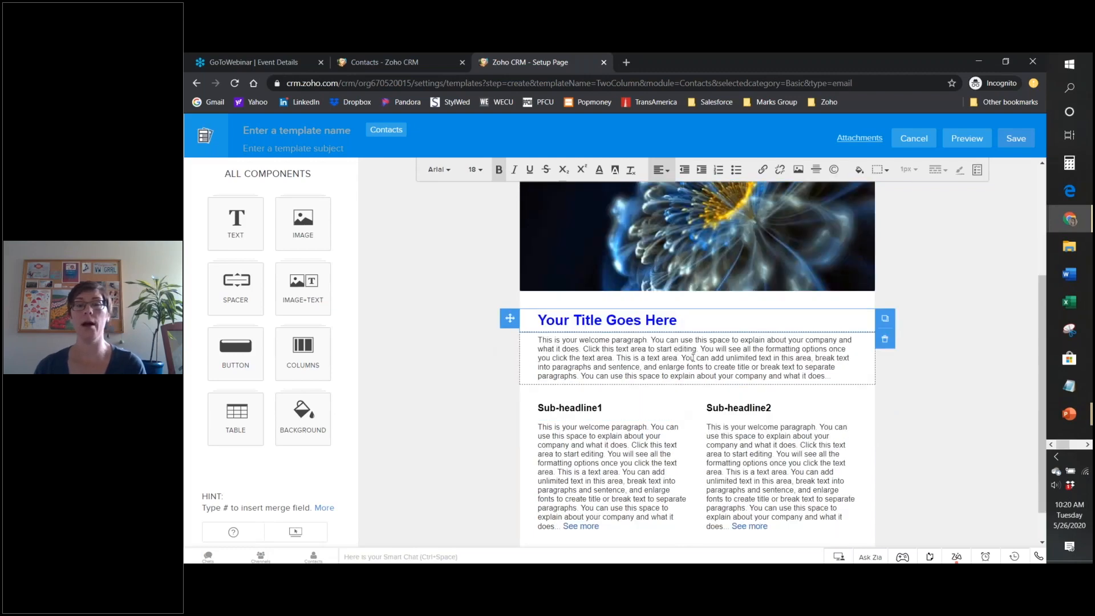
left_click_drag(832, 377, 582, 319)
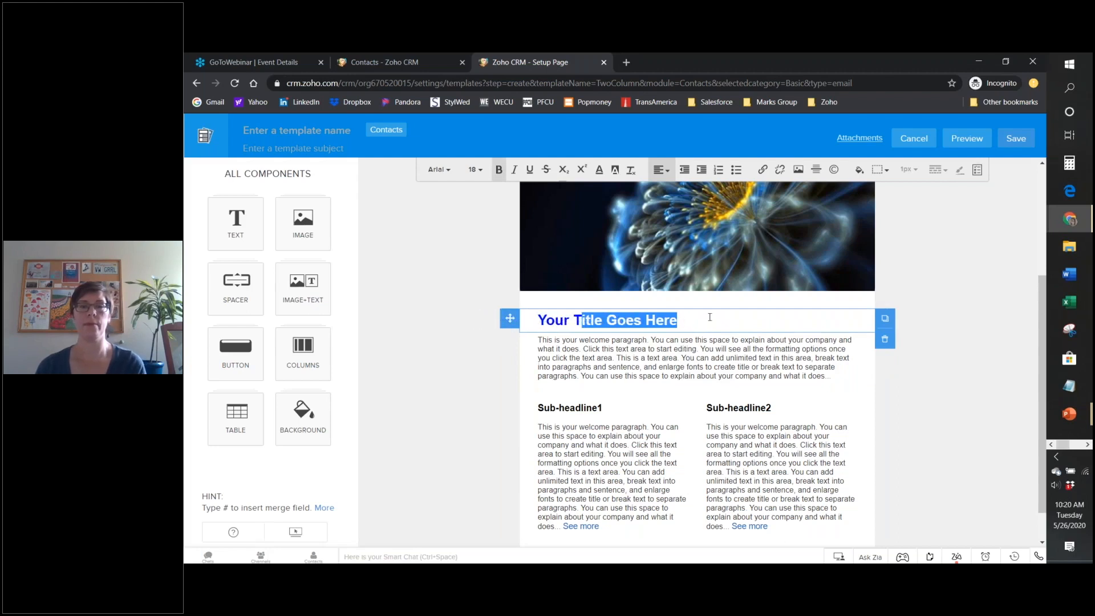
key("BackSpace")
key("BackSpace")
key("BackSpace")
key("BackSpace")
key("BackSpace")
key("BackSpace")
key("BackSpace")
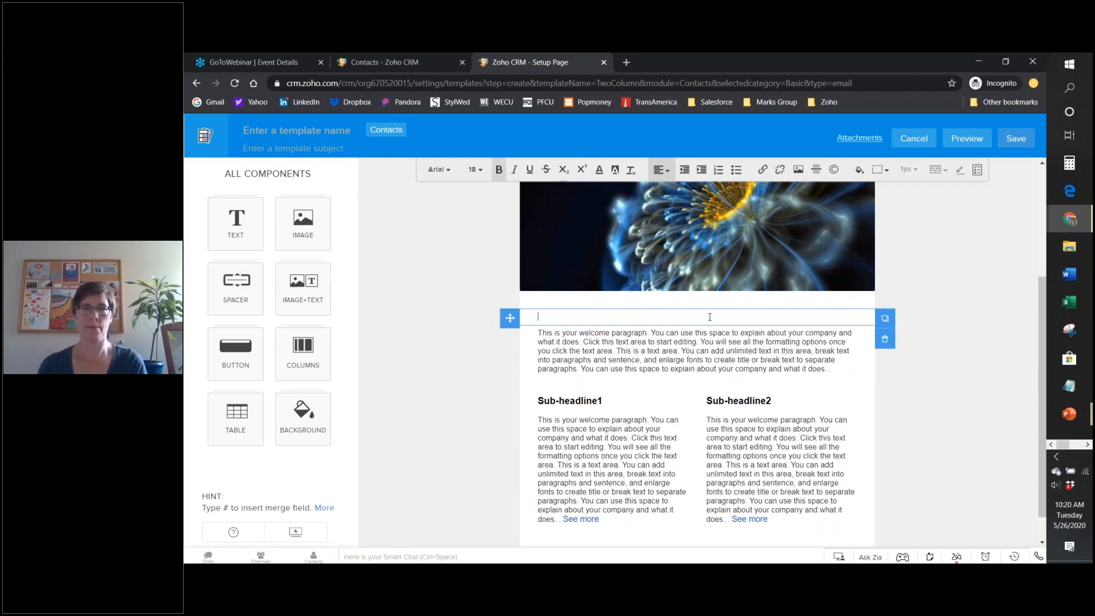
type("Wel")
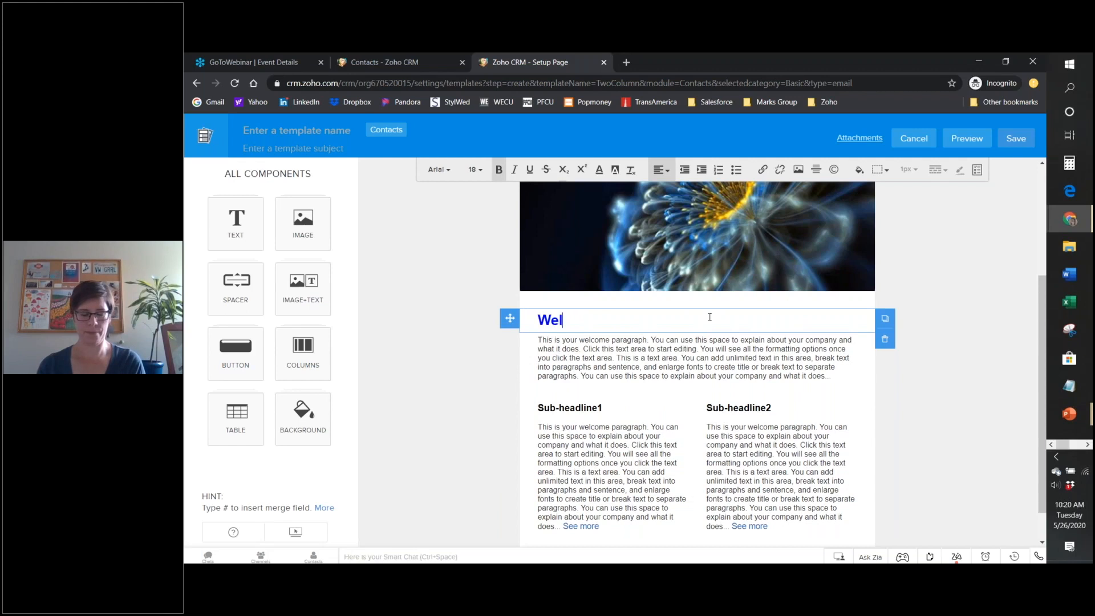
type("come to our ")
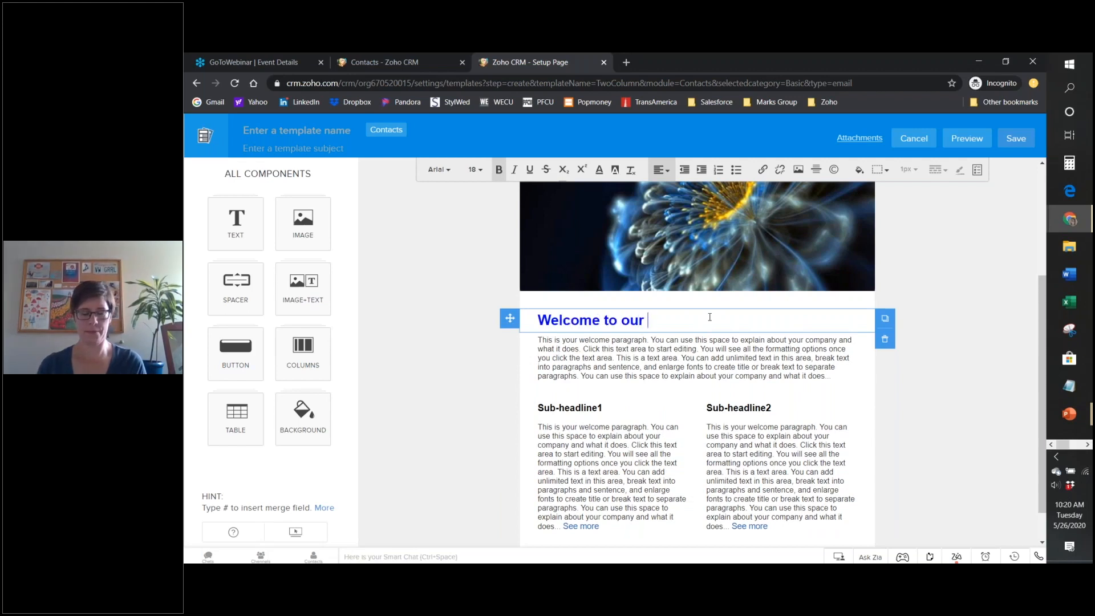
type("Comapny")
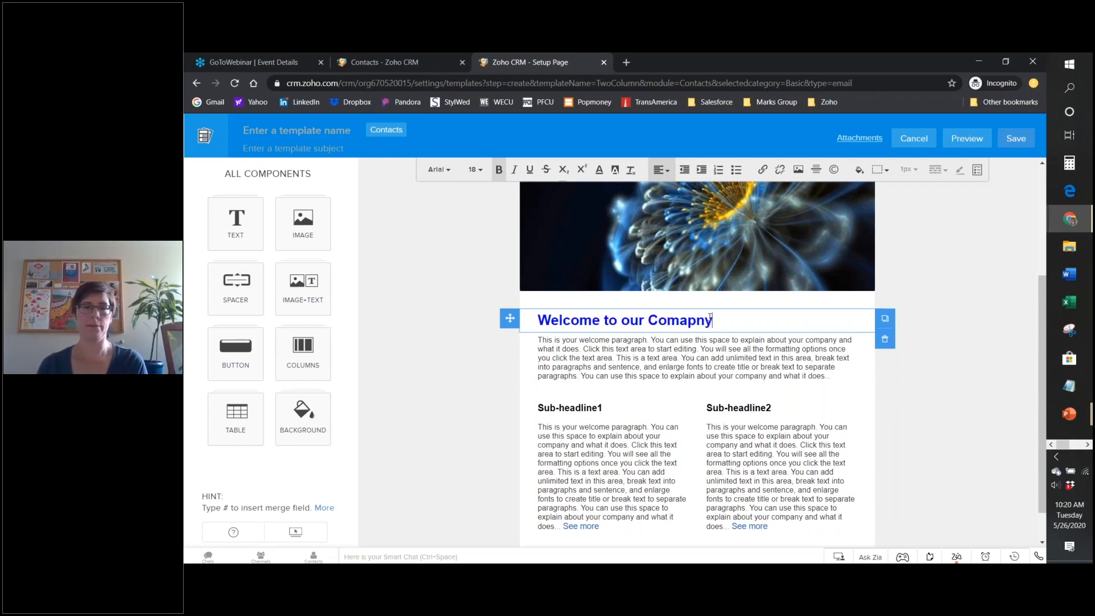
Correct the title below the banner to read "Welcome to our Company!".
type("!")
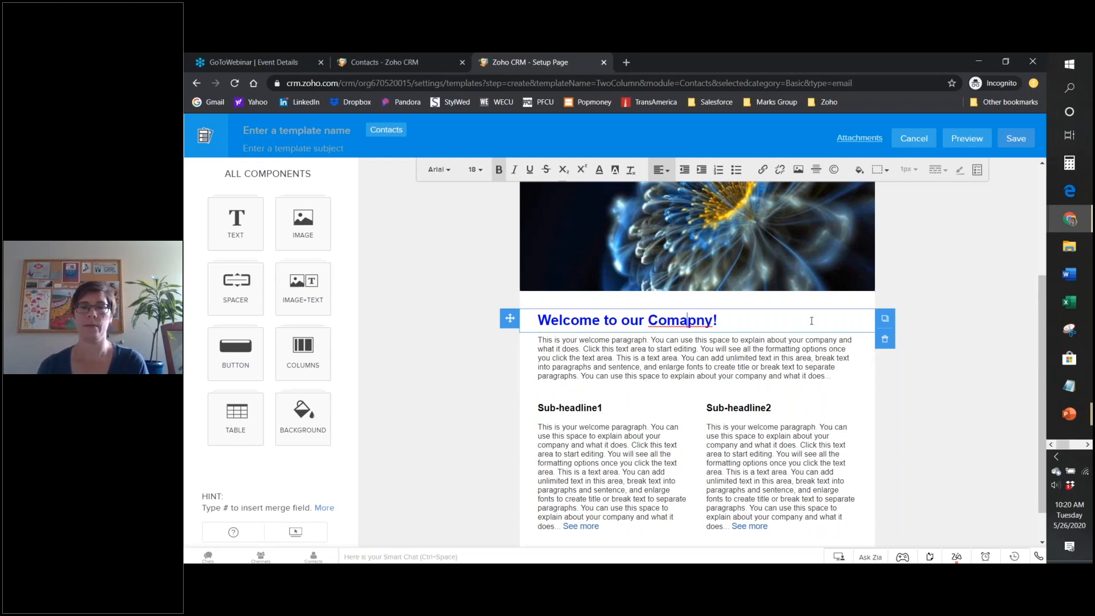
key("BackSpace")
key("BackSpace")
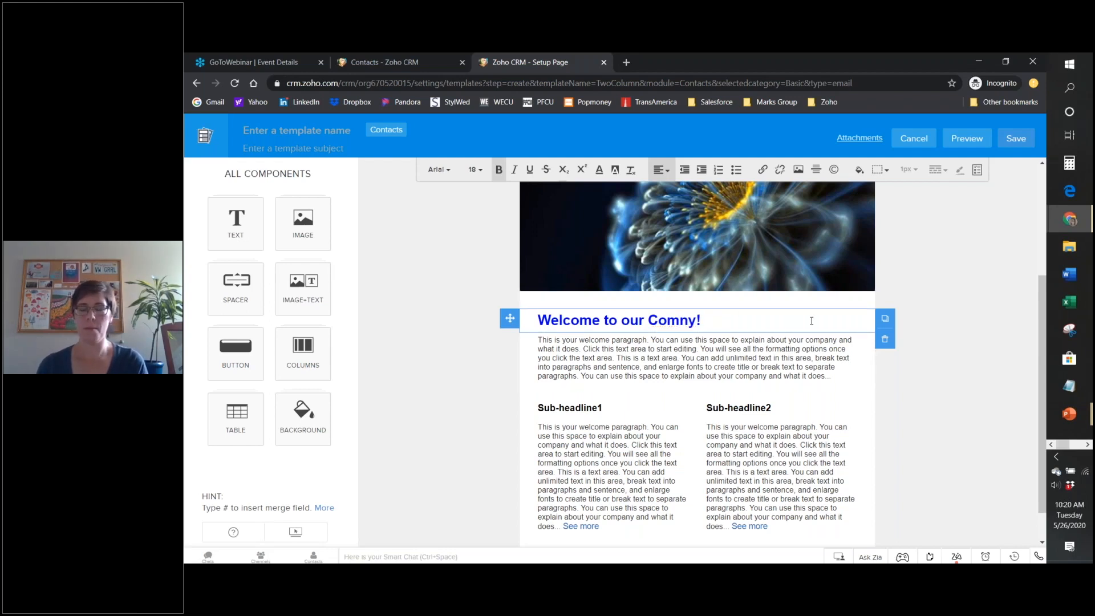
type("pa")
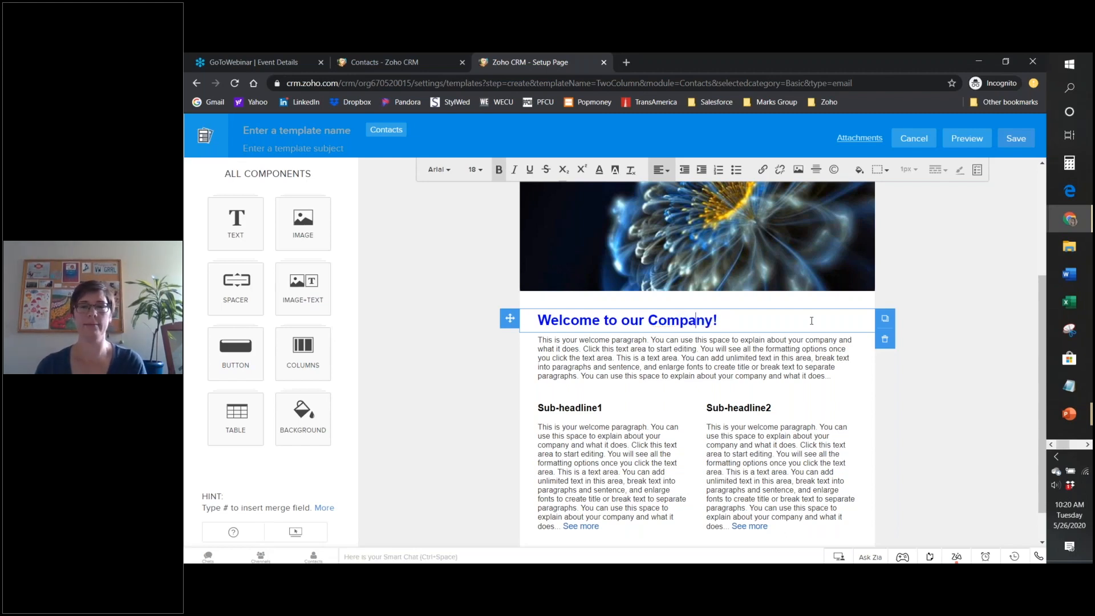
Replace the placeholder welcome paragraph under the title with "Thank you for your patronage.".
left_click(847, 374)
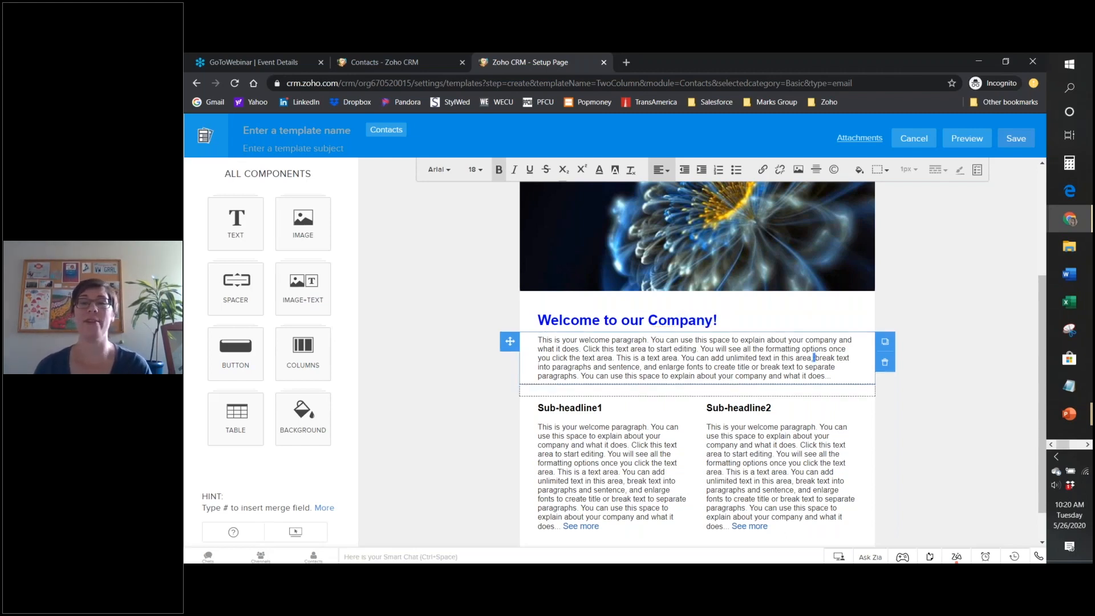
left_click_drag(847, 374, 534, 337)
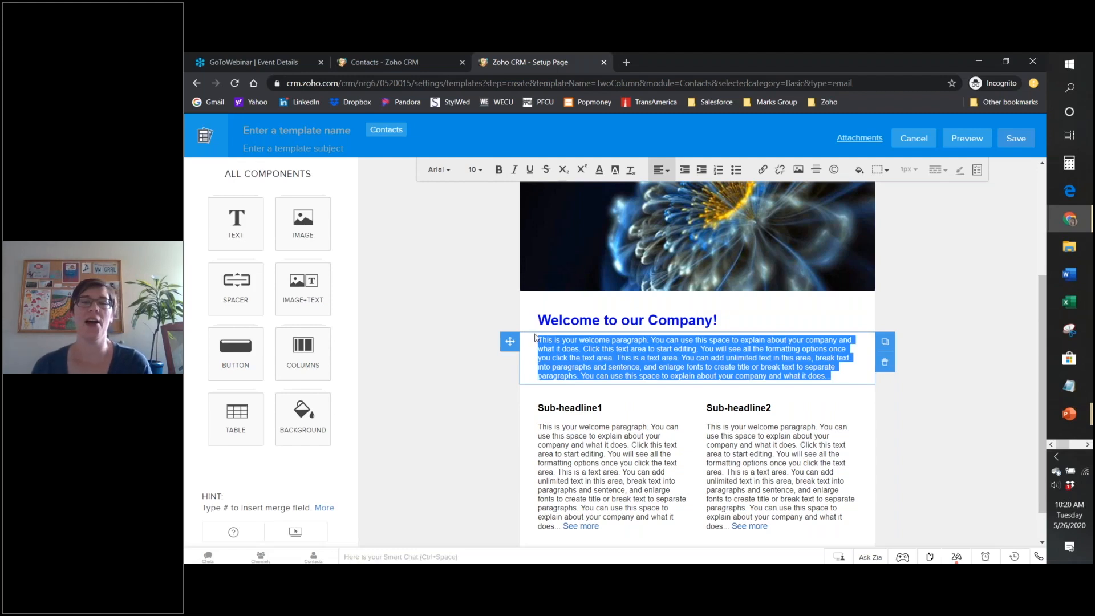
type("Thank you for your pa")
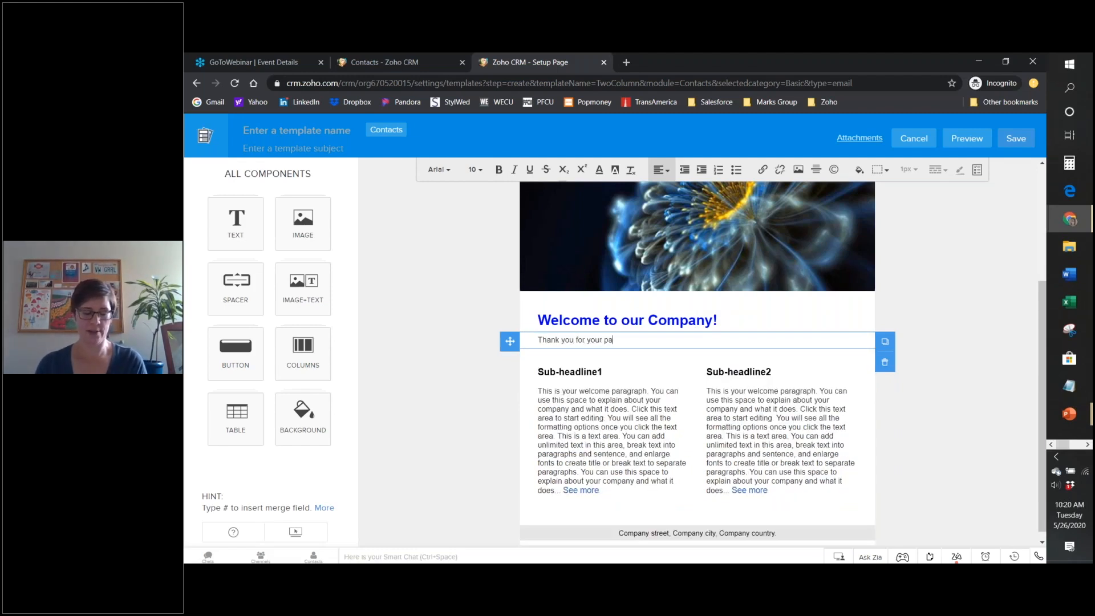
type("tronage.")
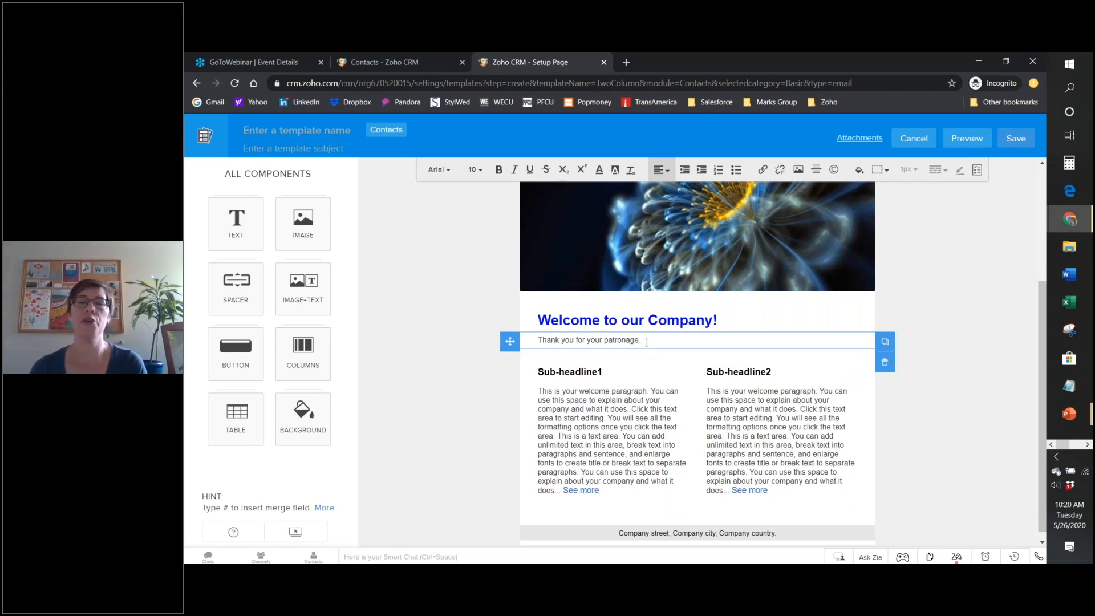
Set the font size of the sentence "Thank you for your patronage." to 12.
left_click_drag(650, 340, 539, 338)
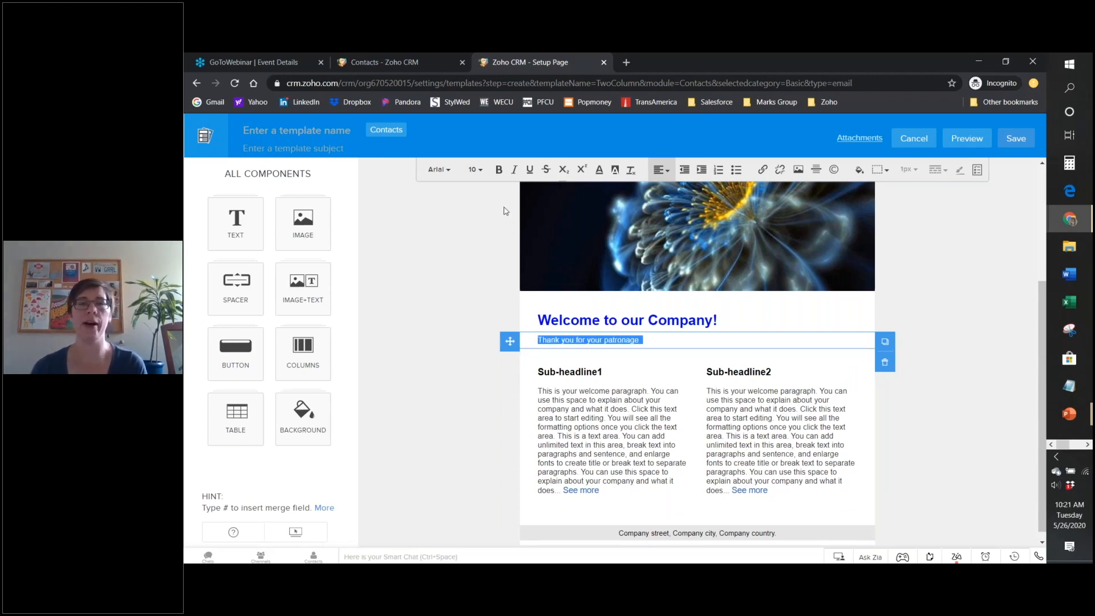
left_click(475, 169)
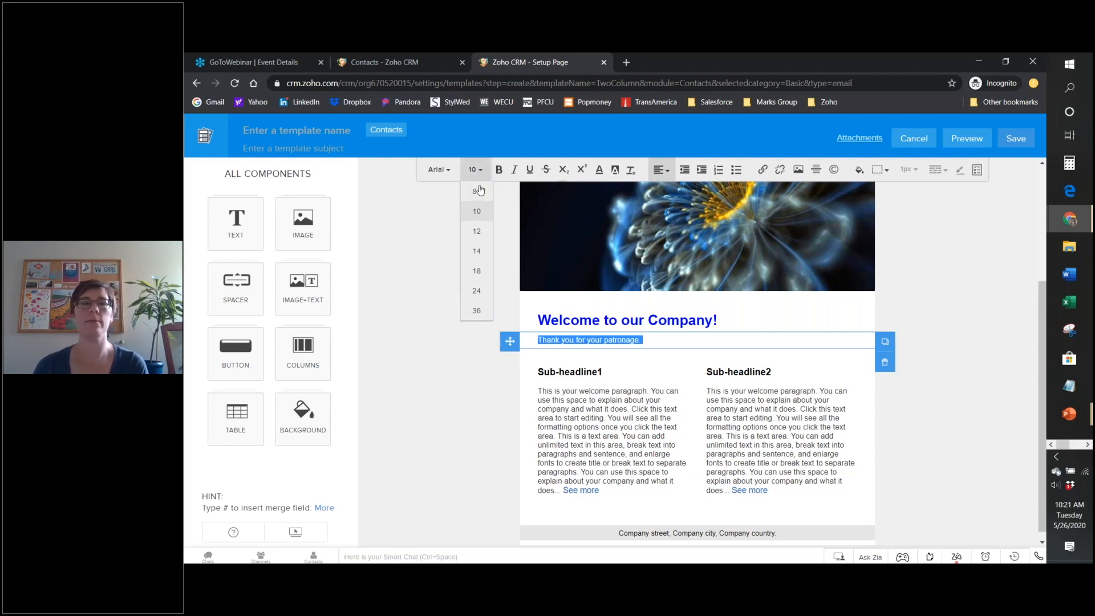
left_click(478, 234)
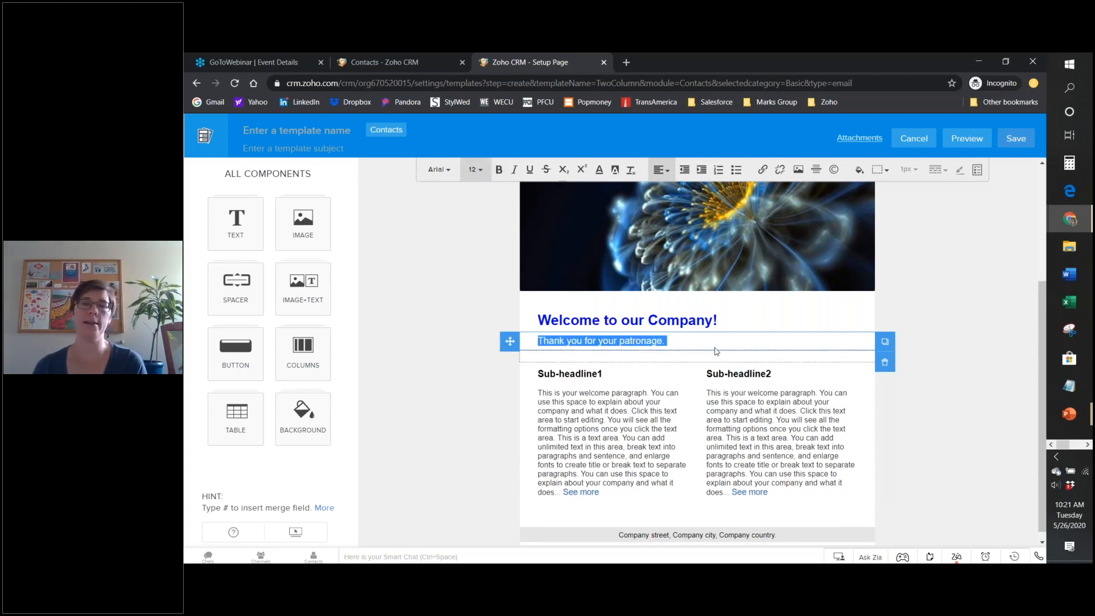
left_click(920, 342)
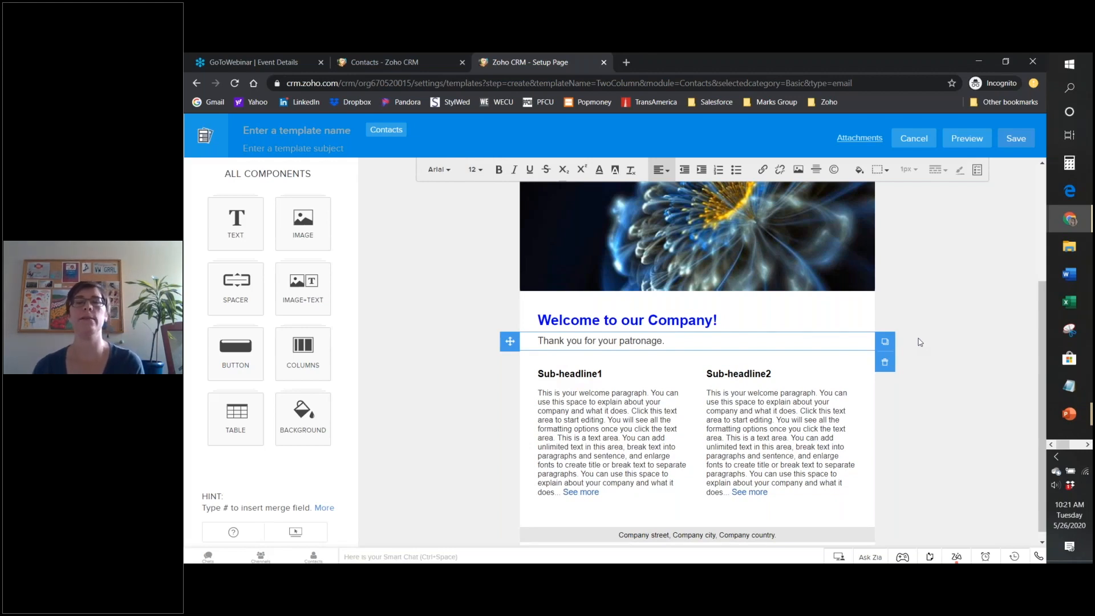
left_click(236, 223)
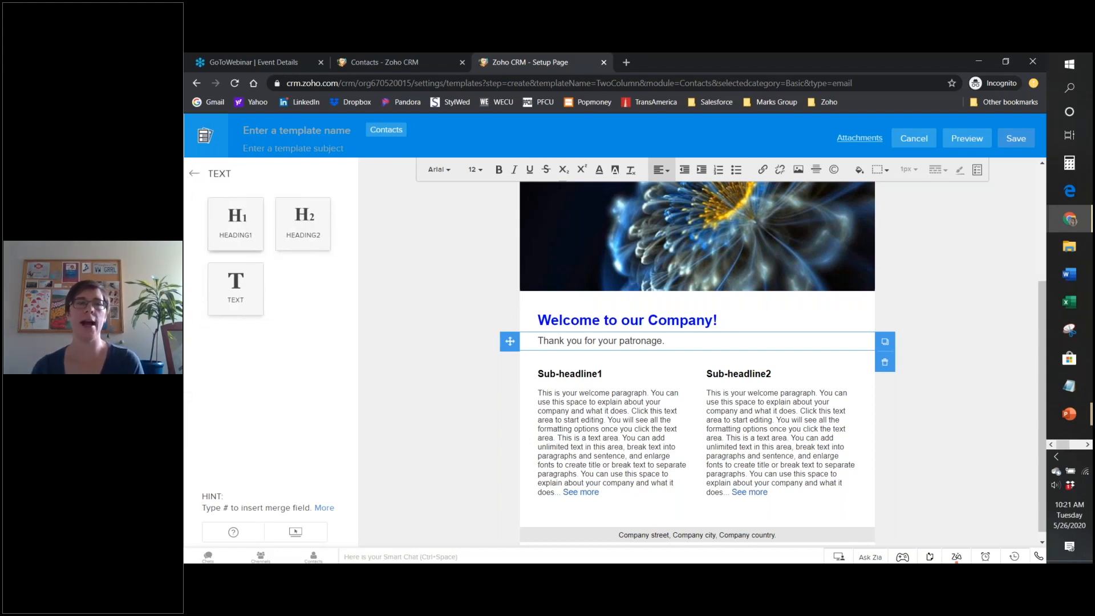
left_click(195, 174)
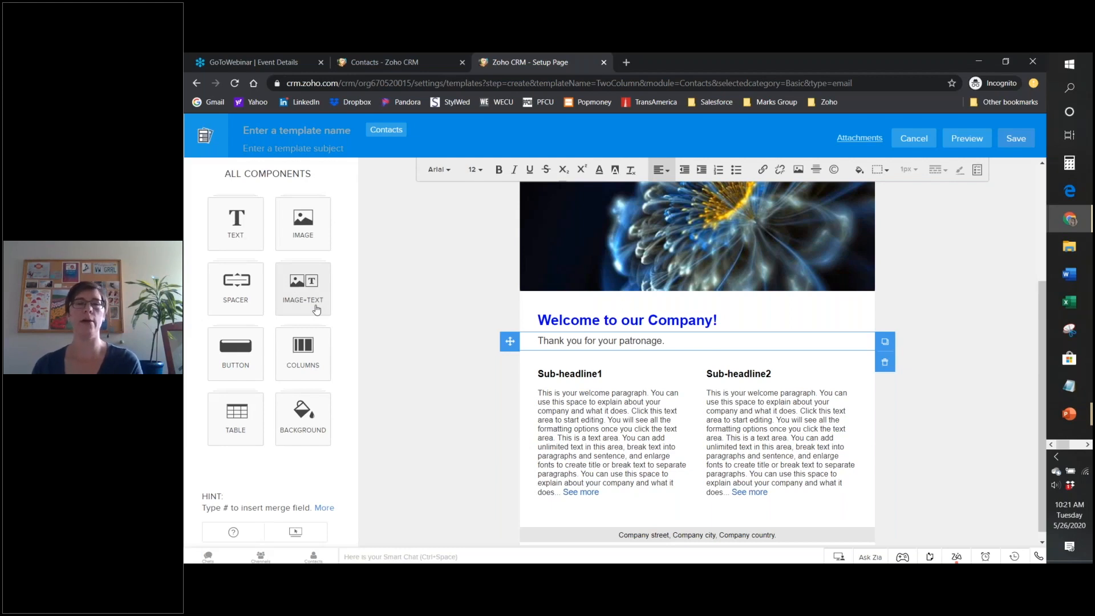
Add a 31 px spacer filled with blue between the banner image and the title, and place a 10 px spacer above it.
left_click(216, 295)
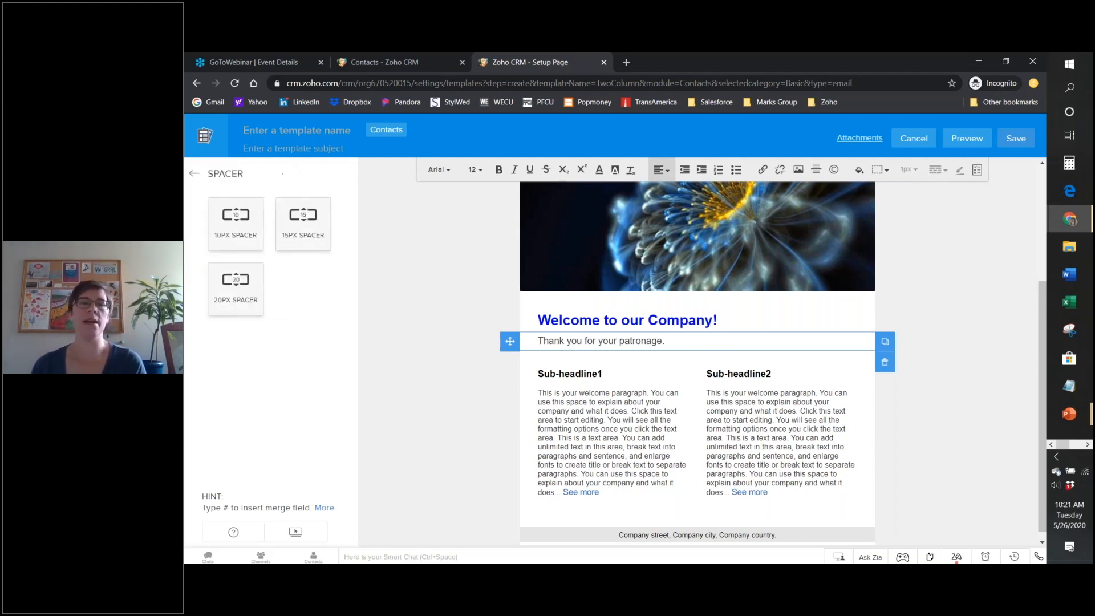
left_click_drag(227, 227, 696, 311)
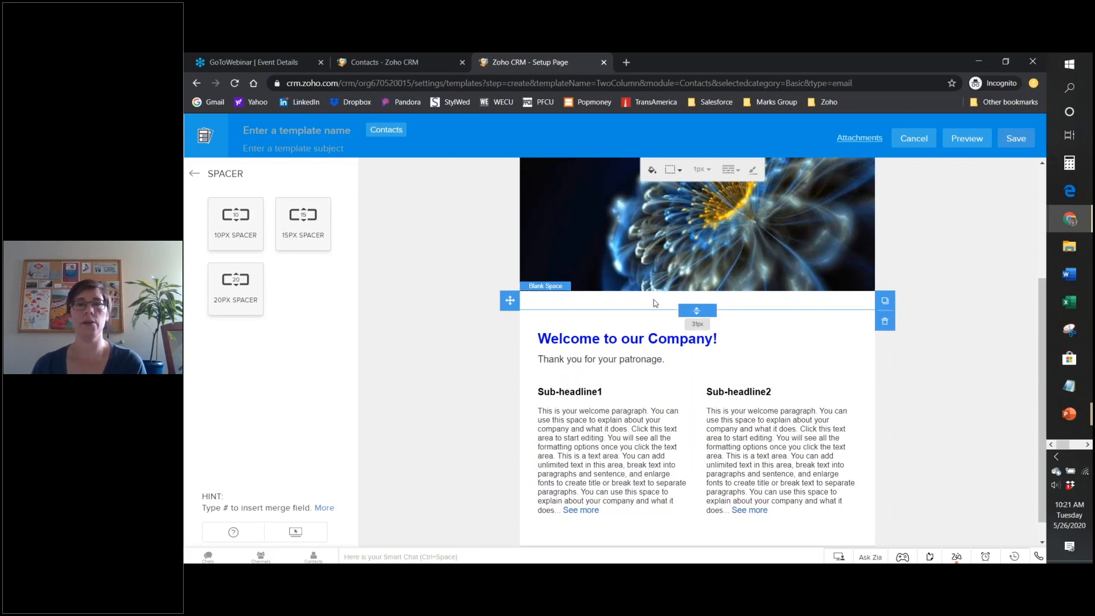
left_click(651, 171)
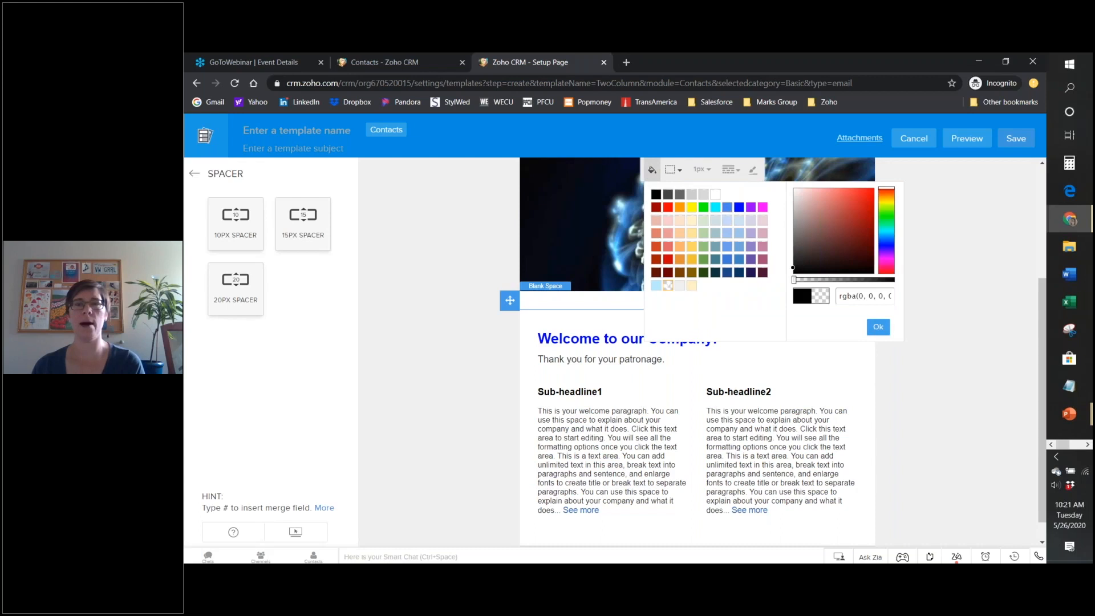
left_click(740, 247)
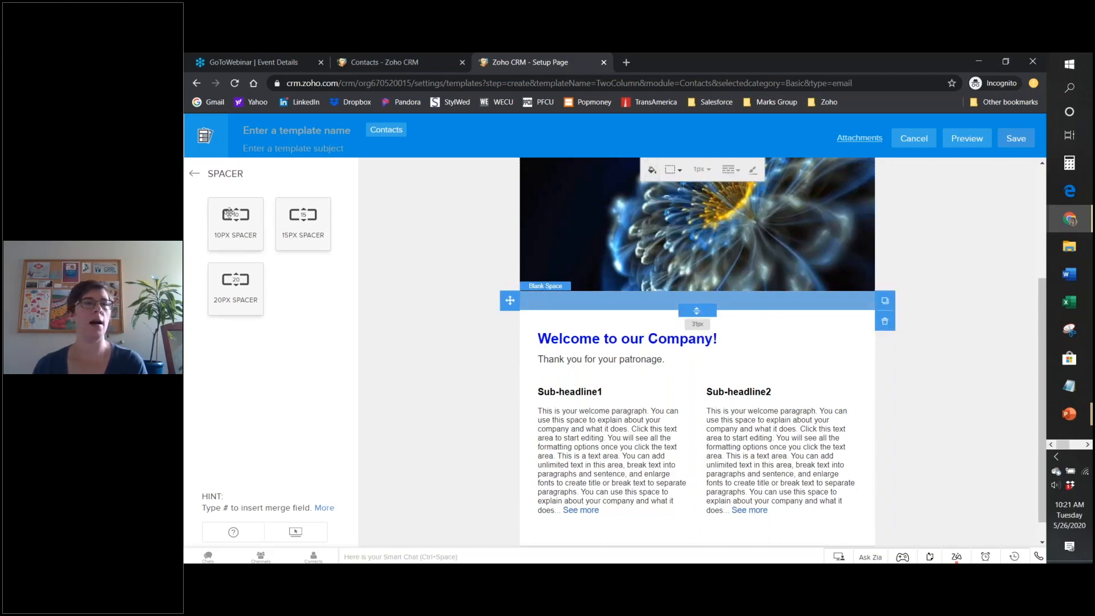
left_click_drag(236, 222, 635, 247)
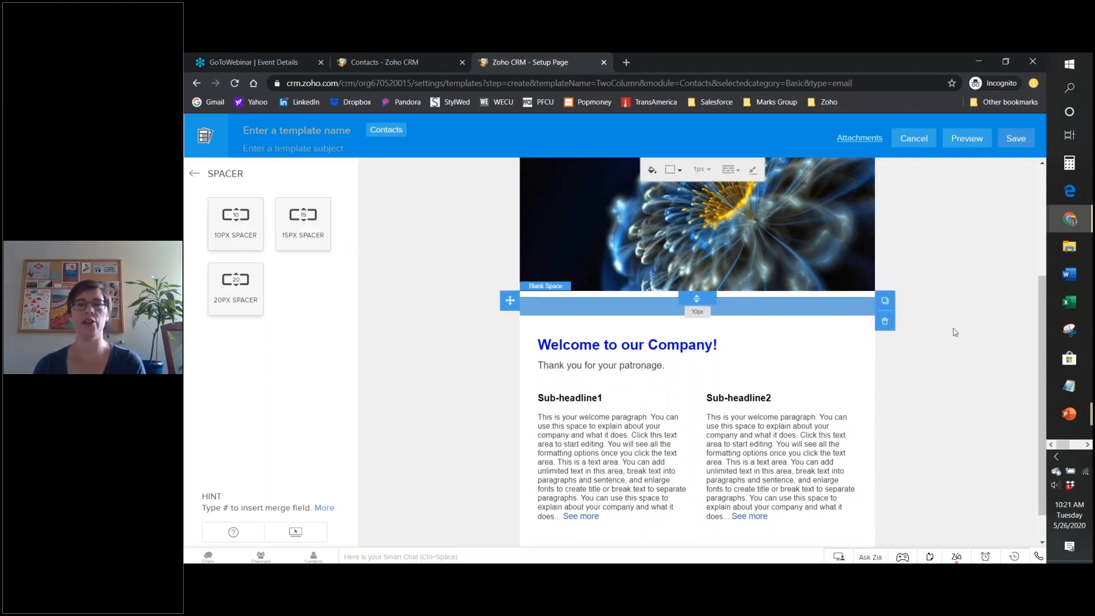
left_click(194, 173)
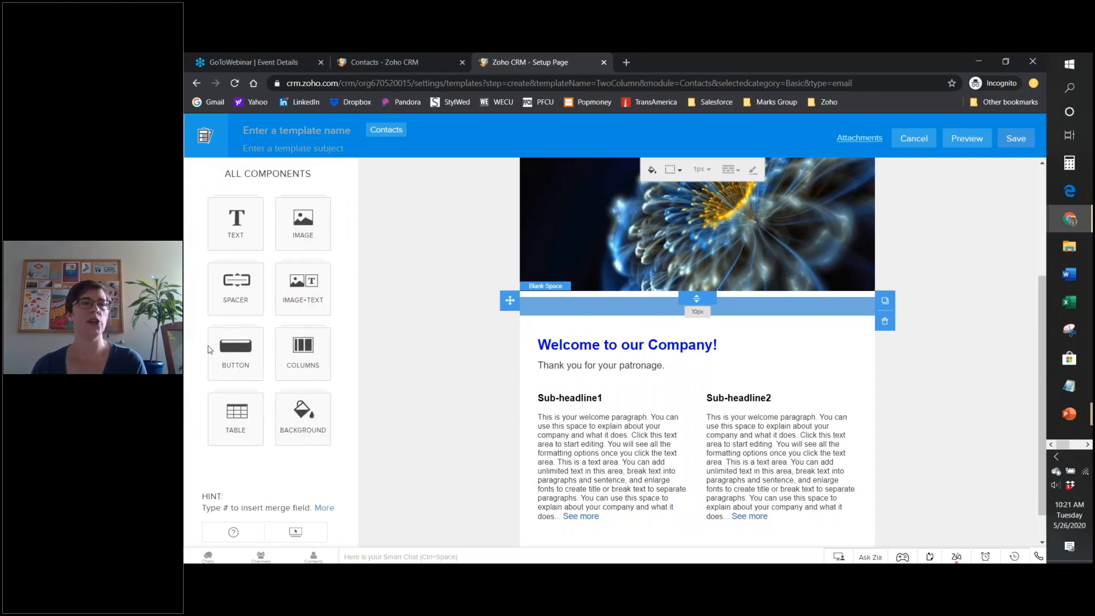
left_click(233, 363)
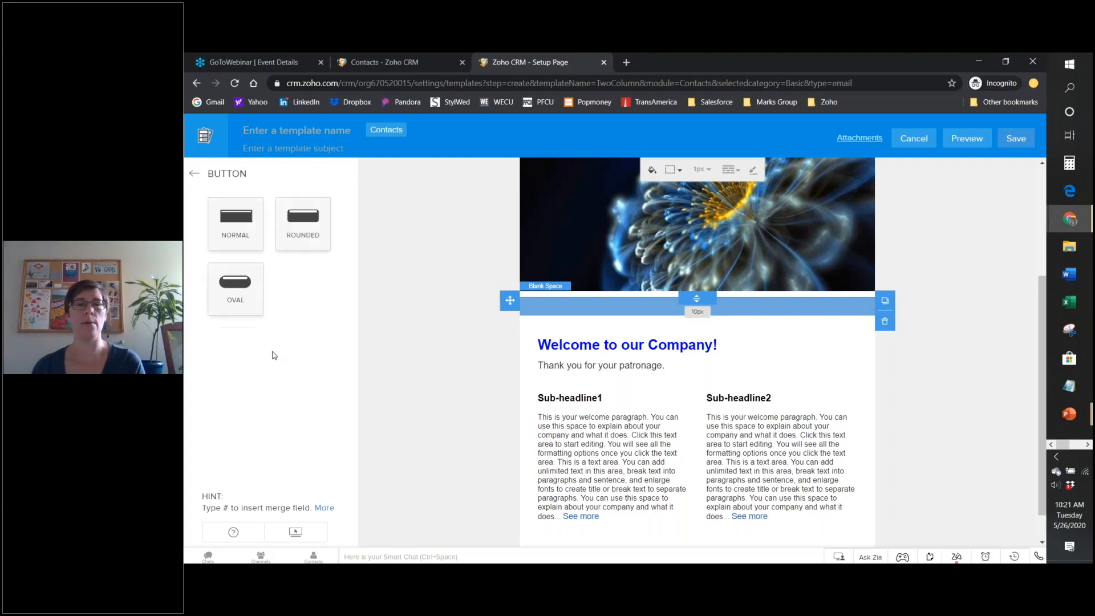
left_click_drag(322, 230, 591, 389)
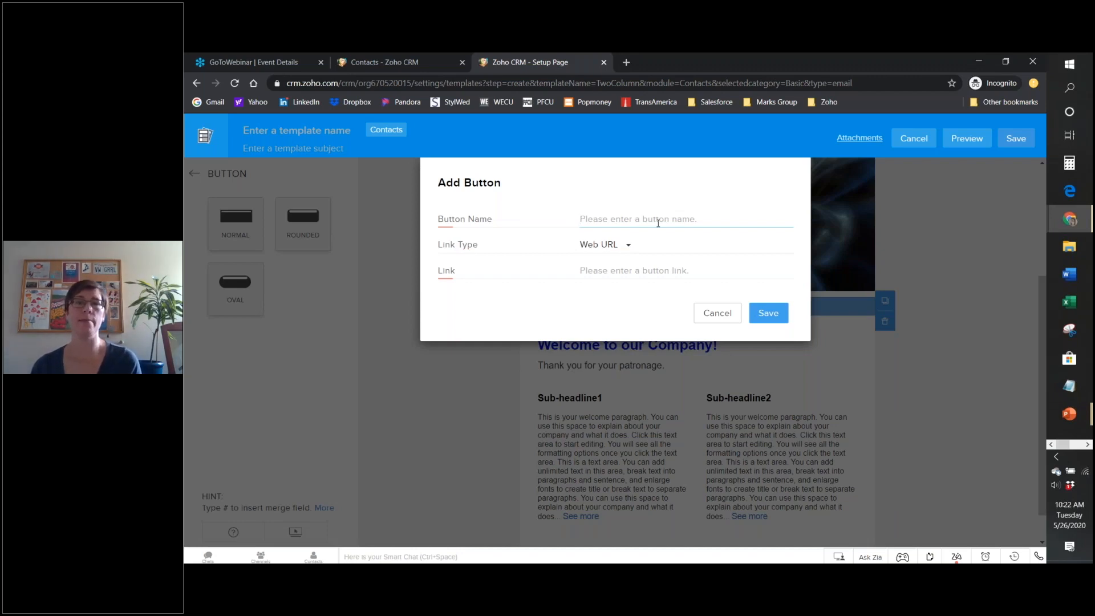
left_click(629, 245)
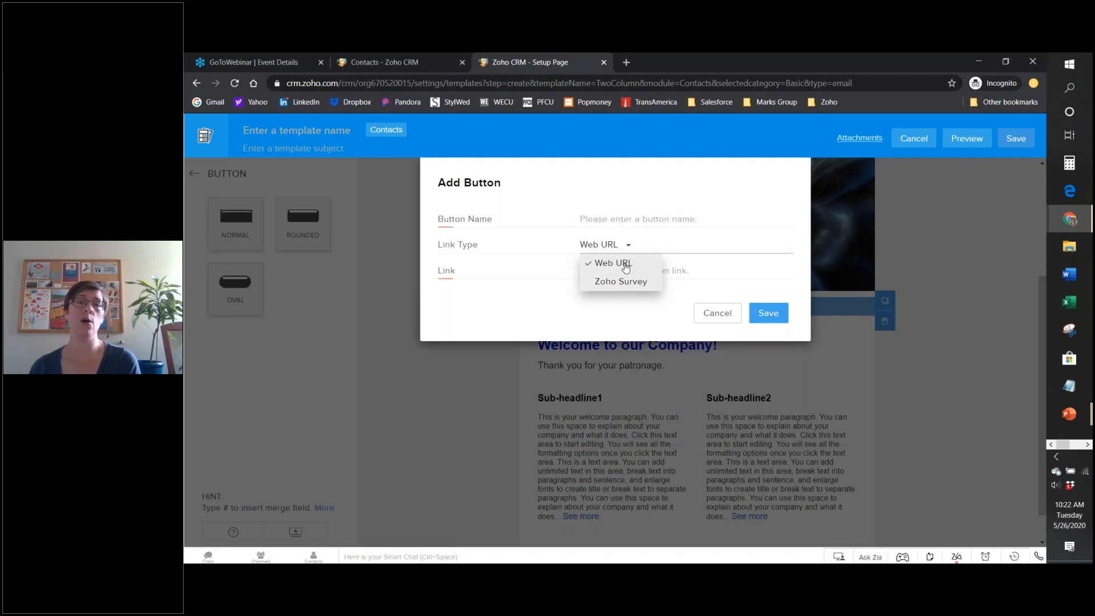
left_click(620, 263)
left_click(582, 269)
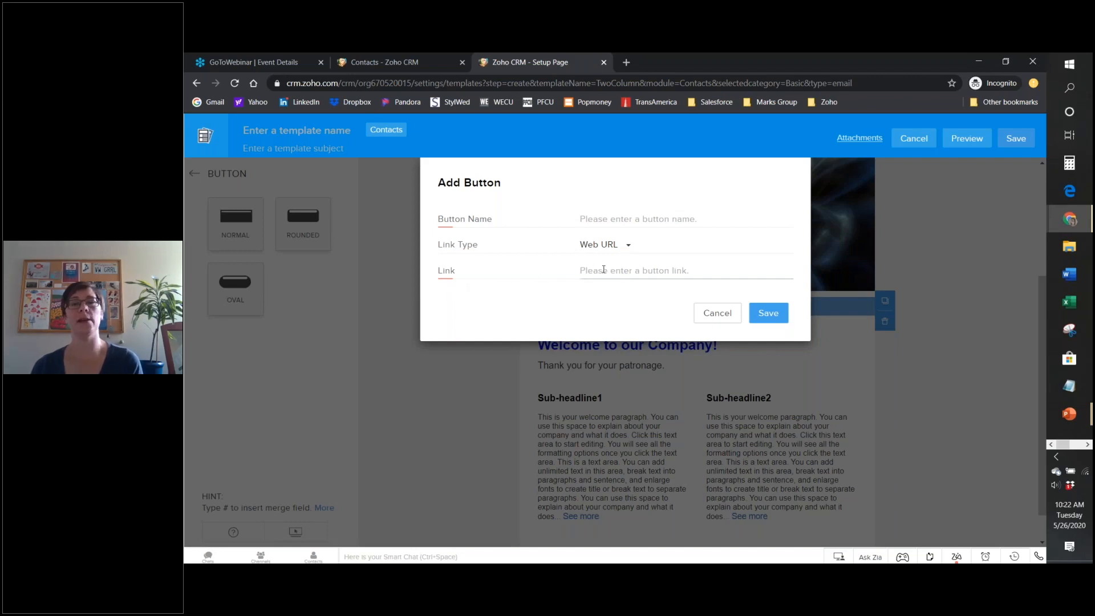
left_click(720, 317)
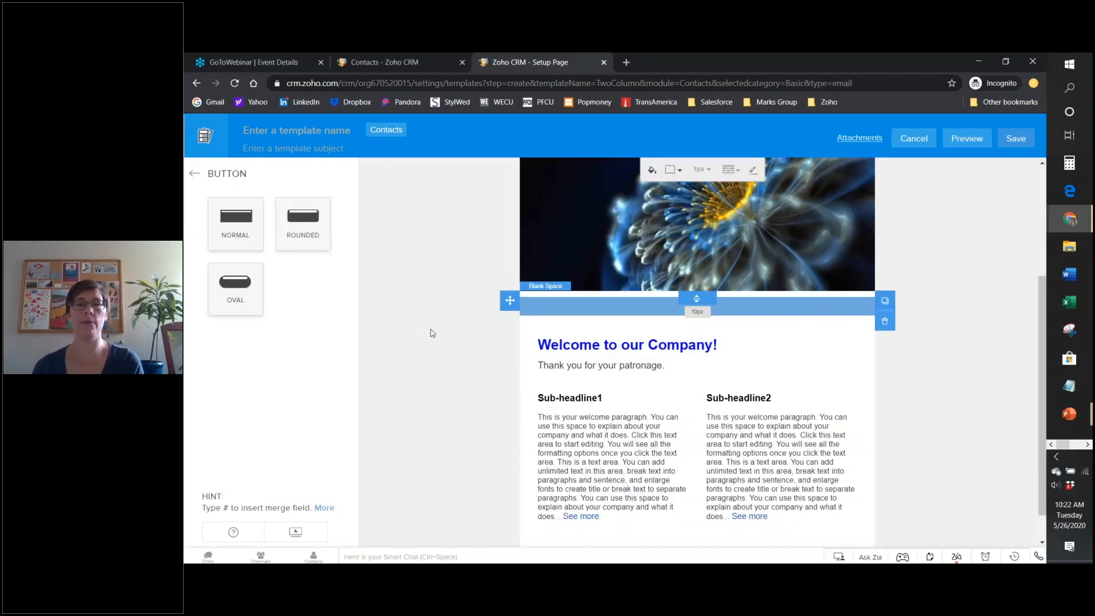
left_click(190, 173)
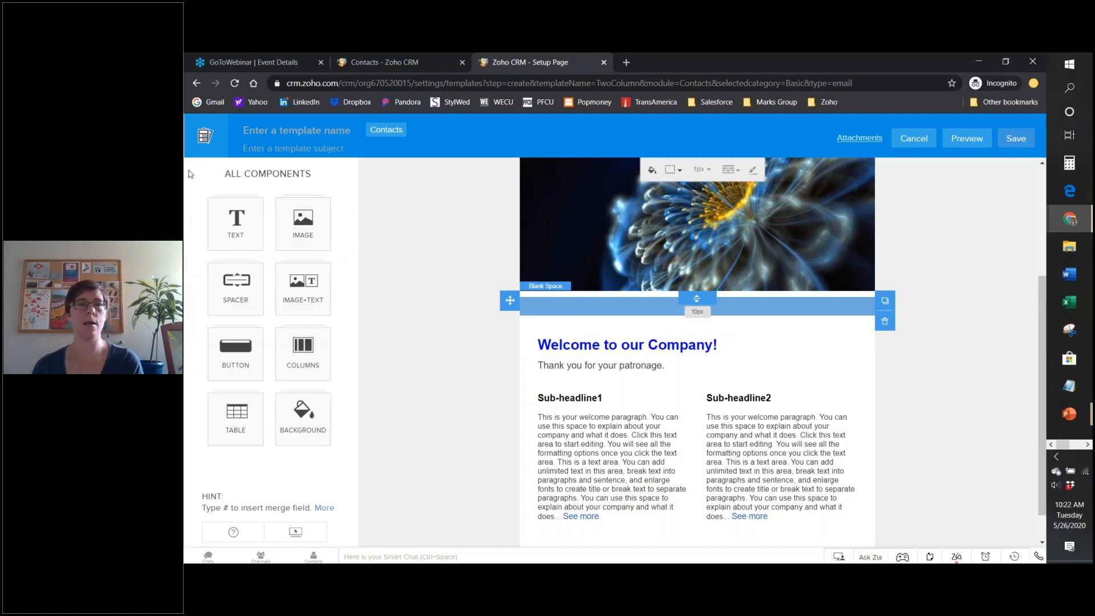
Add a three-column text row below the two sub-headline columns and duplicate it twice.
left_click(308, 366)
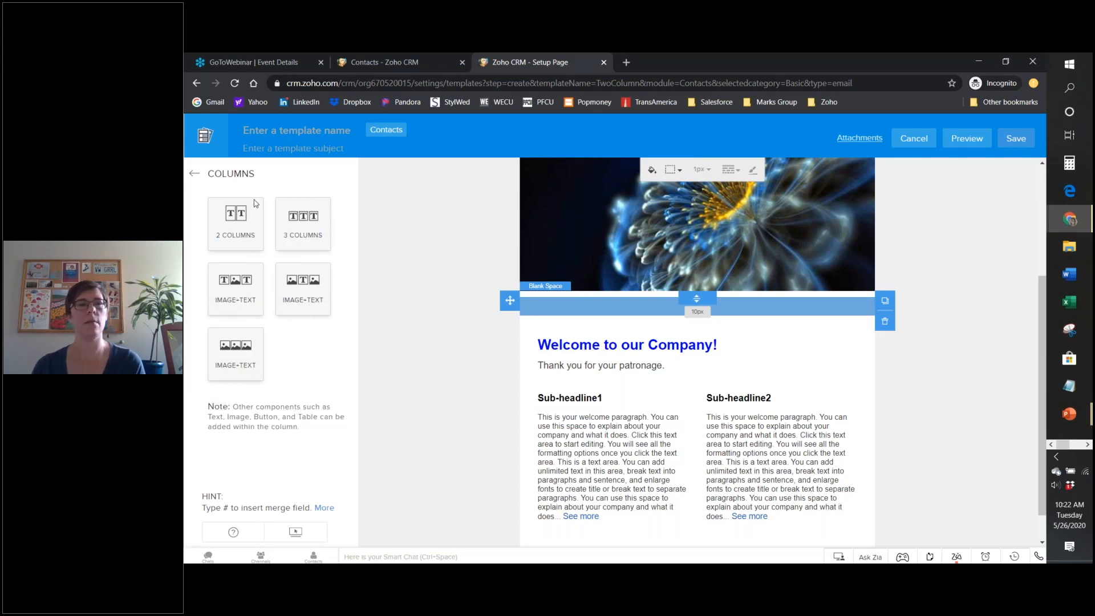
left_click_drag(288, 217, 676, 512)
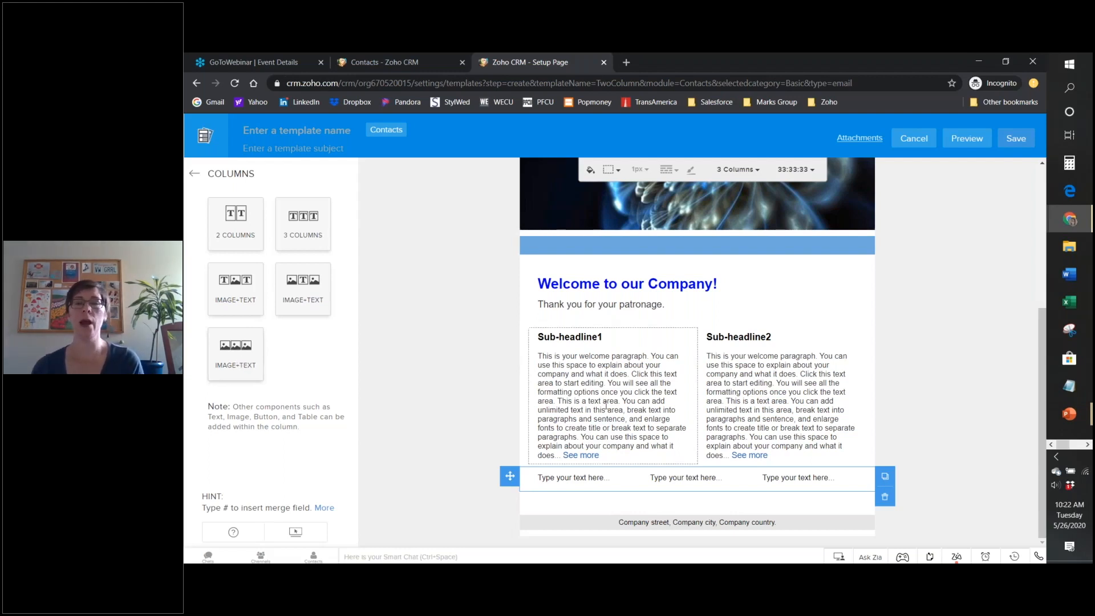
left_click(891, 480)
left_click(886, 501)
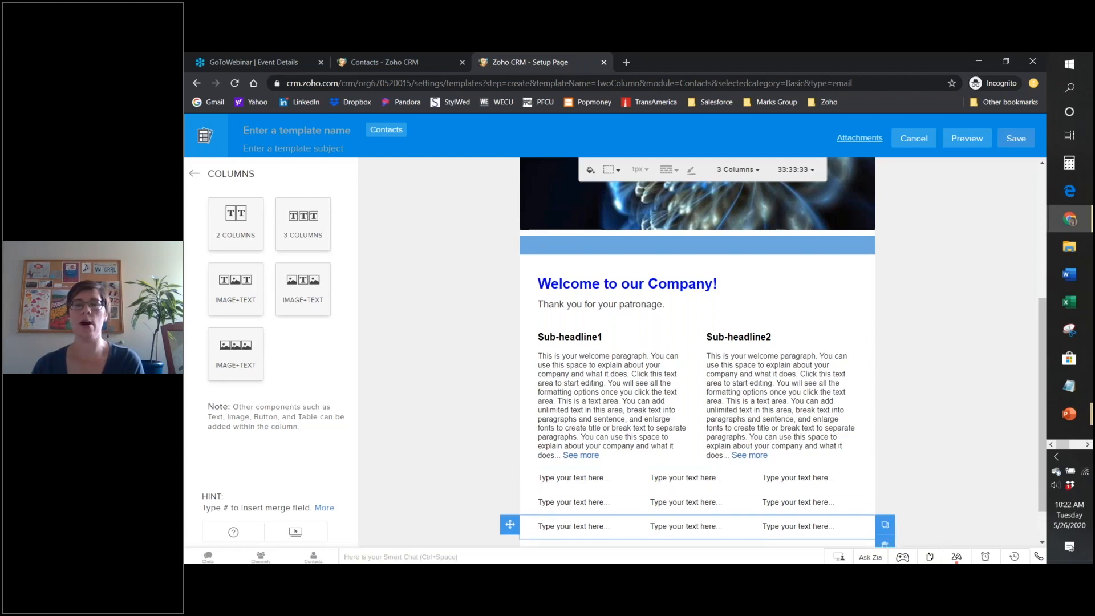
Delete the last three-column row together with the spacer and the company address line beneath it.
scroll(890, 508, "down", 1)
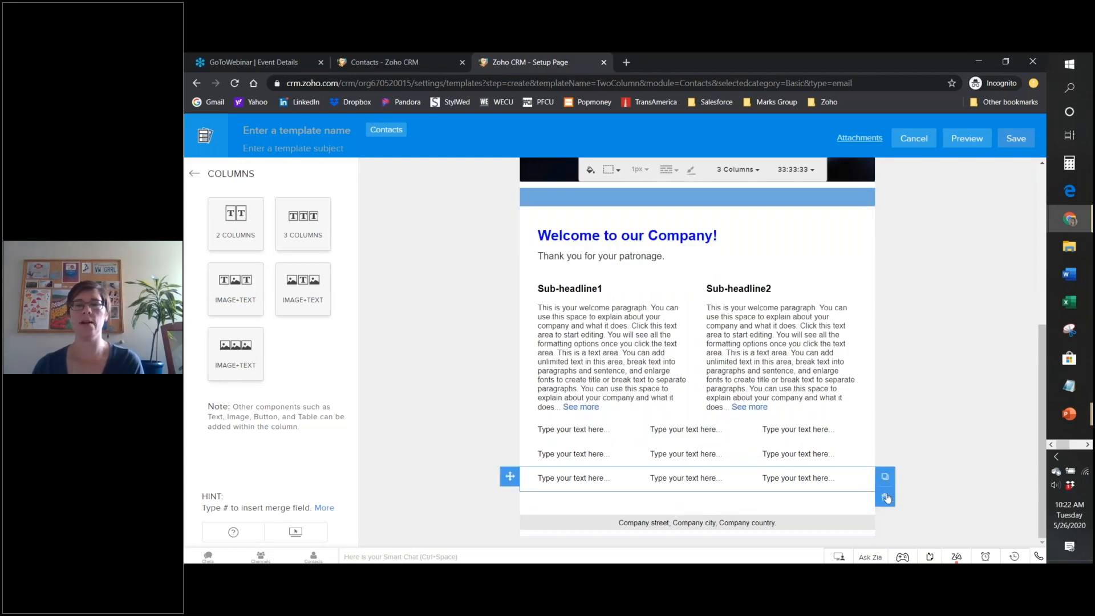
left_click(886, 498)
left_click(882, 522)
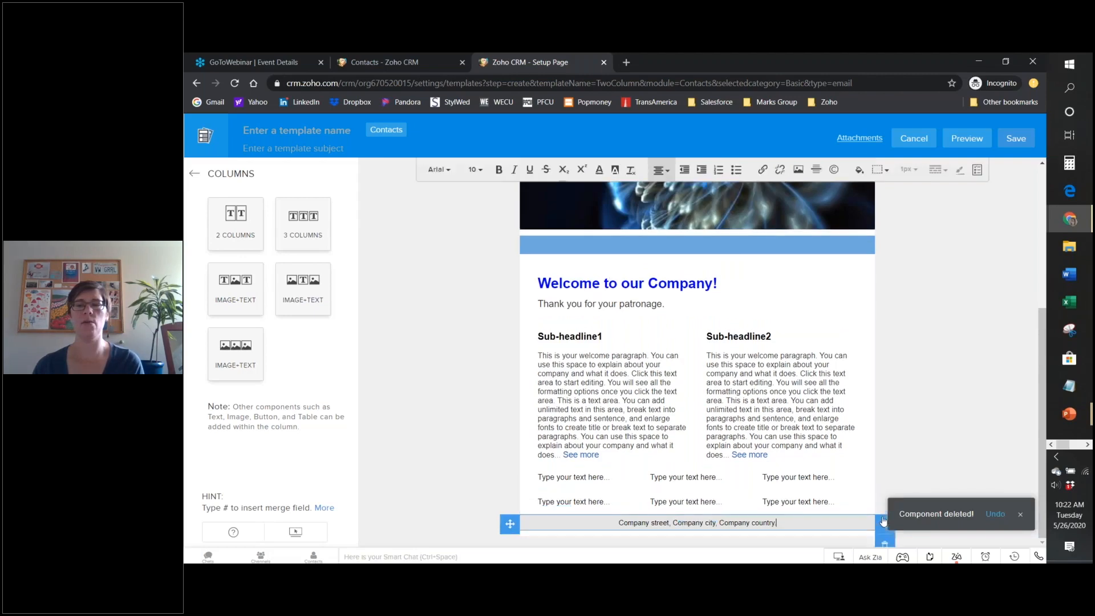
left_click(884, 542)
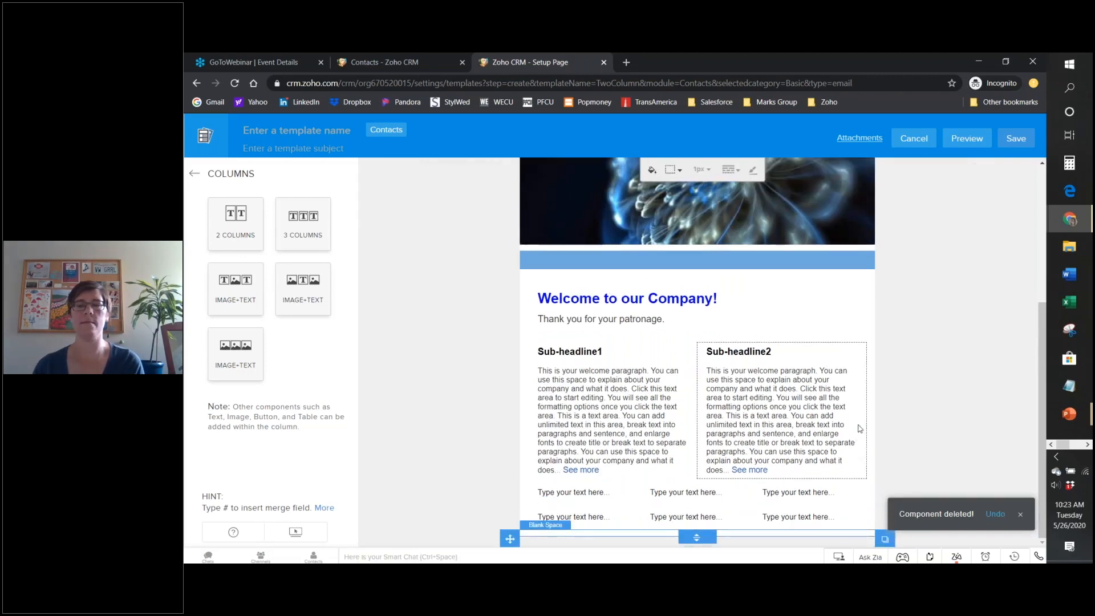
Remove the third column from both remaining three-column rows, and delete the two rows.
left_click(826, 514)
left_click(878, 534)
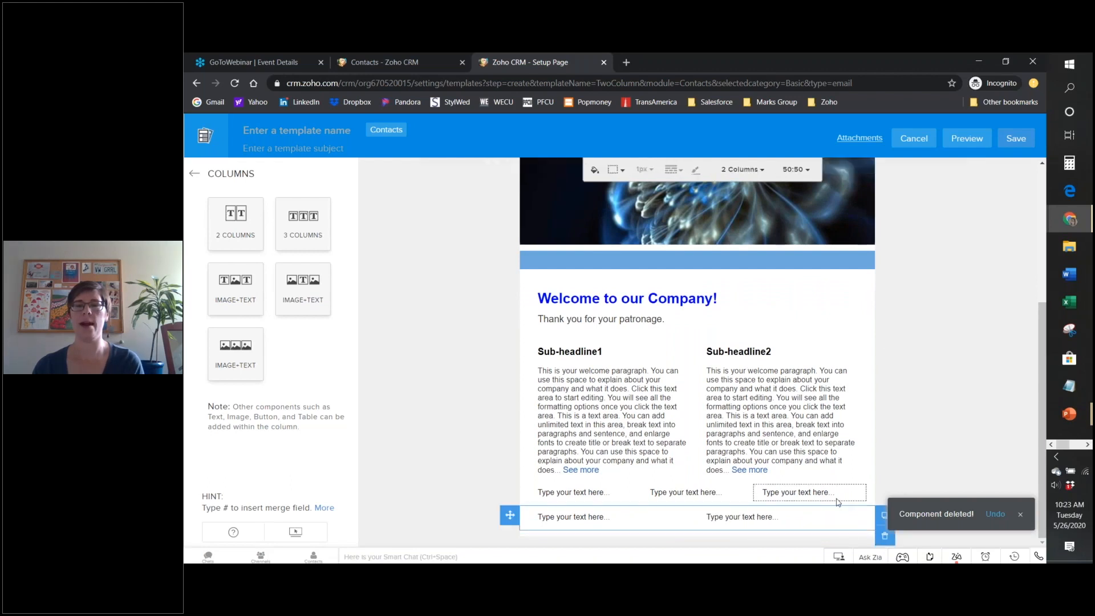
left_click(836, 501)
left_click(878, 525)
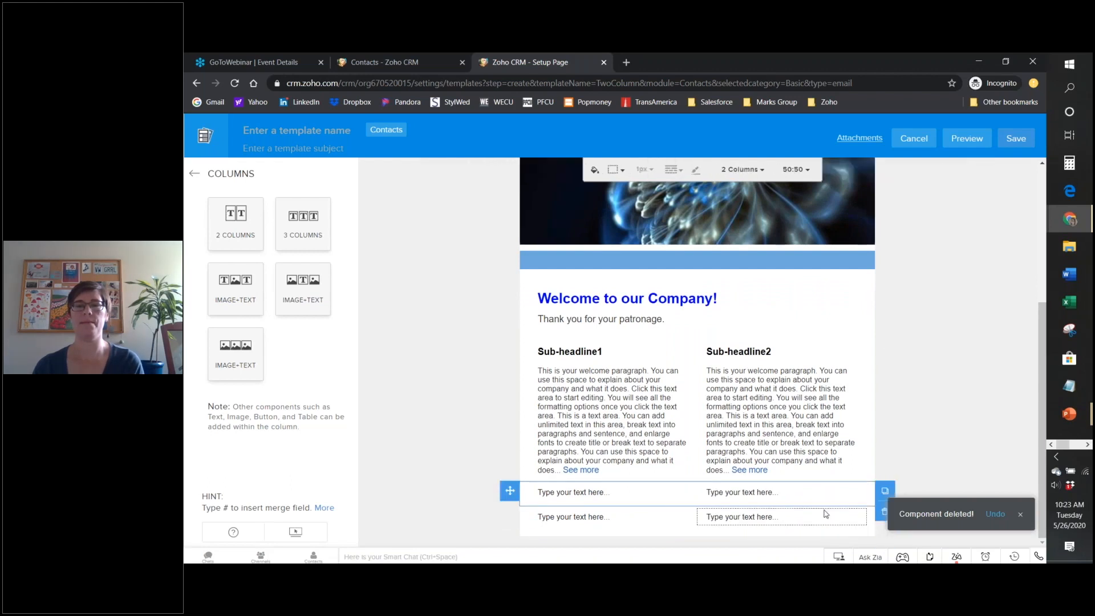
left_click(884, 512)
left_click(887, 535)
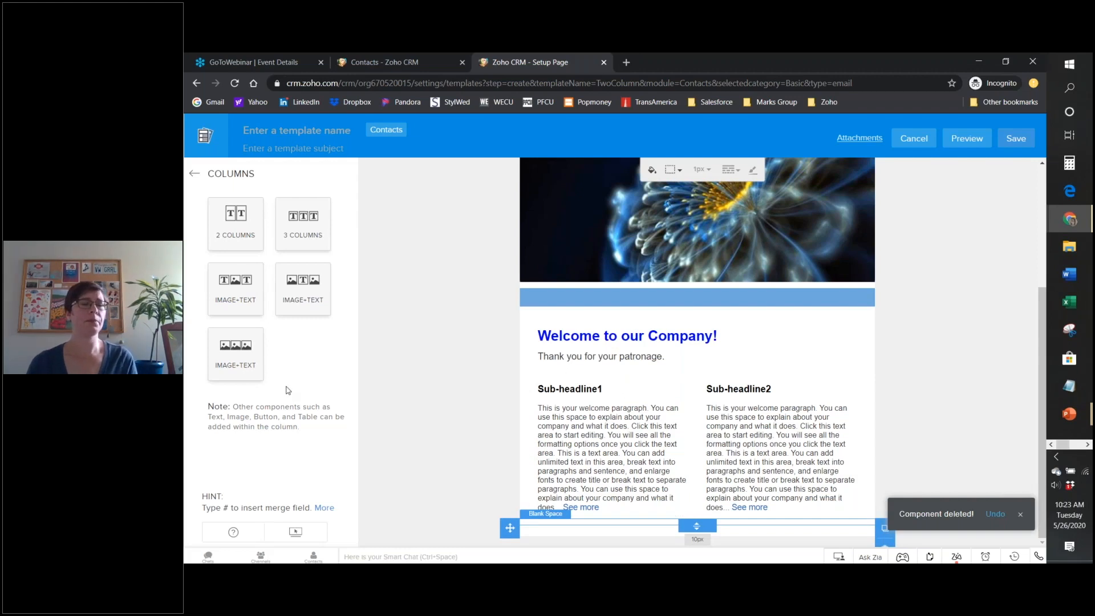
left_click(194, 173)
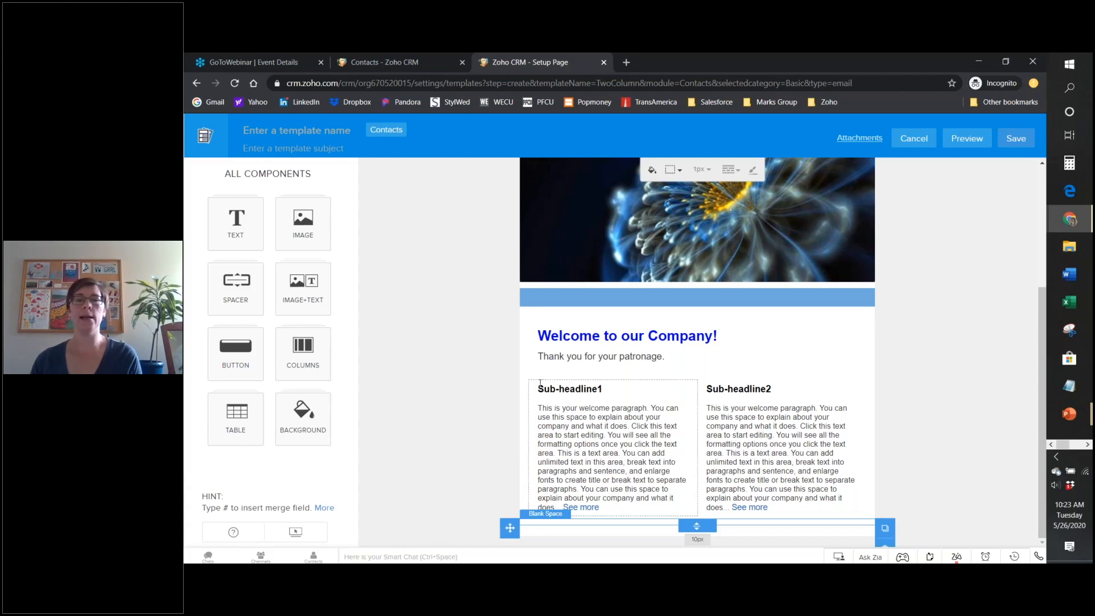
Insert the Contacts First Name merge field after "Thank you" in the line beneath the welcome title.
left_click(580, 357)
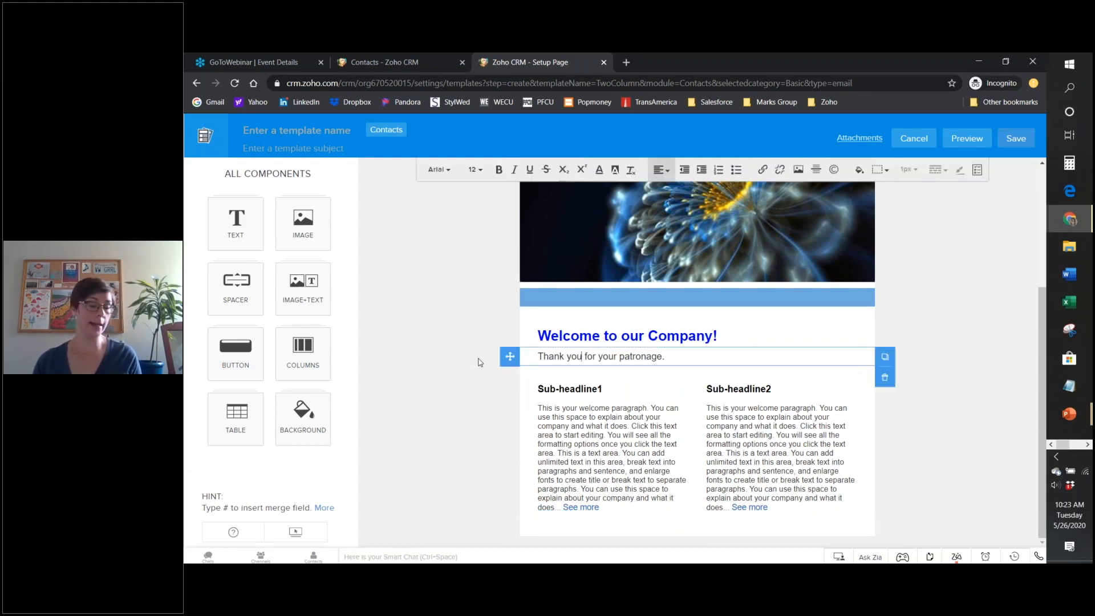
type("#")
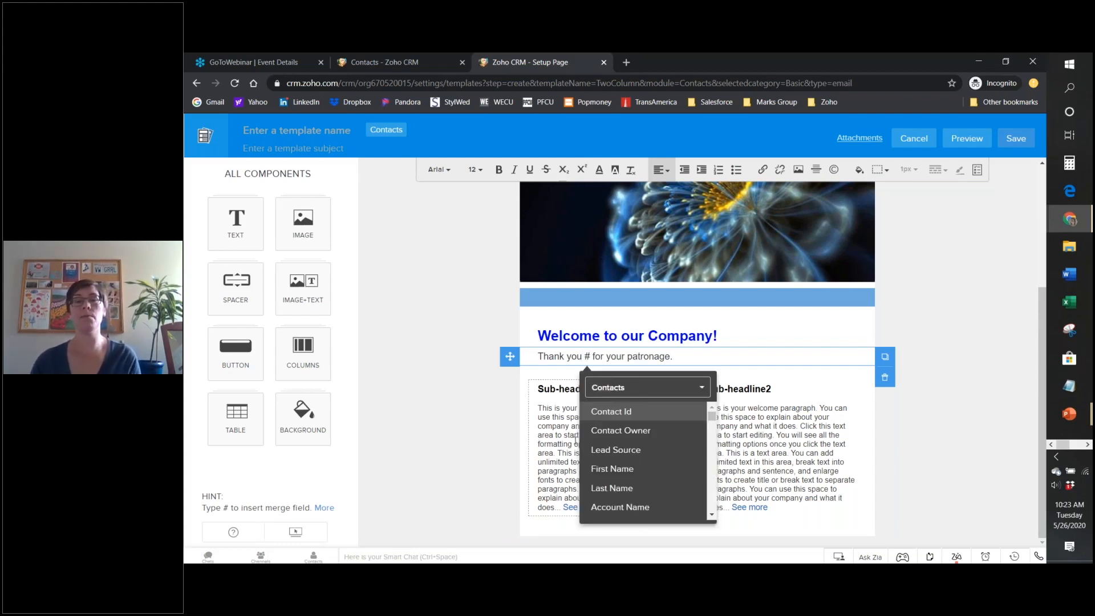
scroll(662, 465, "down", 3)
scroll(662, 465, "down", 8)
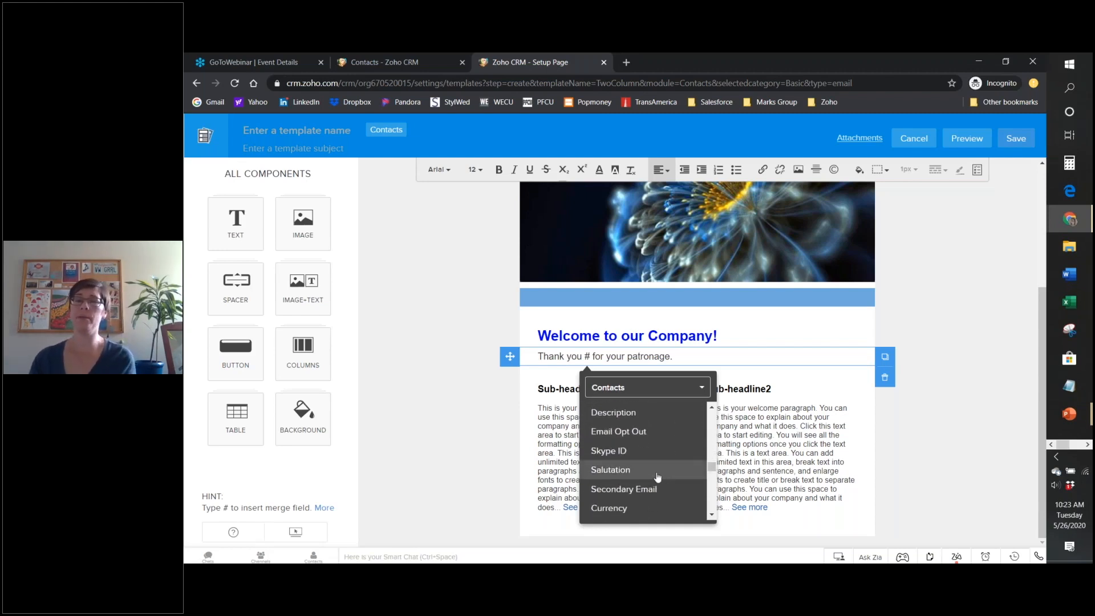
scroll(657, 477, "up", 11)
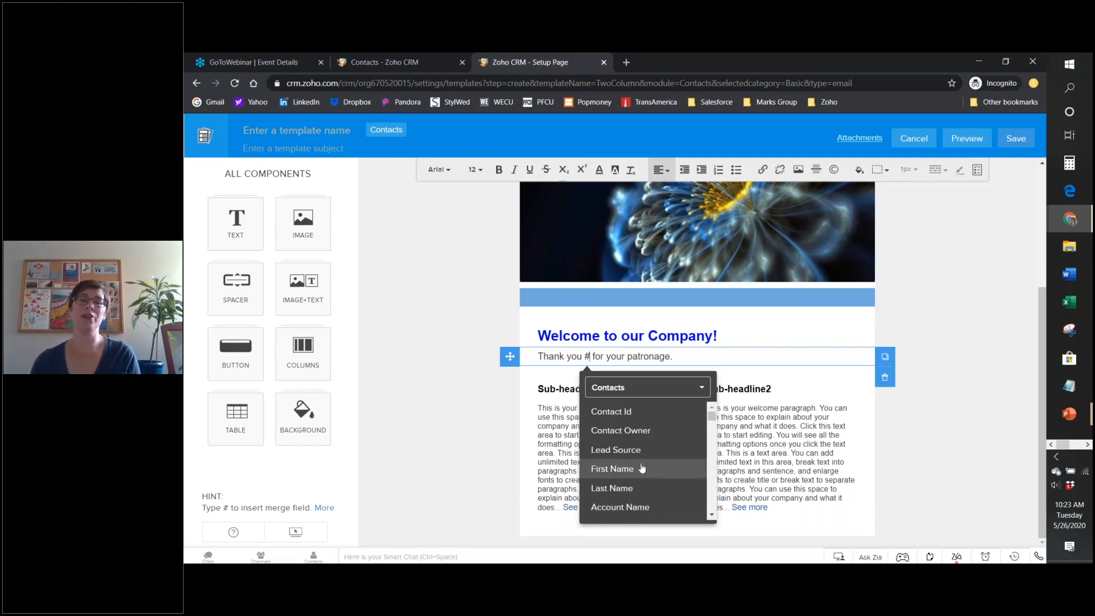
left_click(642, 468)
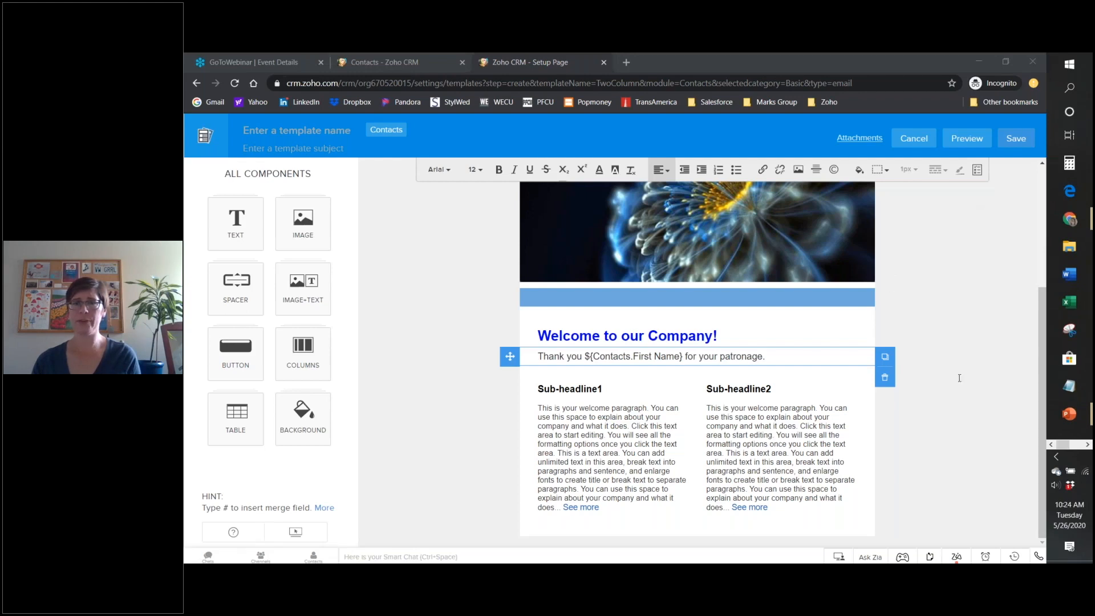
left_click(450, 366)
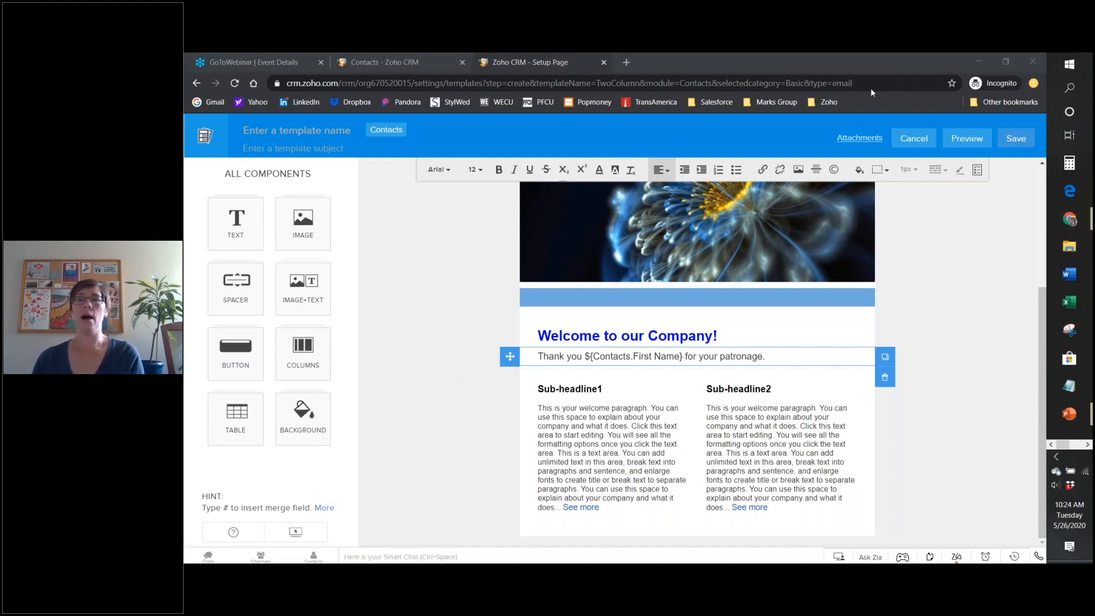
Name the template "Welcome email to New client".
left_click(376, 132)
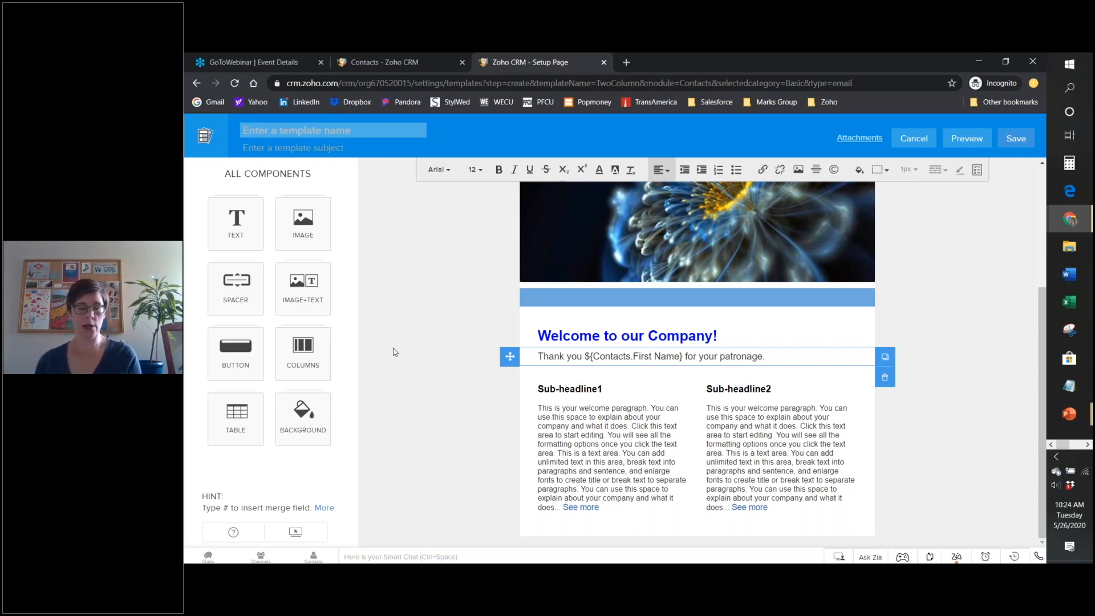
key("alt+Left")
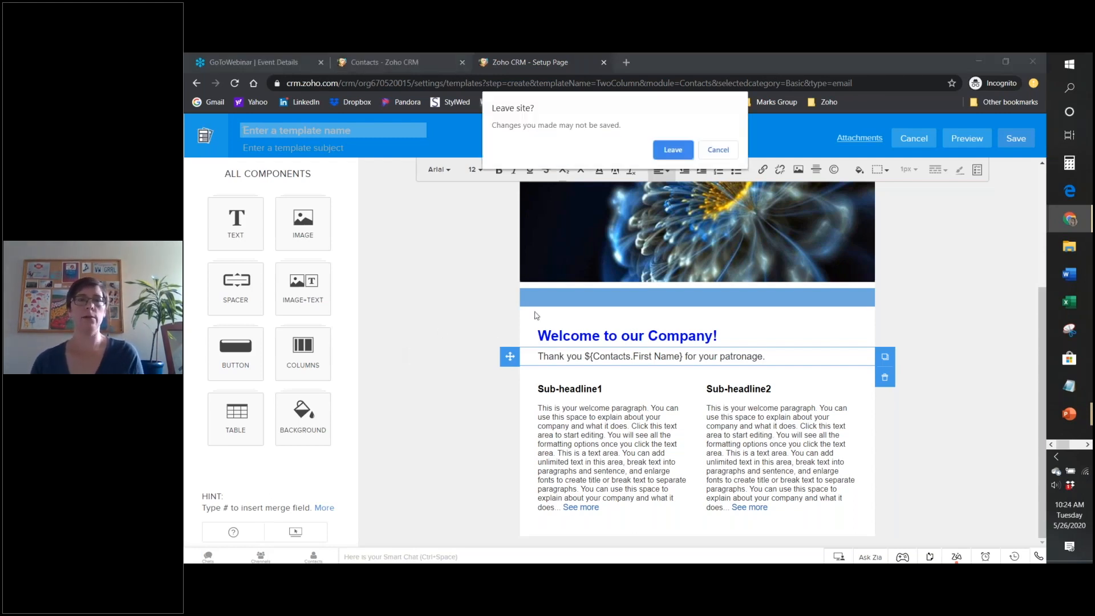
left_click(728, 147)
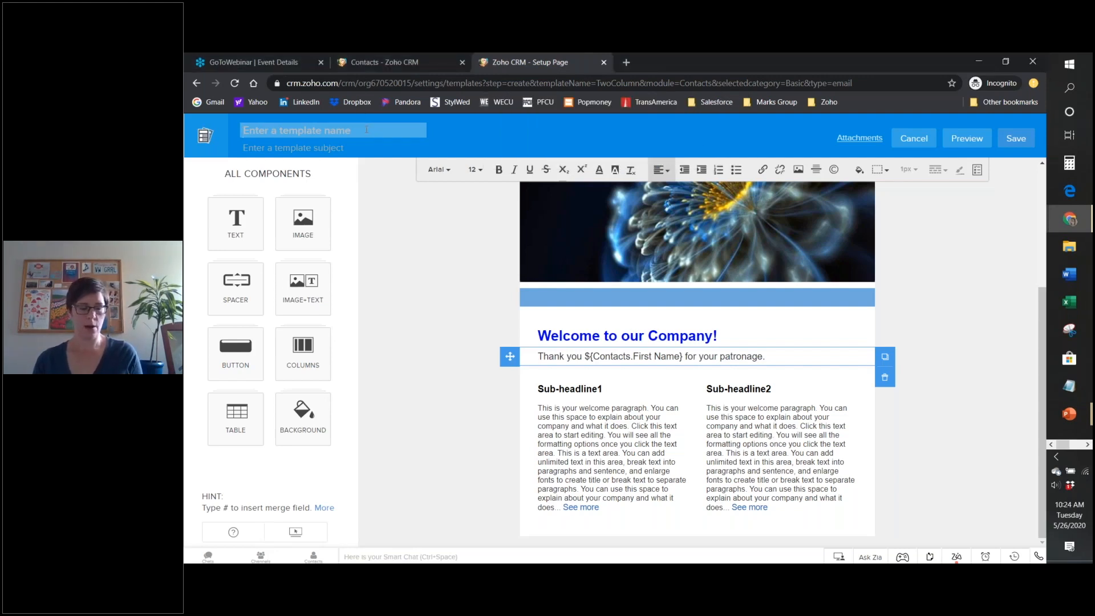
type("Welcome")
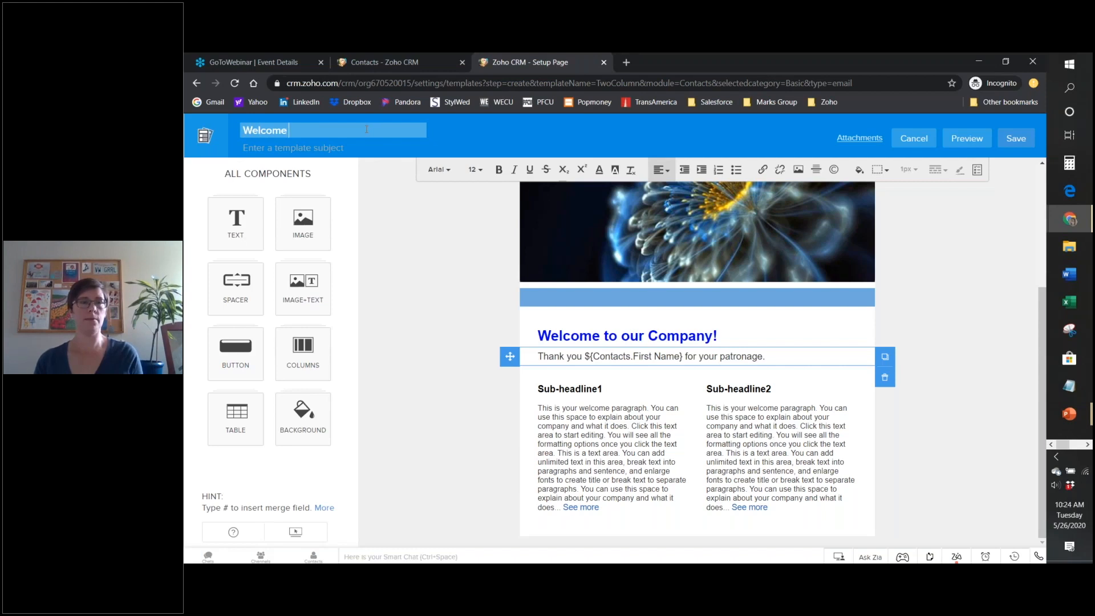
type(" email")
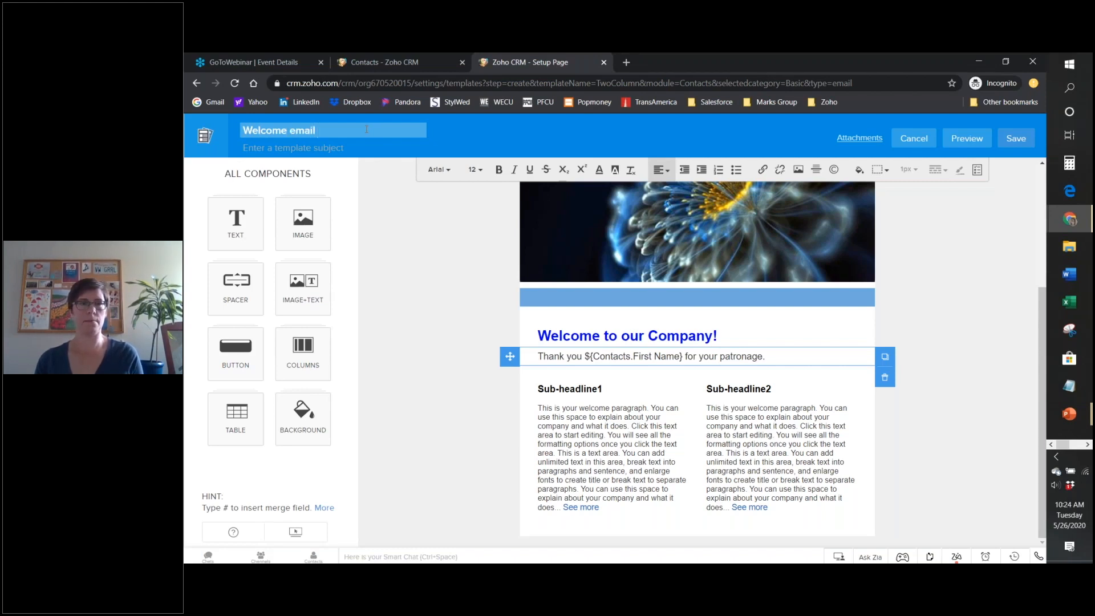
type(" to New client")
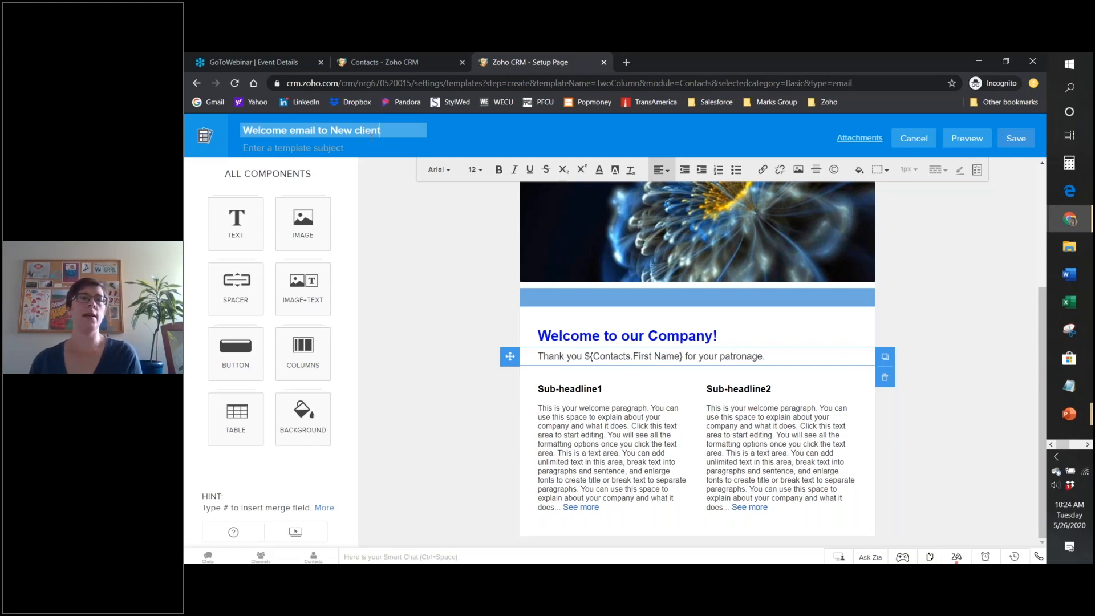
Set the template subject to "Welcome!".
left_click(332, 146)
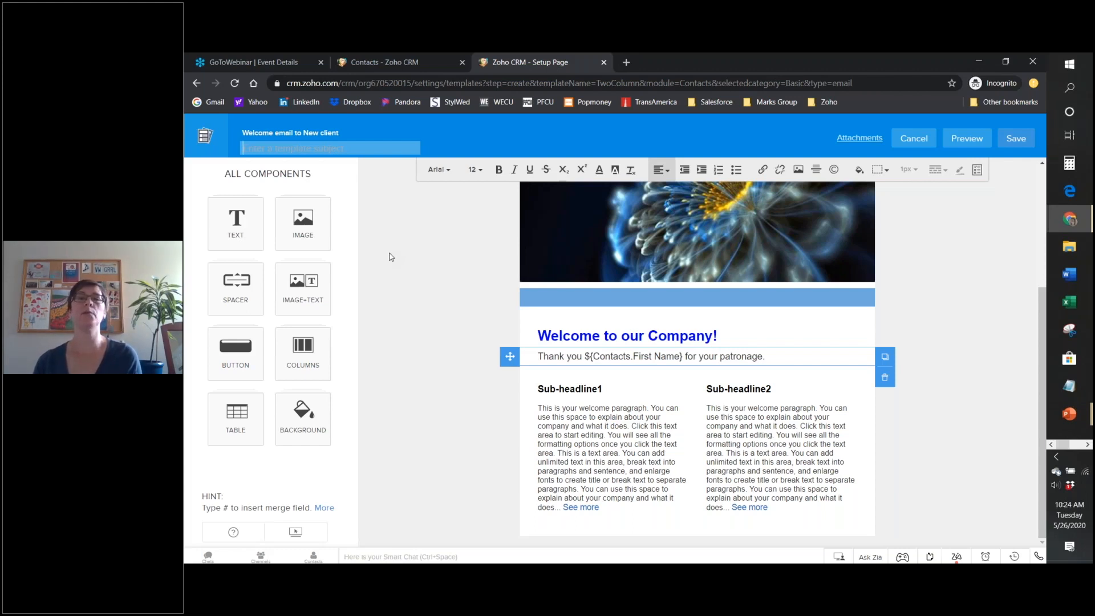
type("Welcom!")
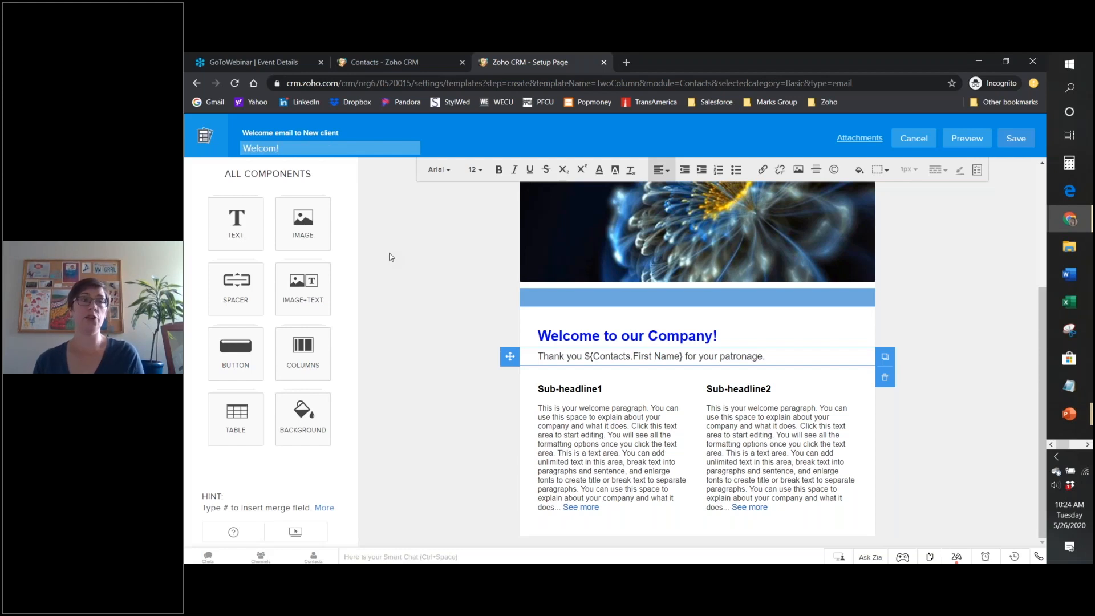
key("BackSpace")
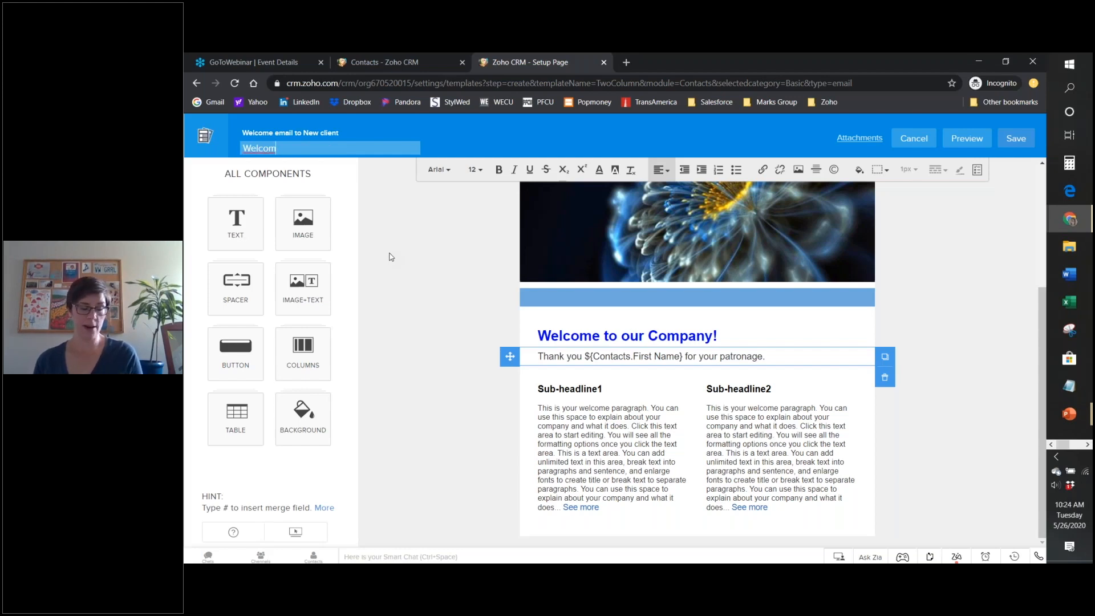
type("e!")
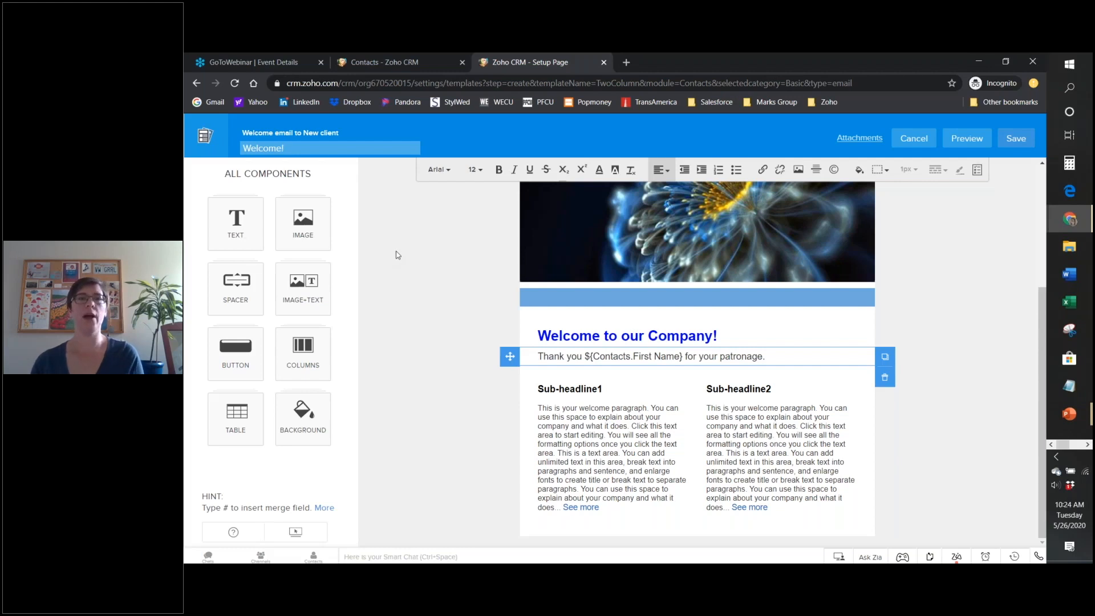
left_click(407, 255)
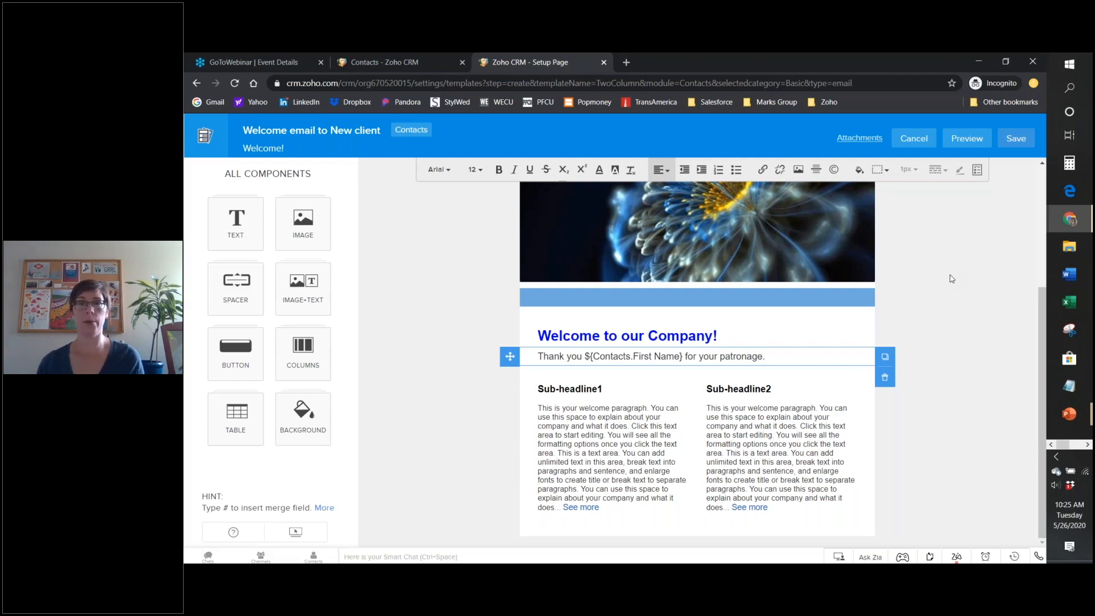
Look at the attachment file chooser without adding a file, and preview the whole template from banner to columns.
left_click(860, 138)
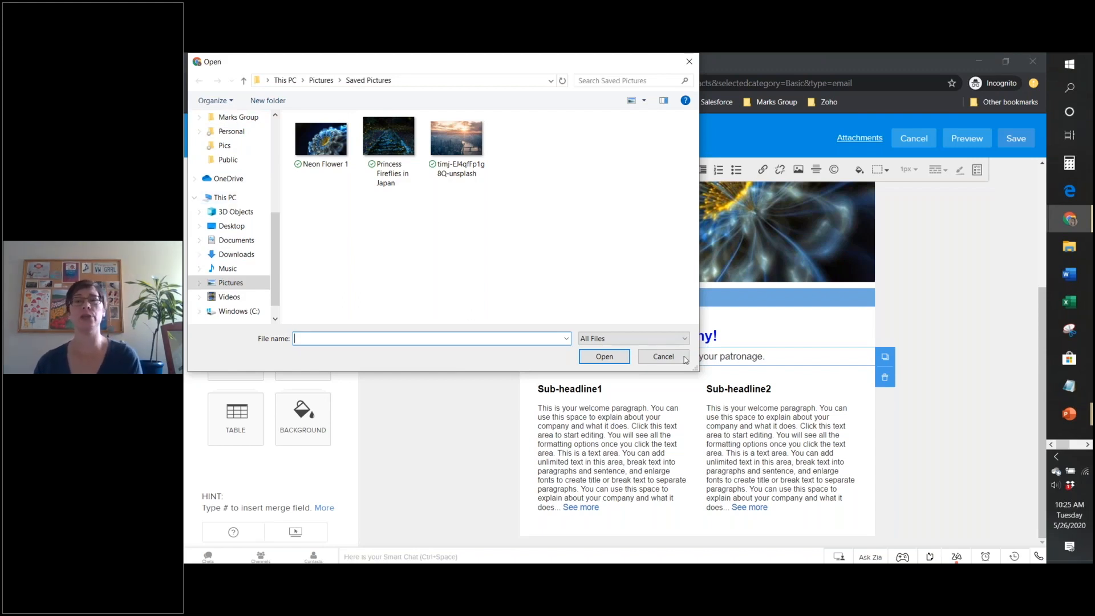
left_click(663, 357)
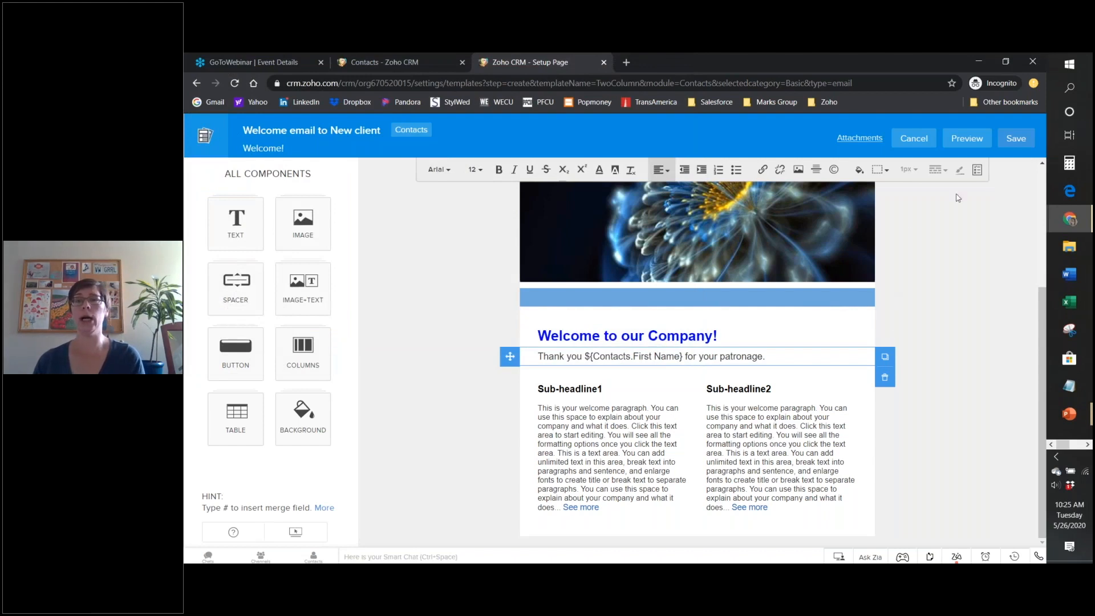
left_click(977, 142)
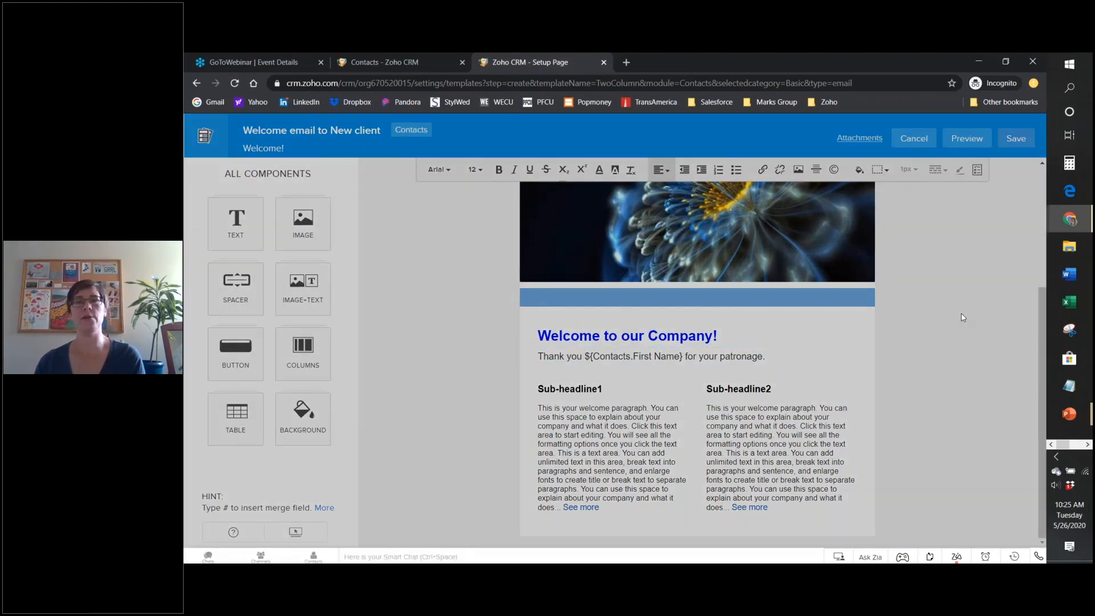
scroll(806, 307, "down", 5)
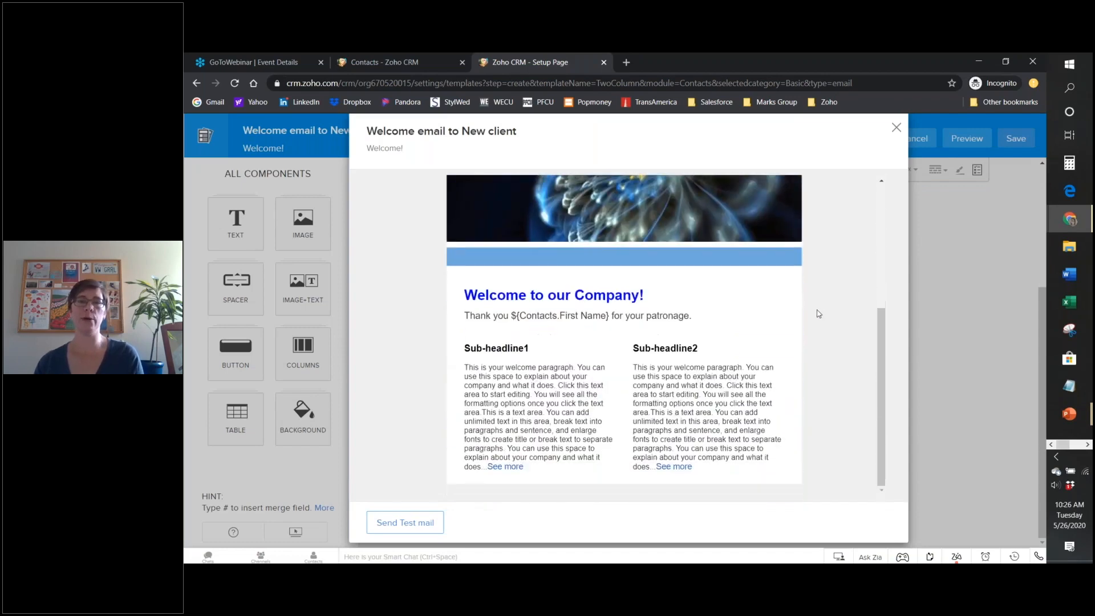
scroll(826, 316, "up", 3)
scroll(827, 315, "up", 4)
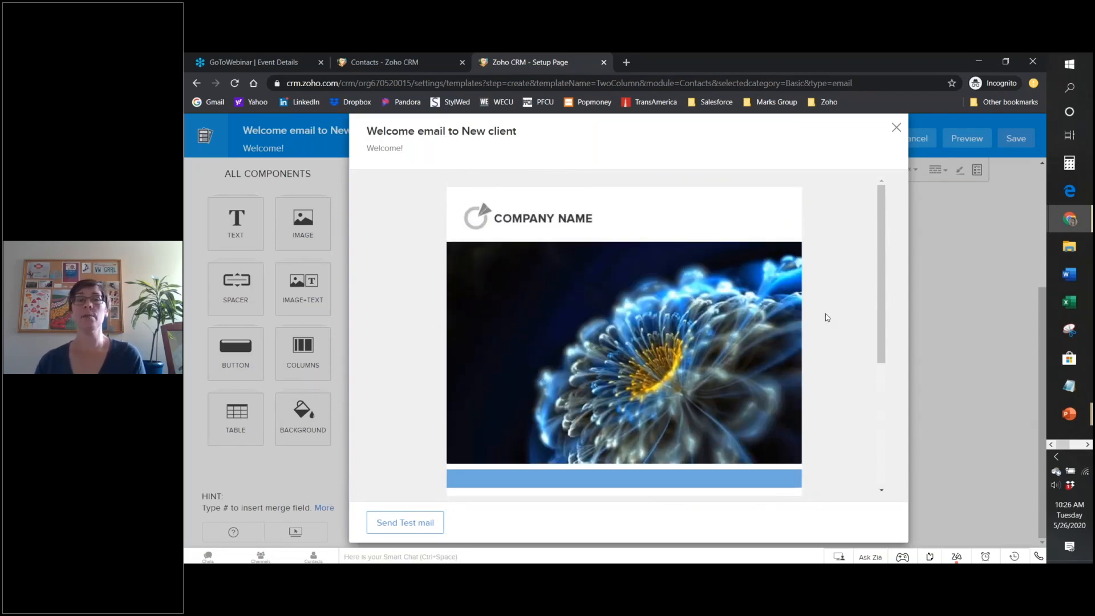
scroll(826, 318, "down", 2)
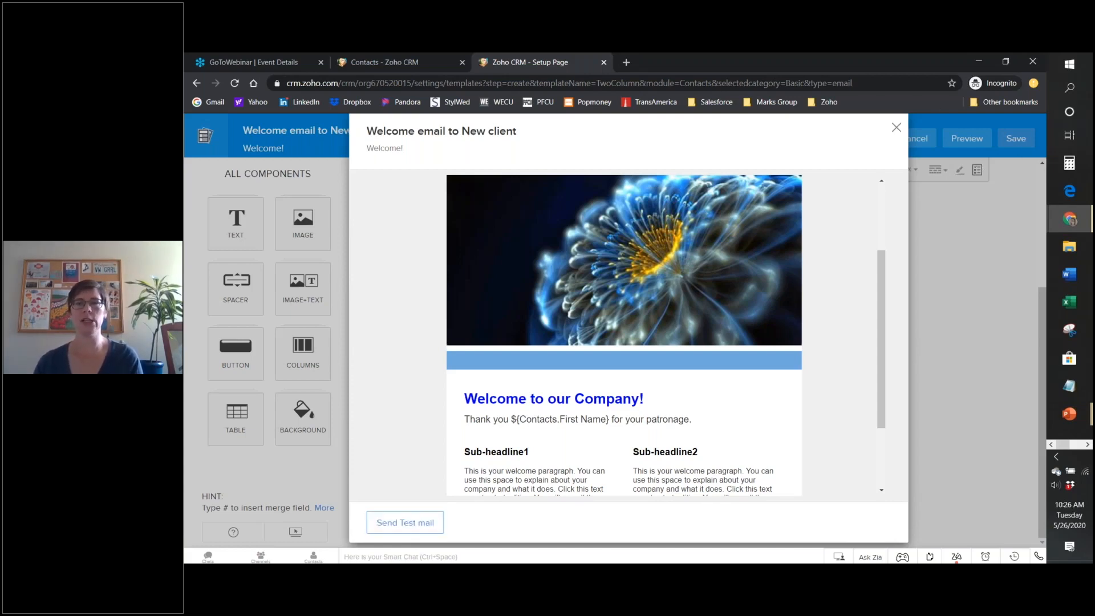
left_click(897, 130)
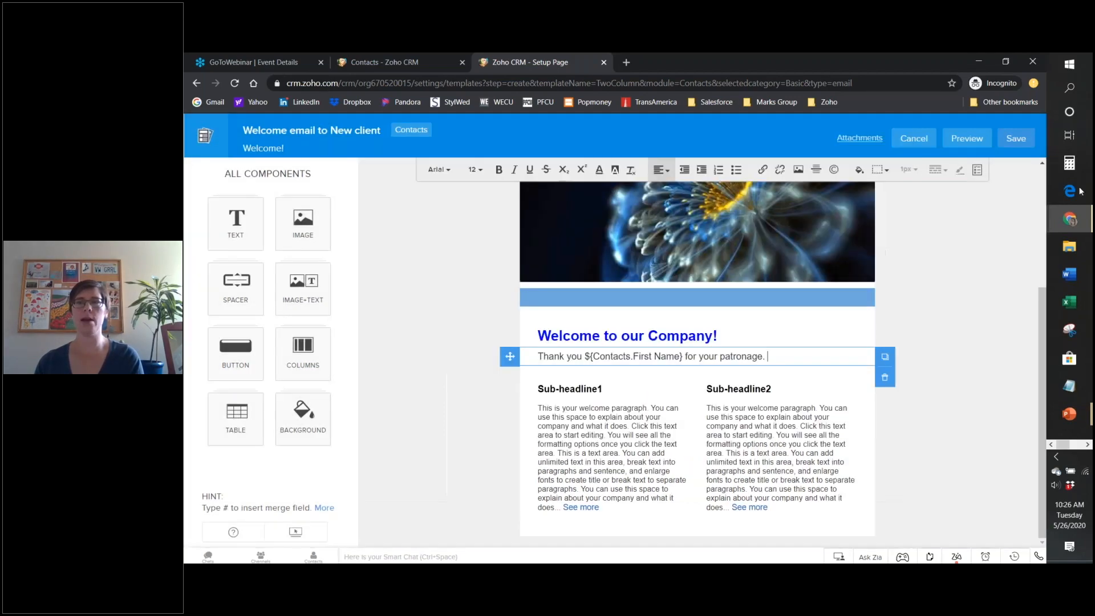
Save the template in the Public Email Templates folder.
left_click(1008, 141)
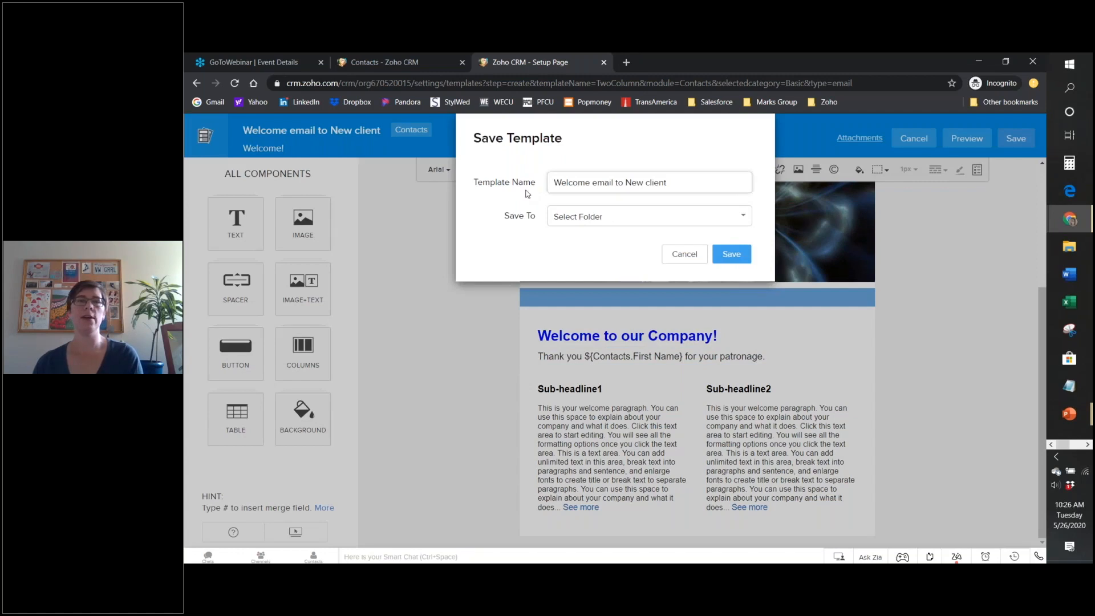
left_click(631, 224)
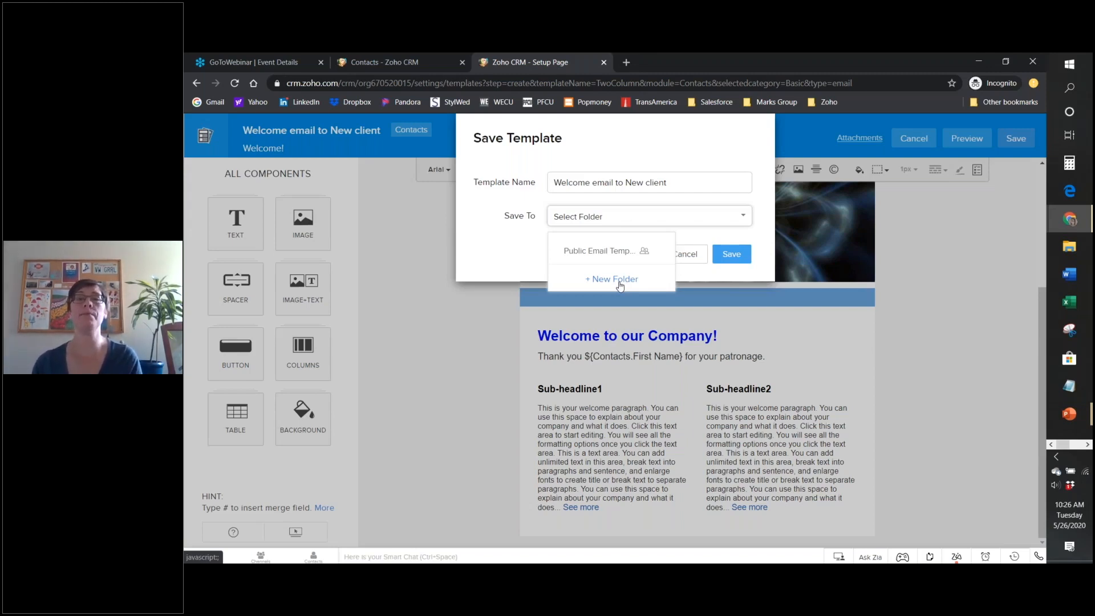
left_click(599, 257)
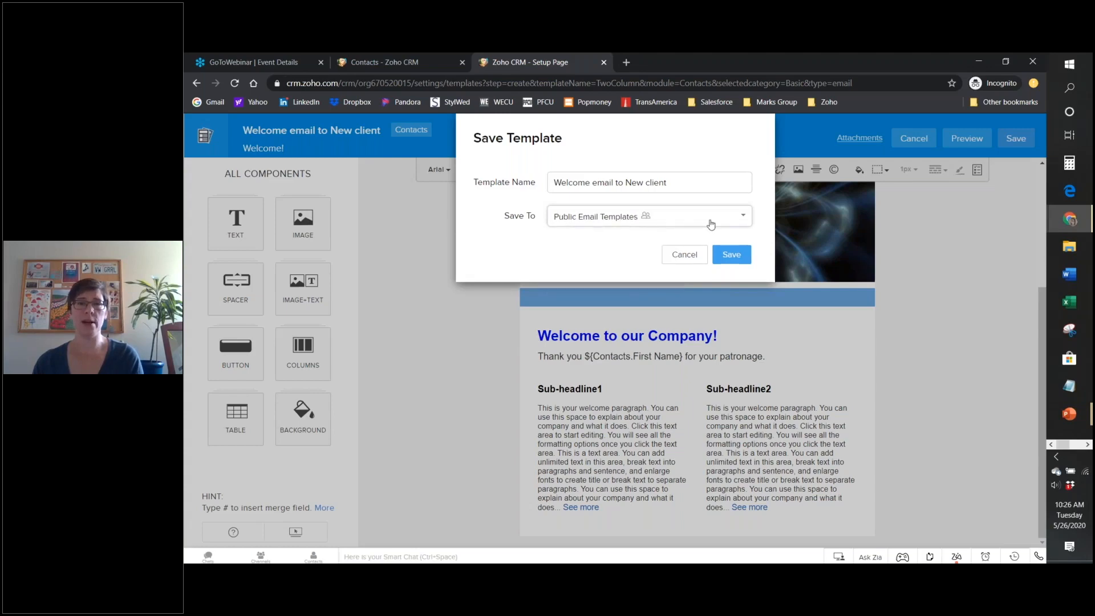
left_click(741, 258)
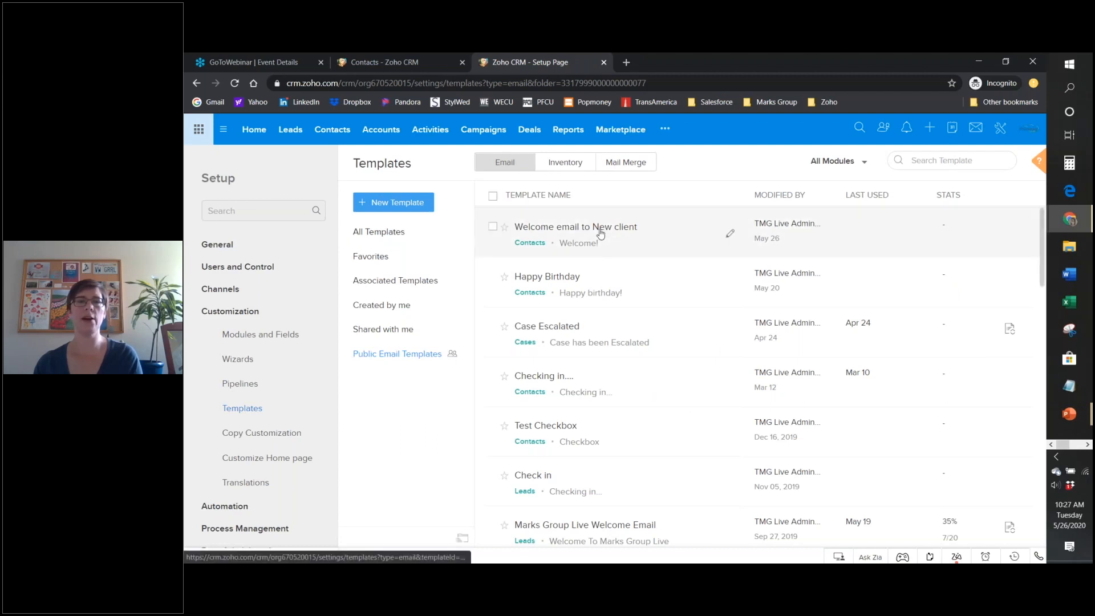
Open the saved "Welcome email to New client" template and clone it for the Leads module.
left_click(562, 231)
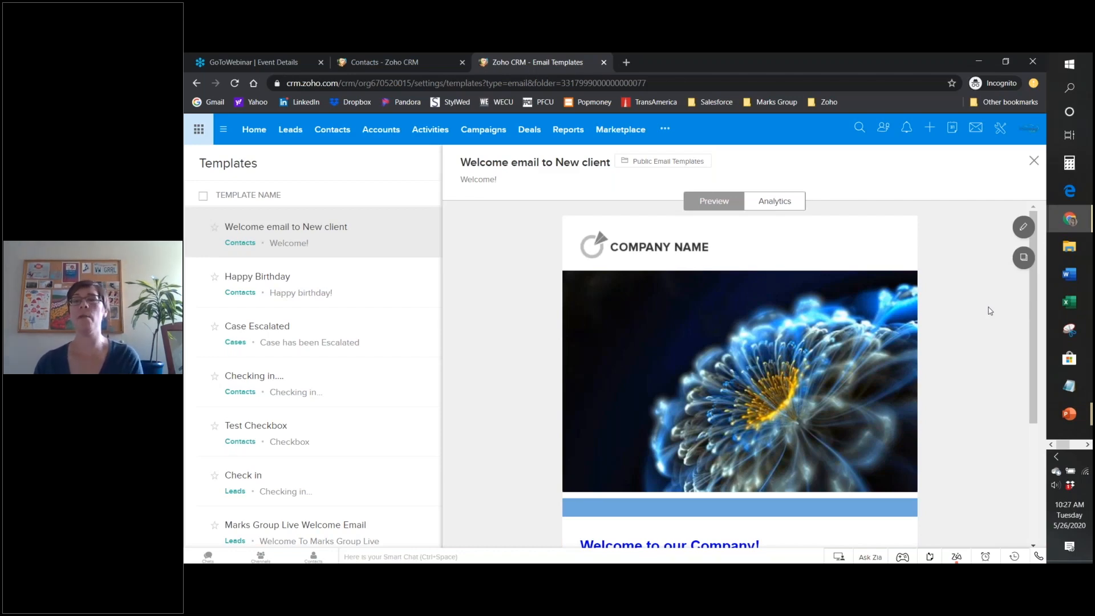
left_click(1023, 257)
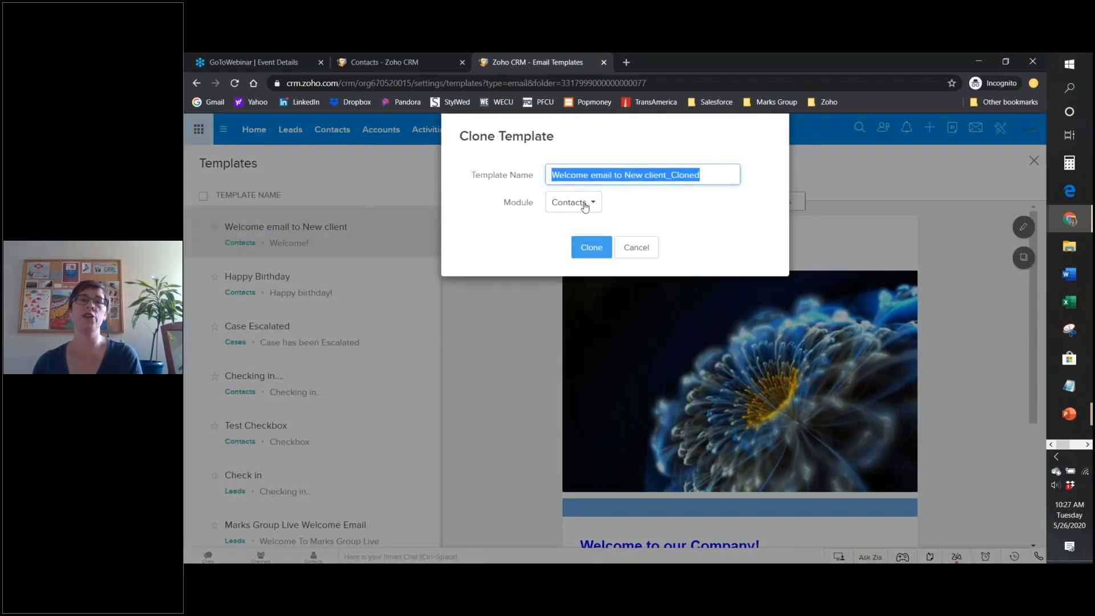
left_click(584, 208)
left_click(583, 208)
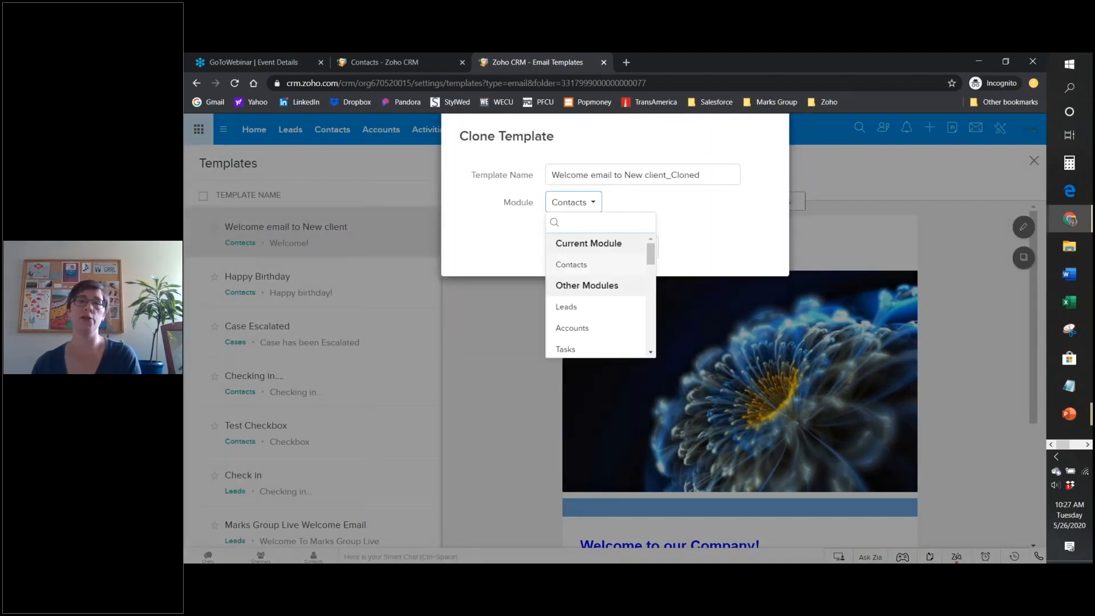
left_click(582, 309)
left_click(597, 251)
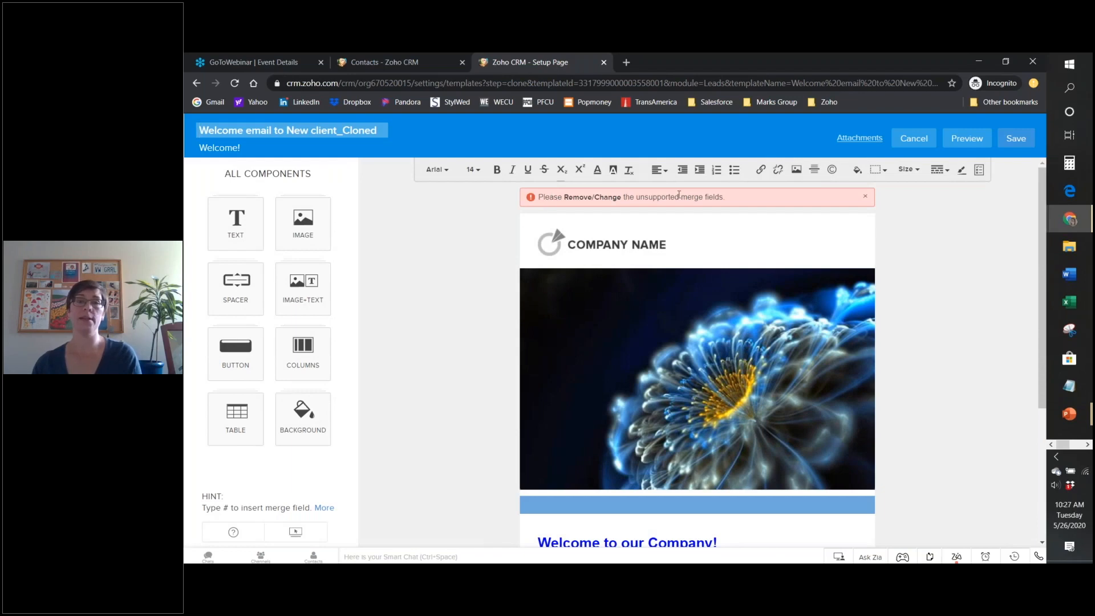
Check the merge field in the cloned template's thank-you line, and discard the clone without saving.
scroll(952, 242, "down", 3)
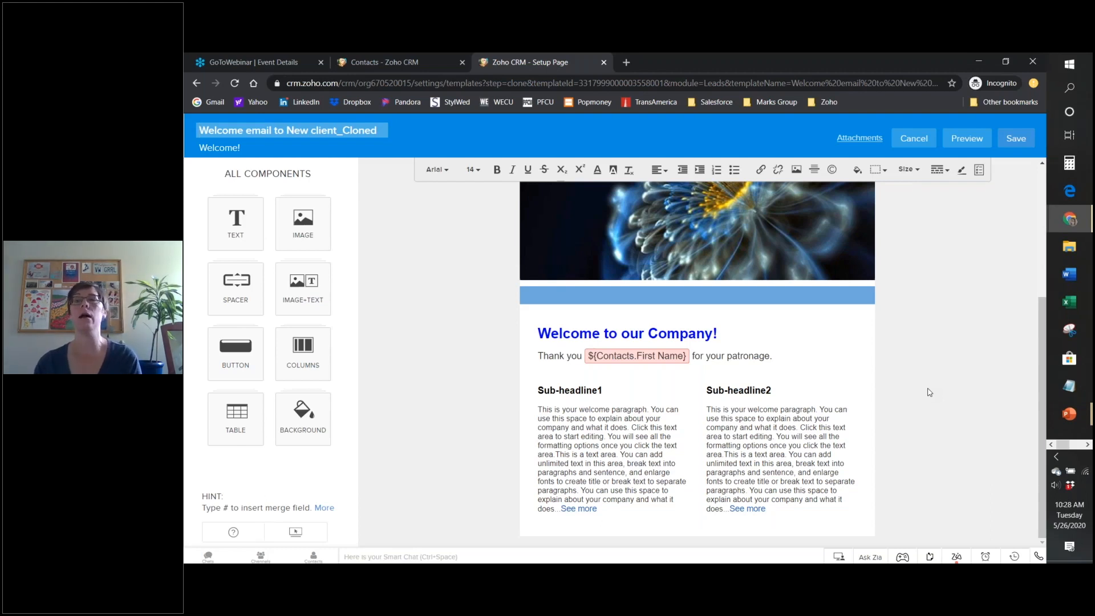
left_click(907, 141)
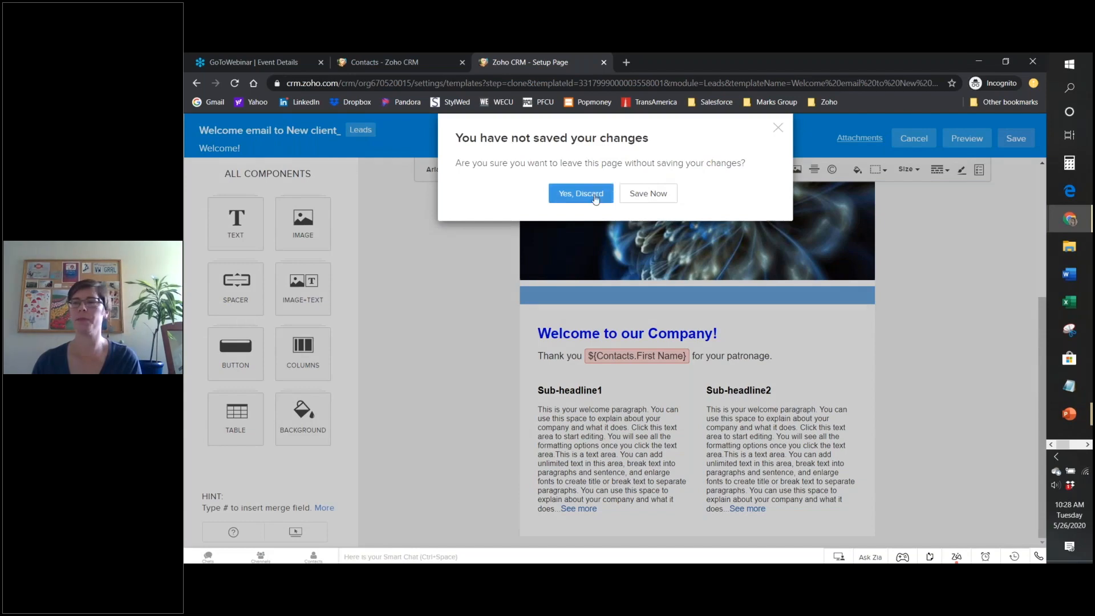
left_click(593, 195)
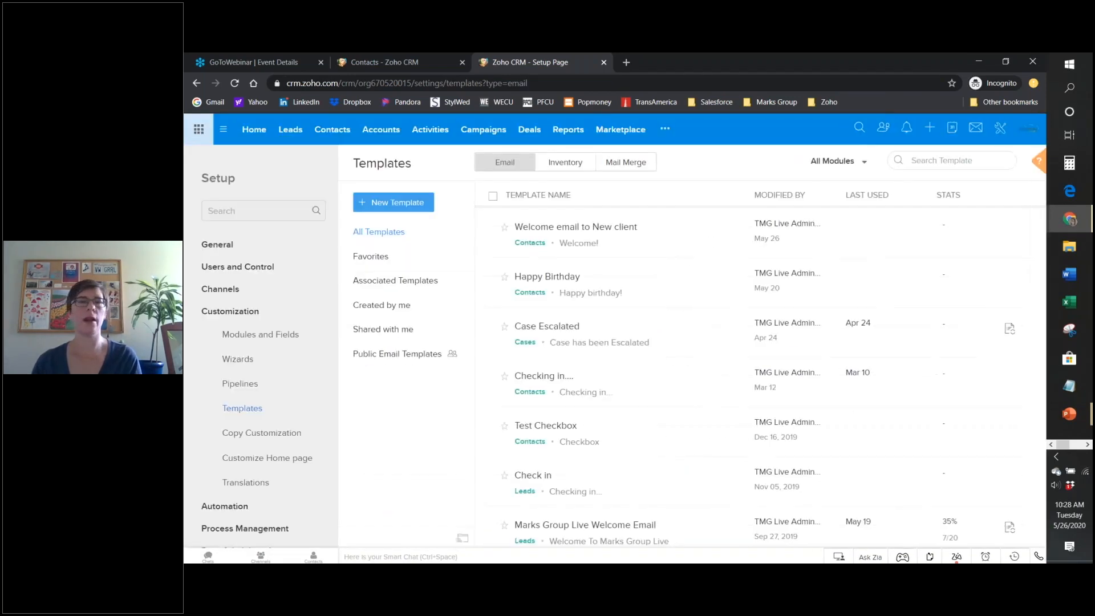
Show the associated templates and examine the open-rate analytics of the Welcome 2.0 template.
left_click(388, 286)
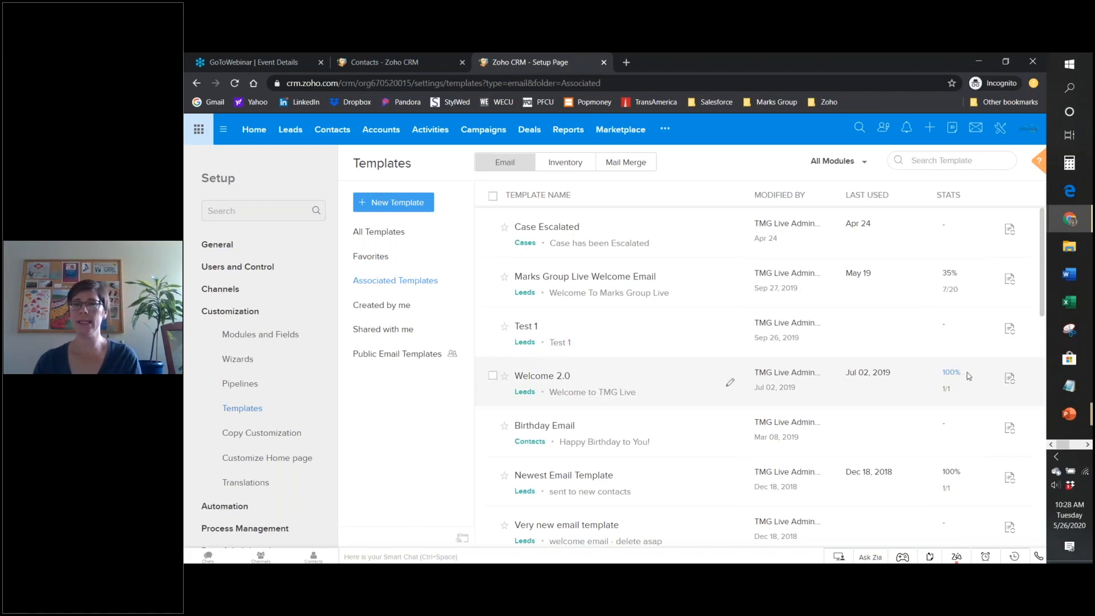
left_click(951, 376)
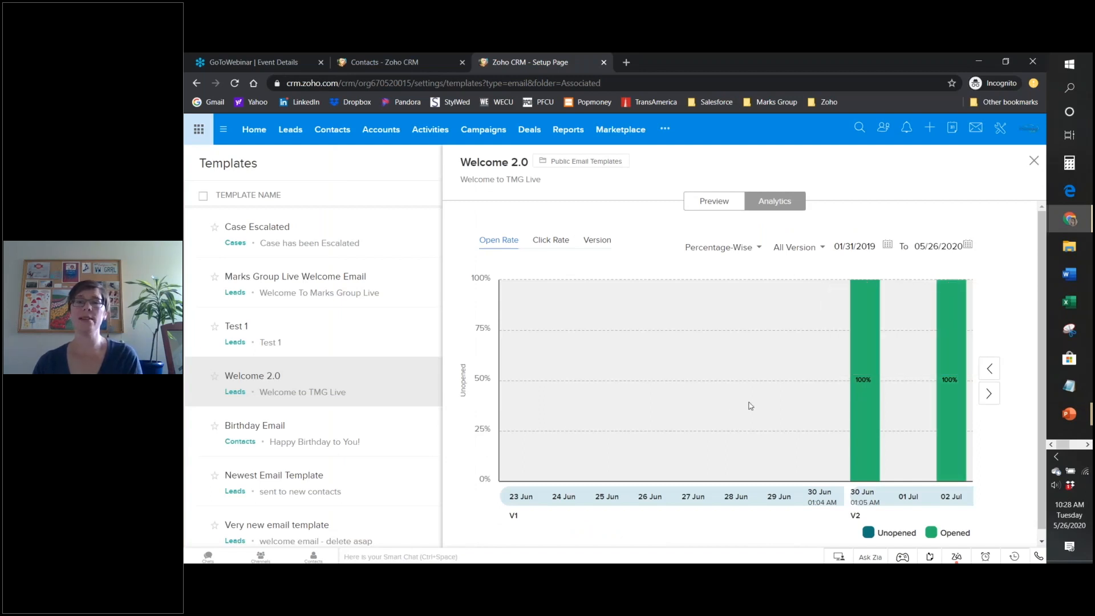
scroll(701, 414, "down", 1)
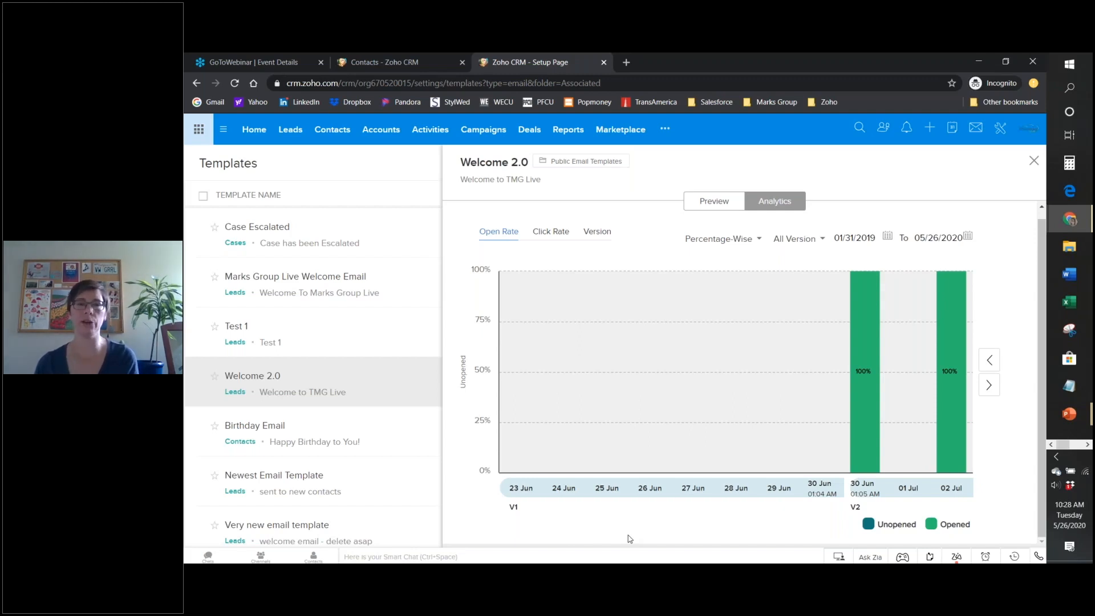
mouse_move(867, 450)
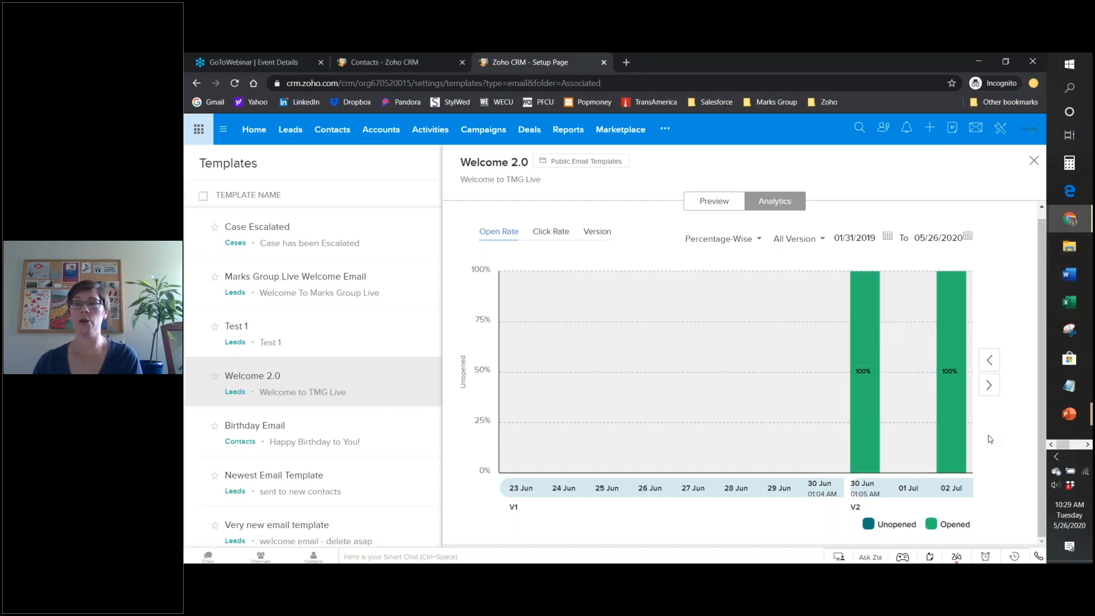
Review the click rate, version history and preview of the Welcome 2.0 template, and return to the associated templates list.
left_click(550, 233)
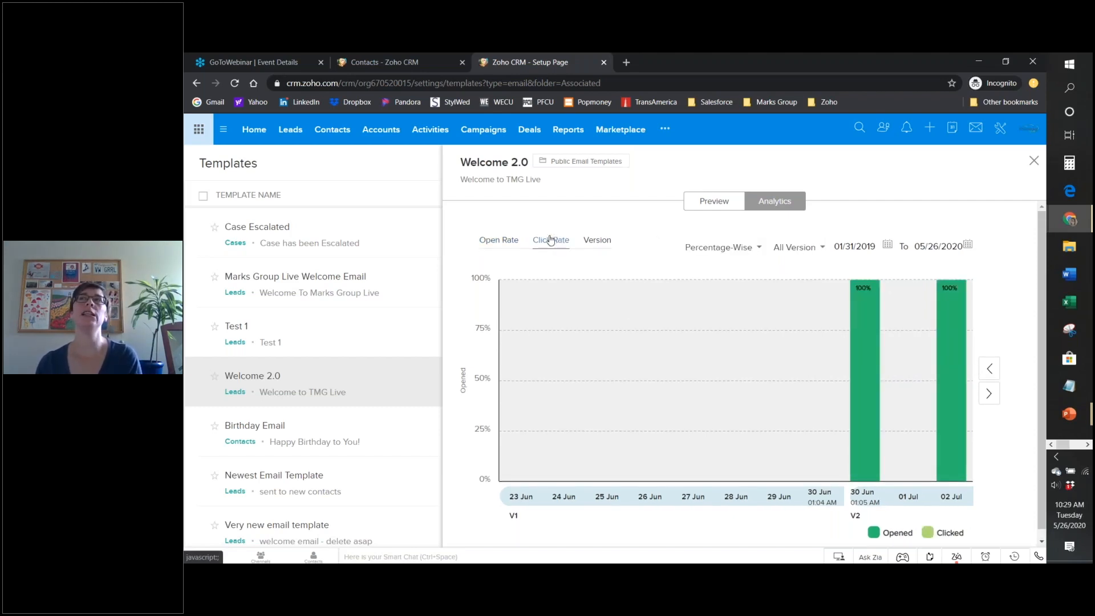
left_click(603, 241)
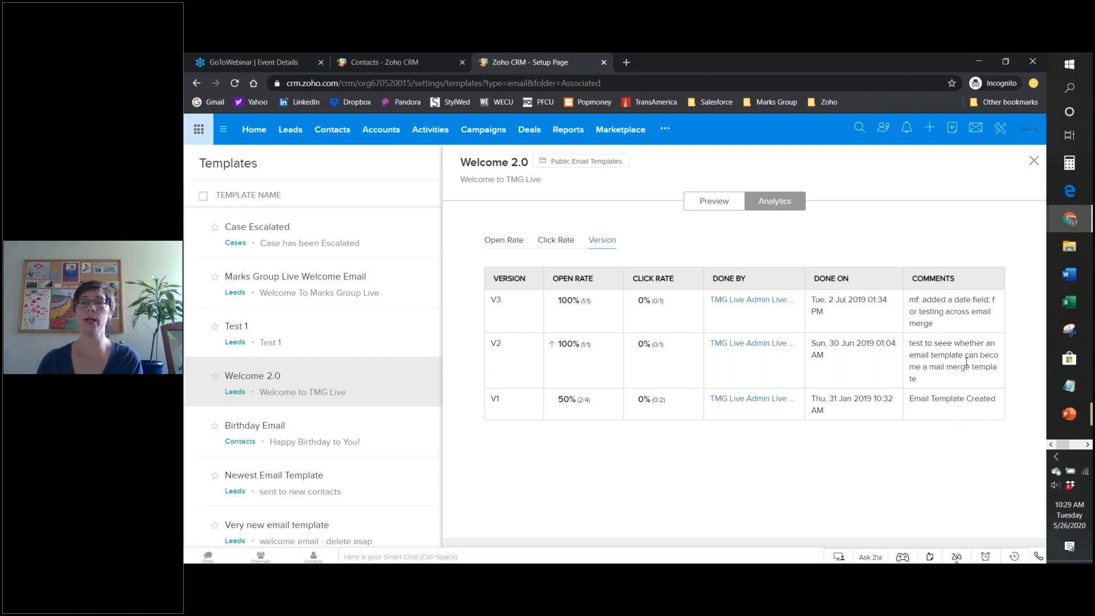
left_click(705, 206)
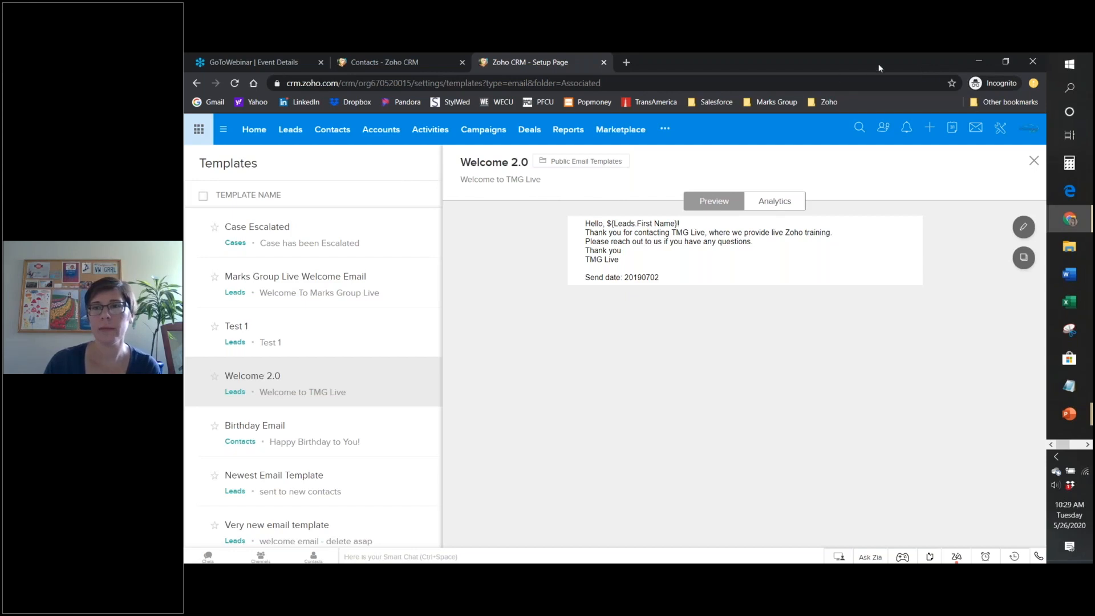
left_click(1038, 89)
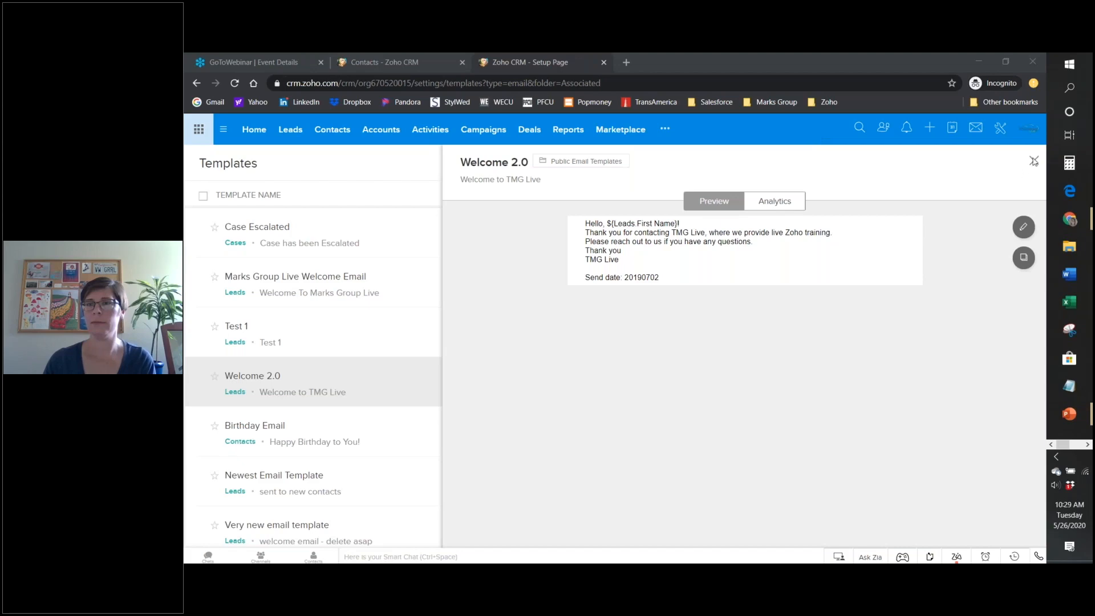
left_click(998, 170)
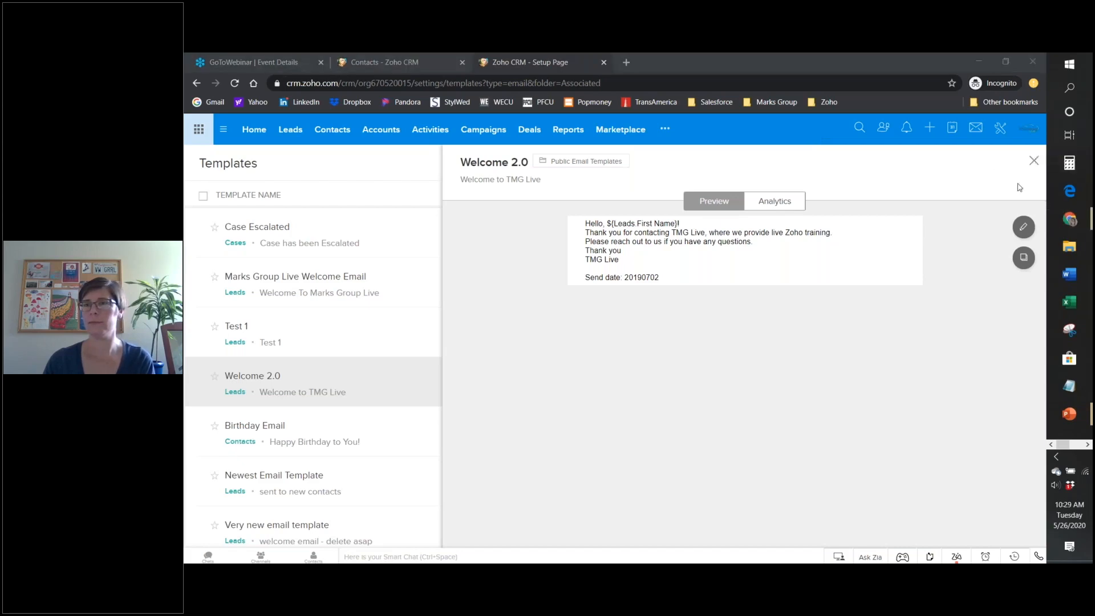
double_click(837, 66)
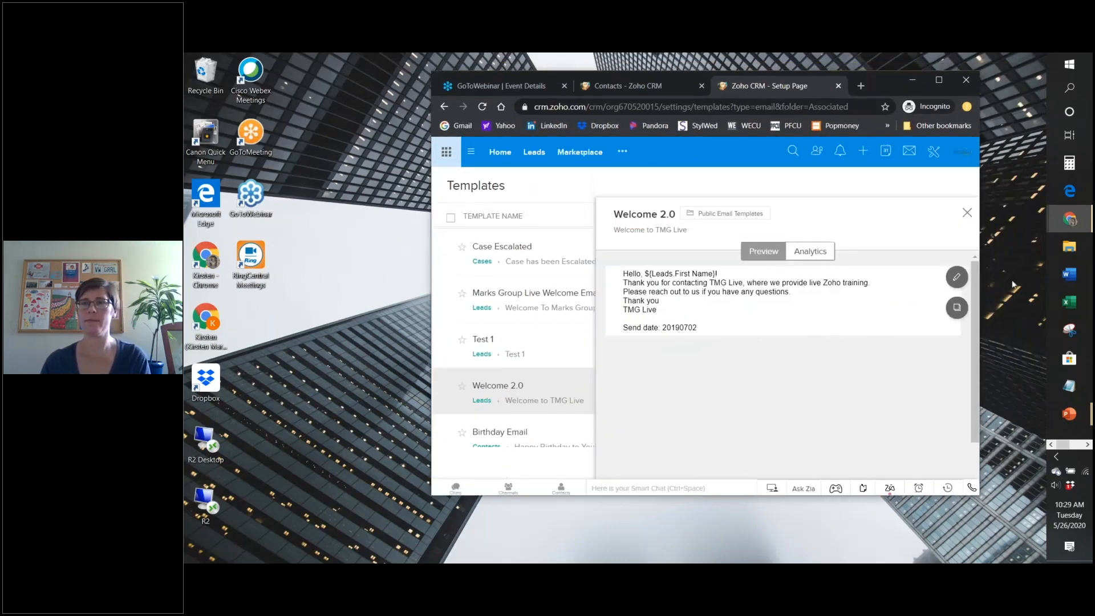
left_click(966, 213)
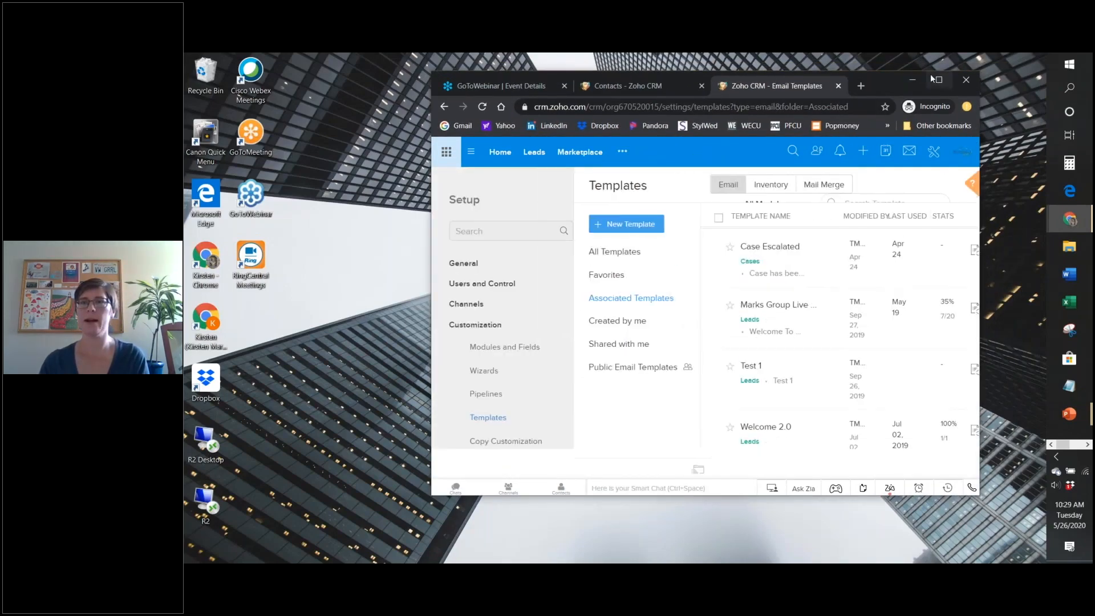
left_click(941, 80)
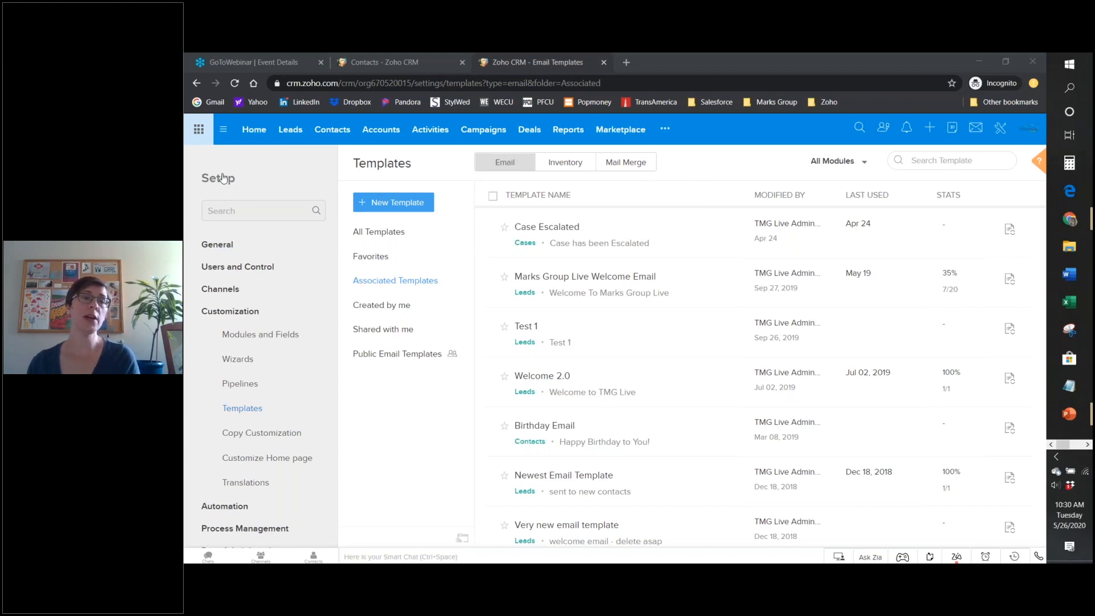
Open the workflow rules in the Automation section of Setup.
scroll(246, 365, "down", 1)
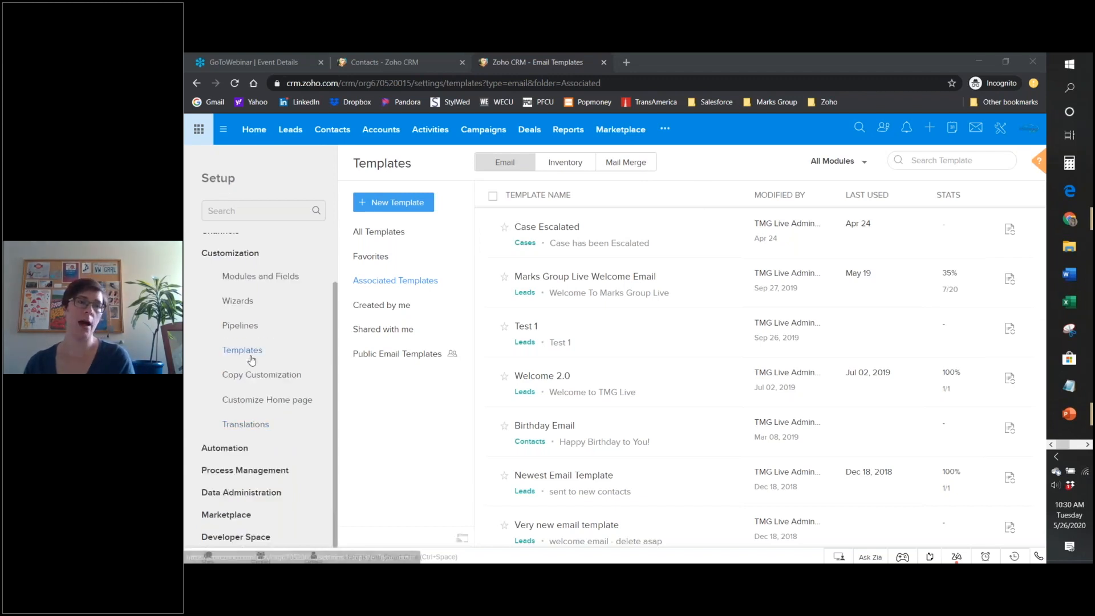
left_click(216, 448)
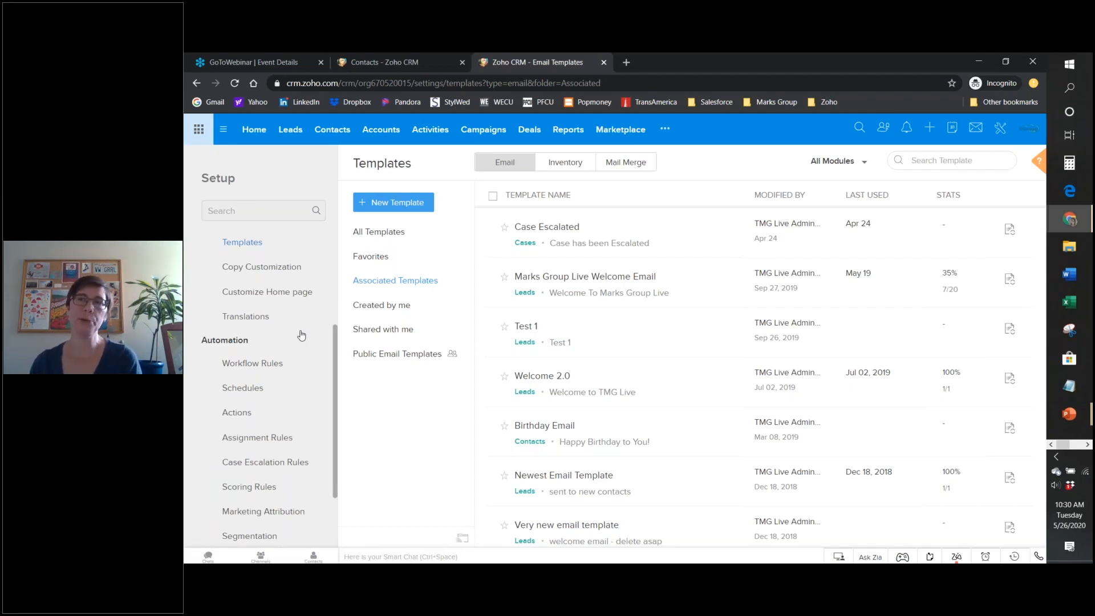
left_click(264, 368)
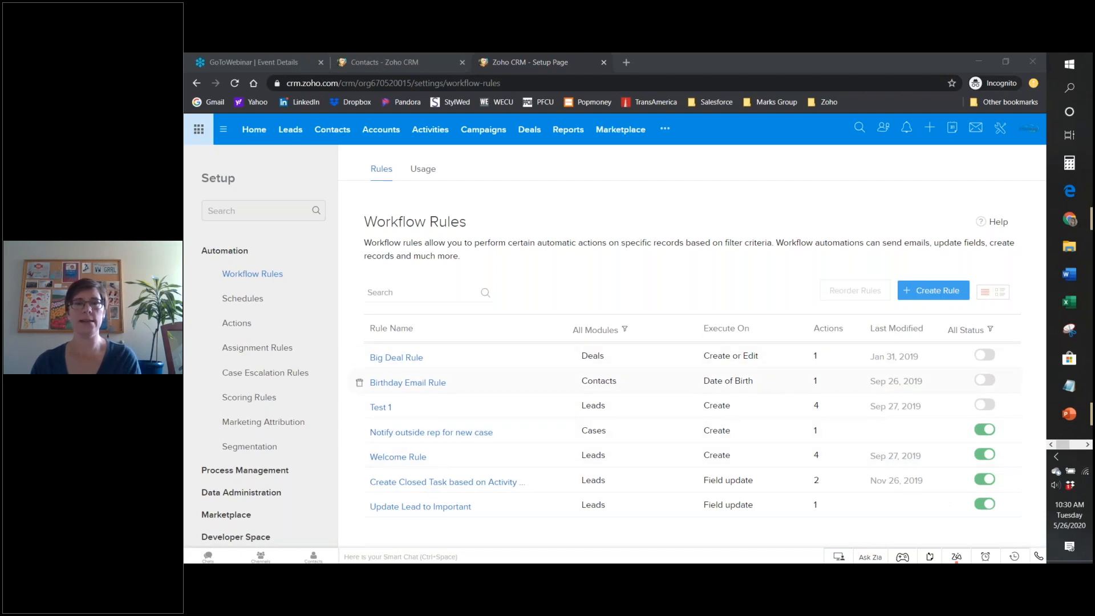
Examine the email notification in the Birthday Email Rule without changing it, and return to the list of workflow rules.
left_click(416, 386)
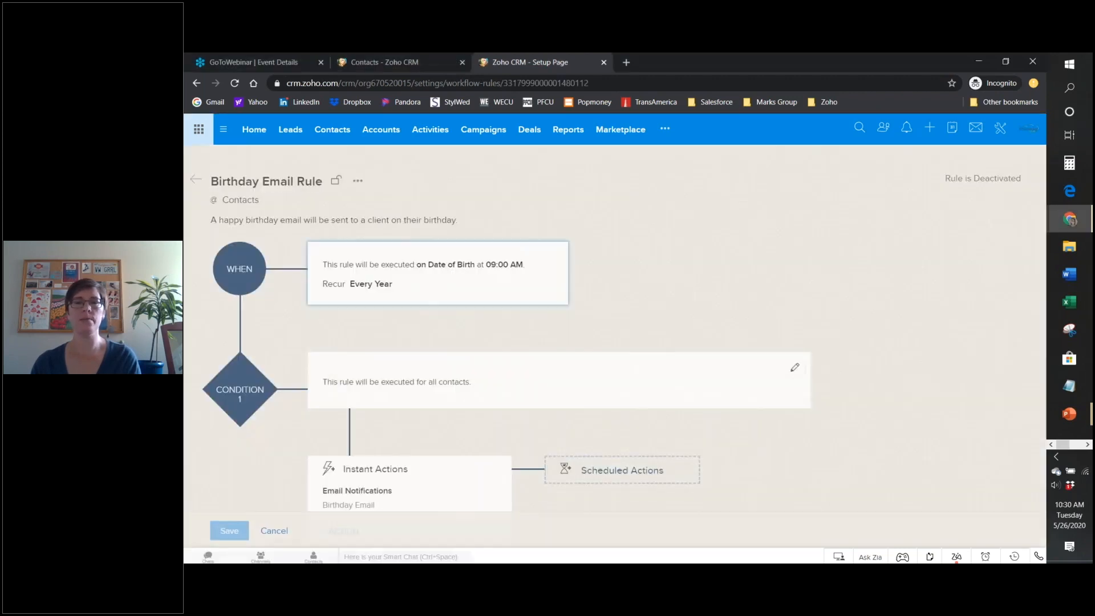
left_click(369, 507)
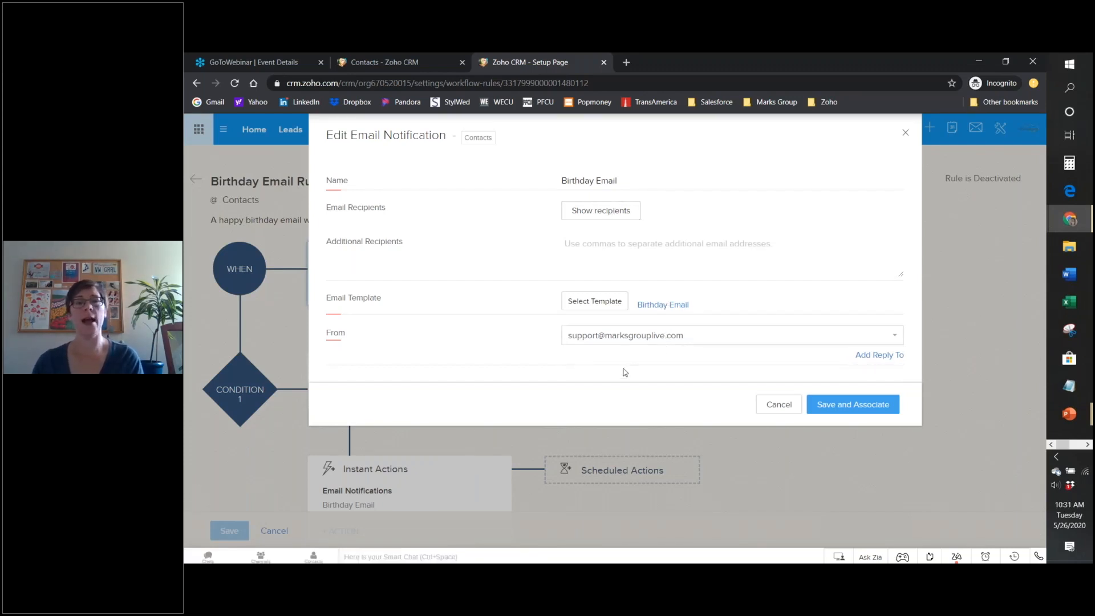
left_click(778, 406)
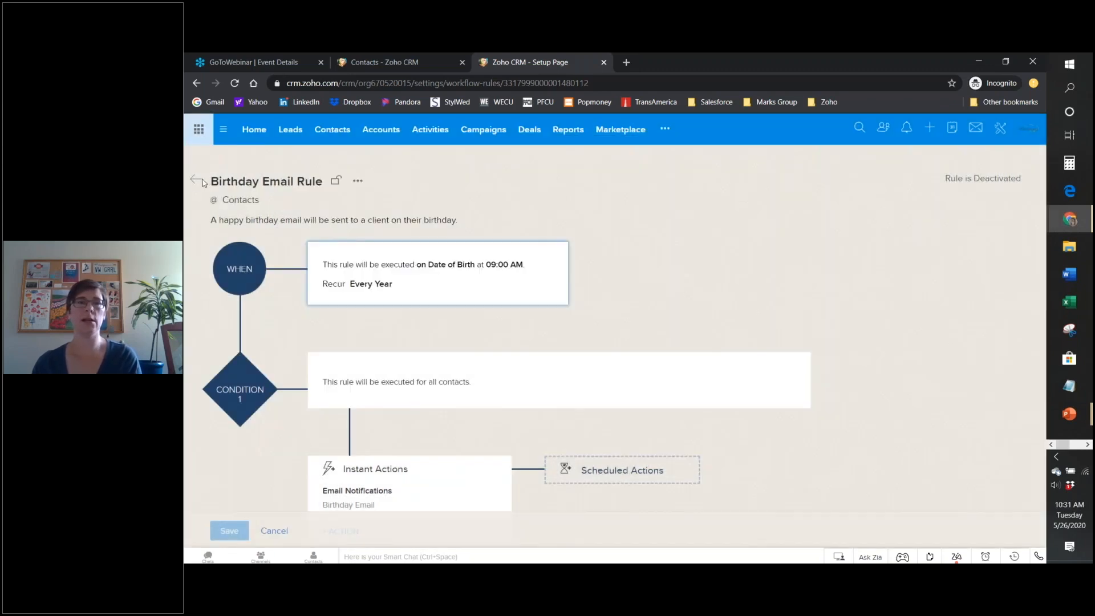
left_click(197, 181)
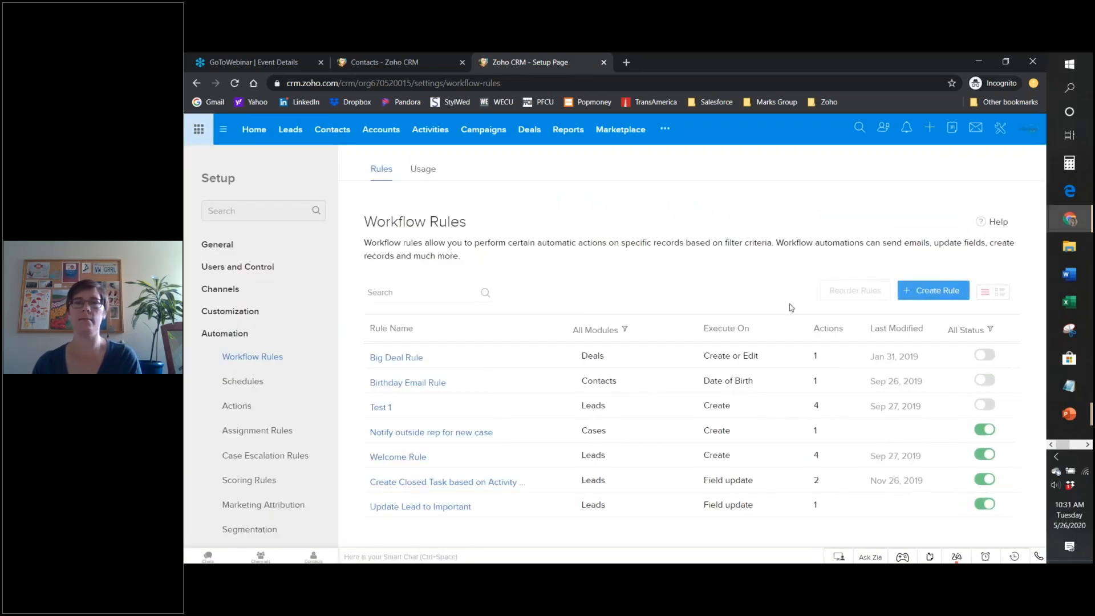
Start a new workflow rule for the Contacts module with the name "Welcome".
left_click(932, 290)
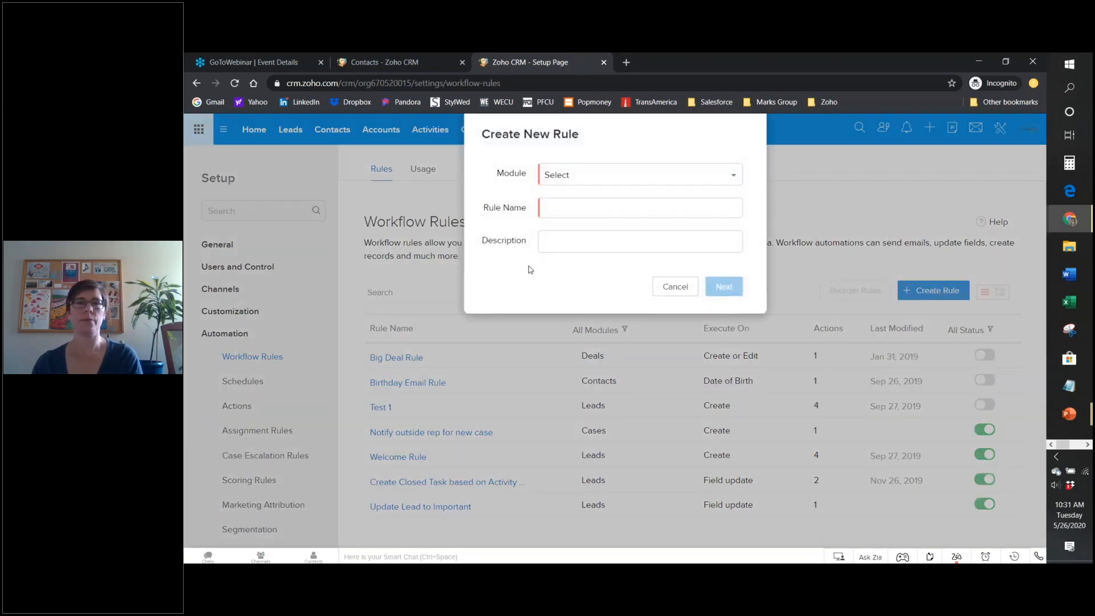
left_click(597, 180)
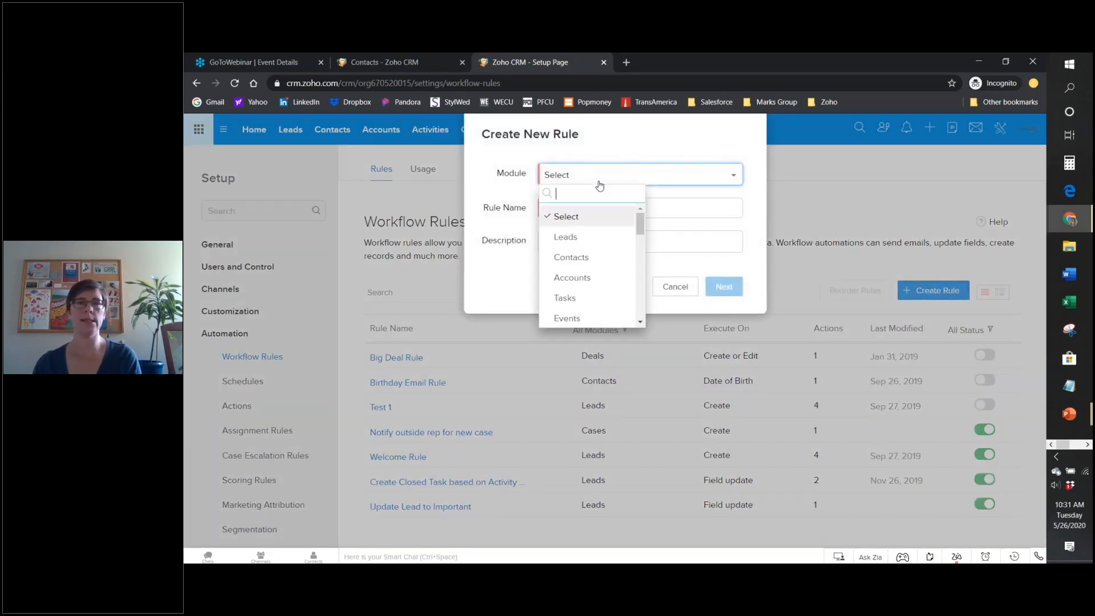
left_click(593, 257)
left_click(567, 206)
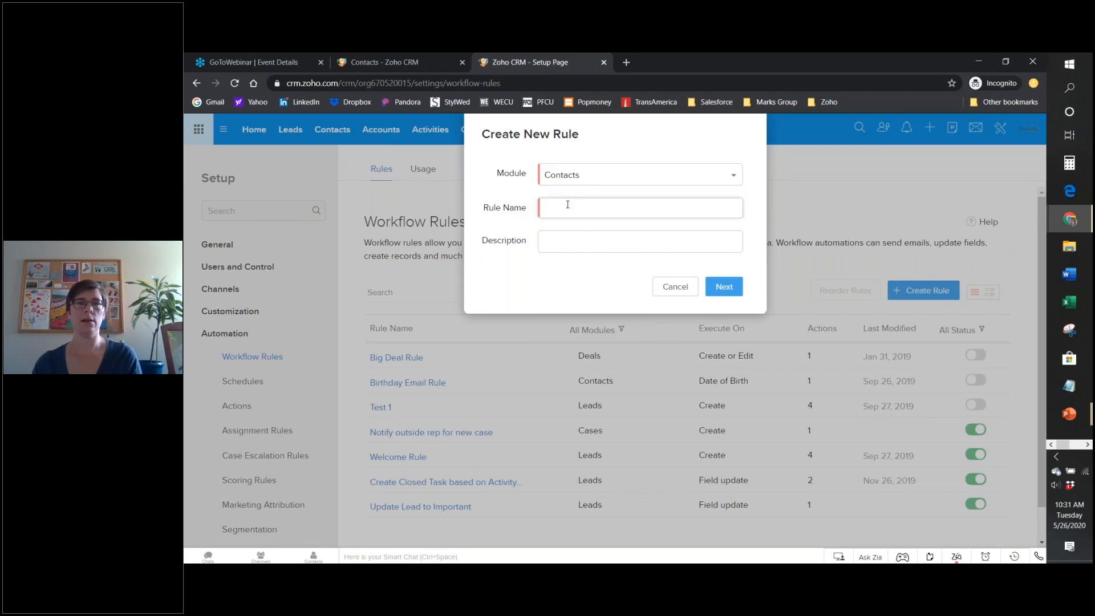
type("Welcome")
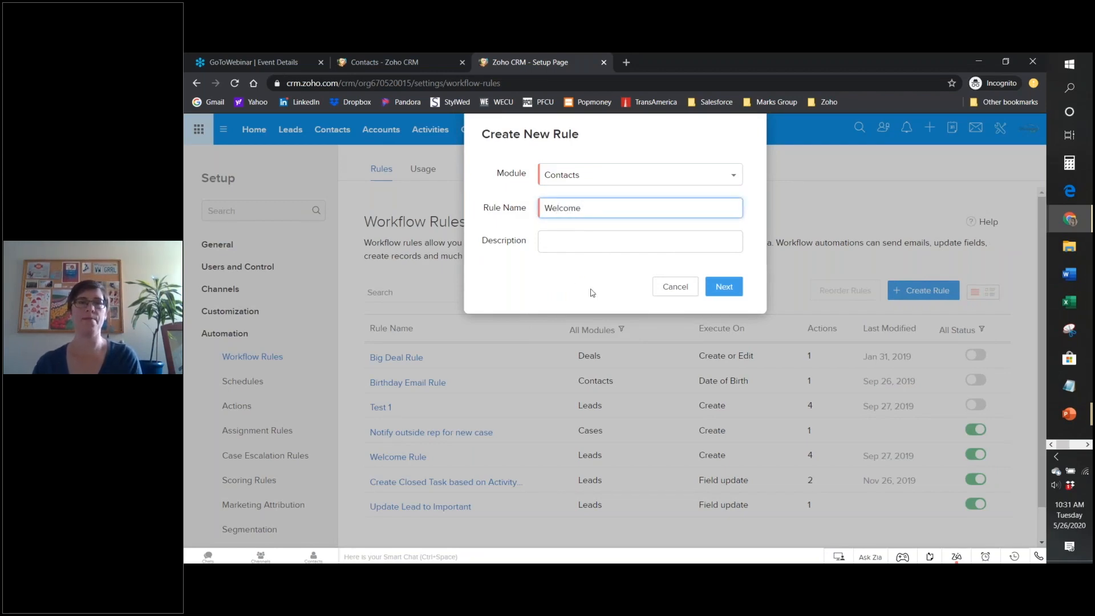
Give the new rule the description "Welcome email to newly acquired contacts" and continue to its trigger settings.
left_click(579, 243)
type("We")
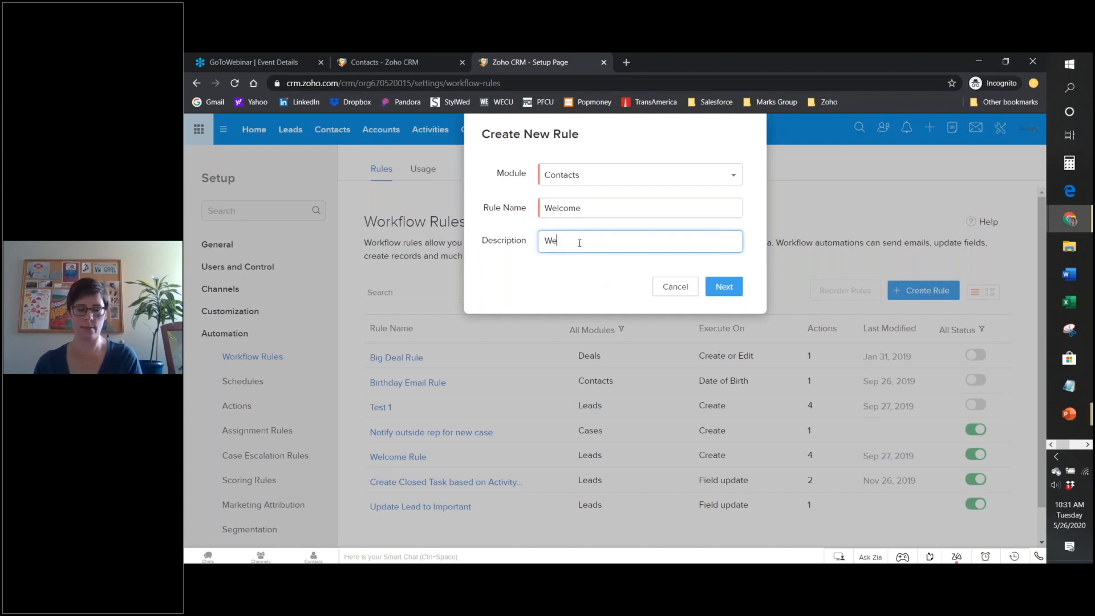
type("lcome email to")
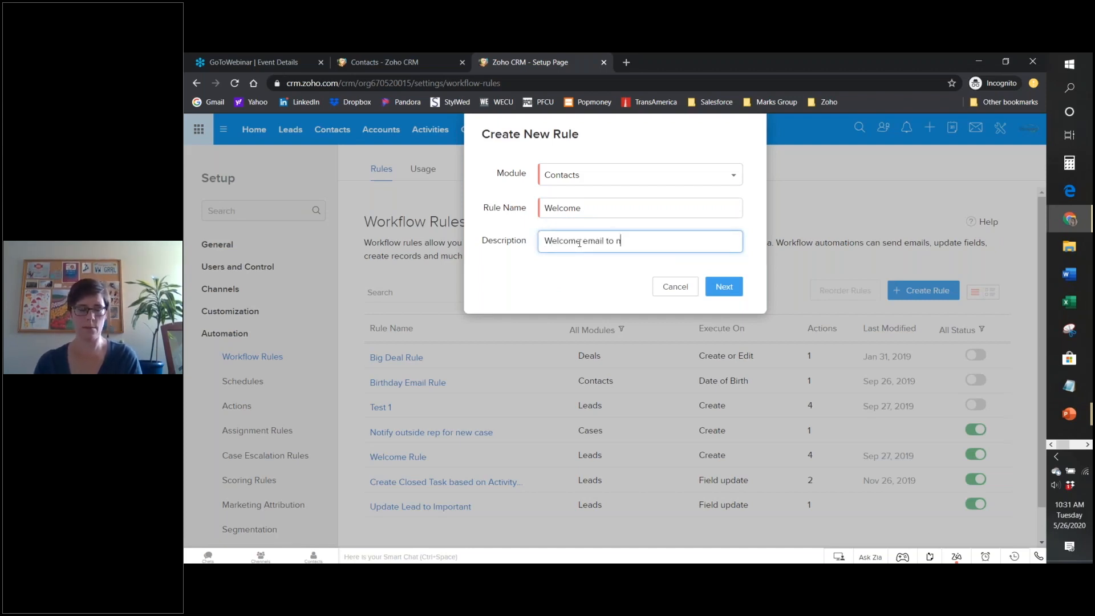
type(" newly ")
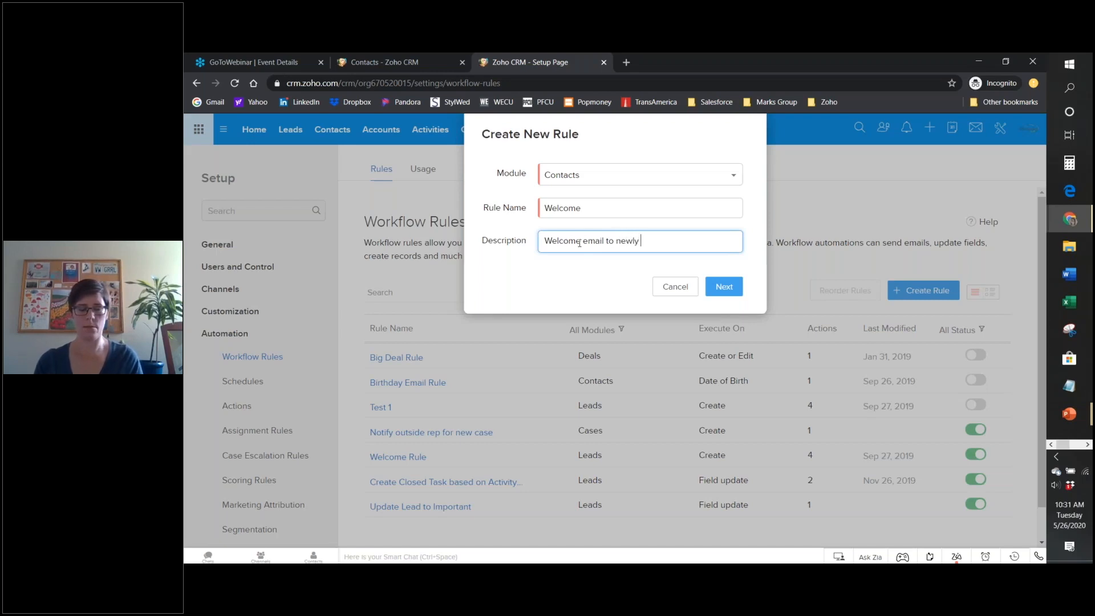
type("aqui")
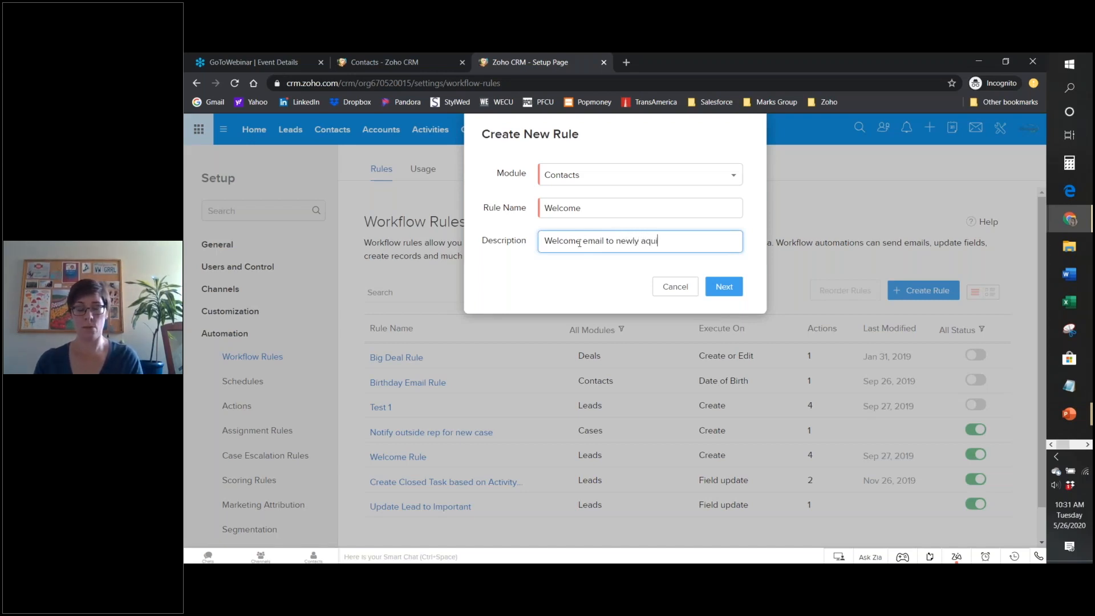
type("red contac")
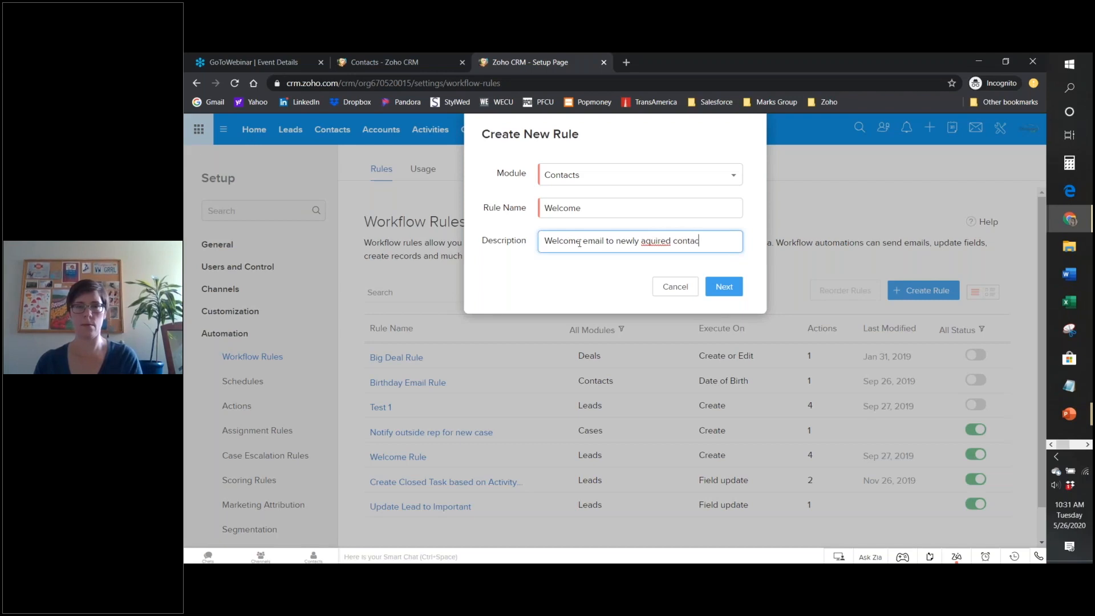
type("ts")
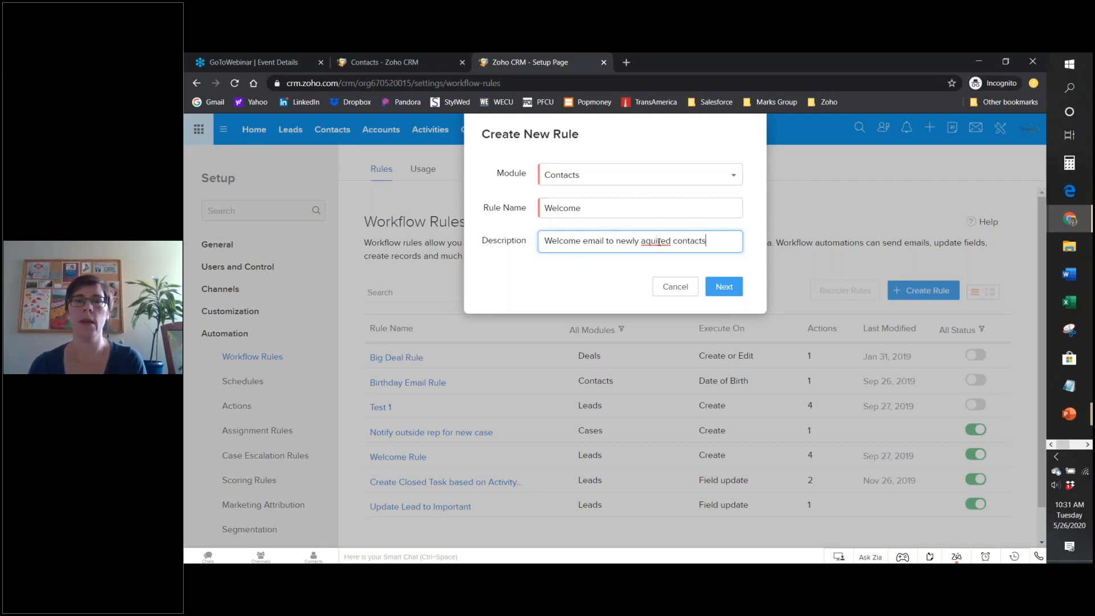
right_click(658, 241)
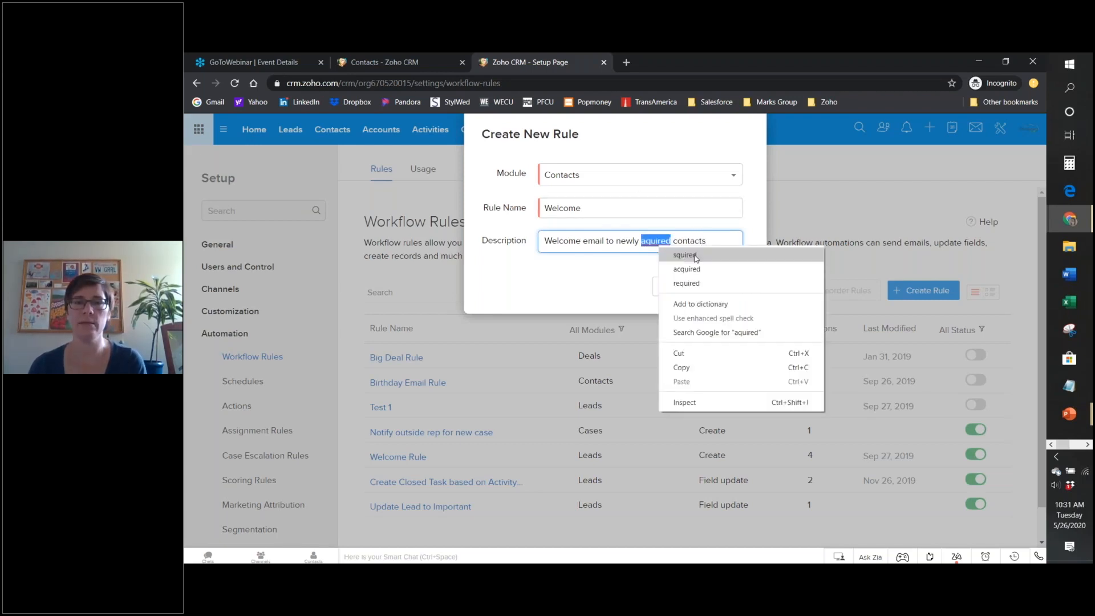
left_click(693, 275)
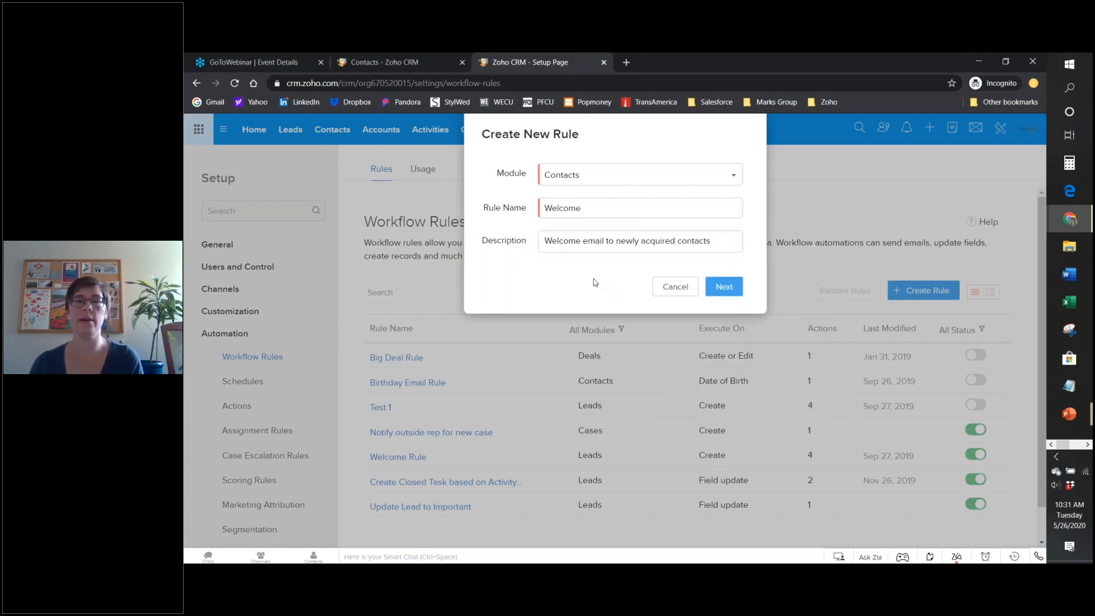
left_click(724, 287)
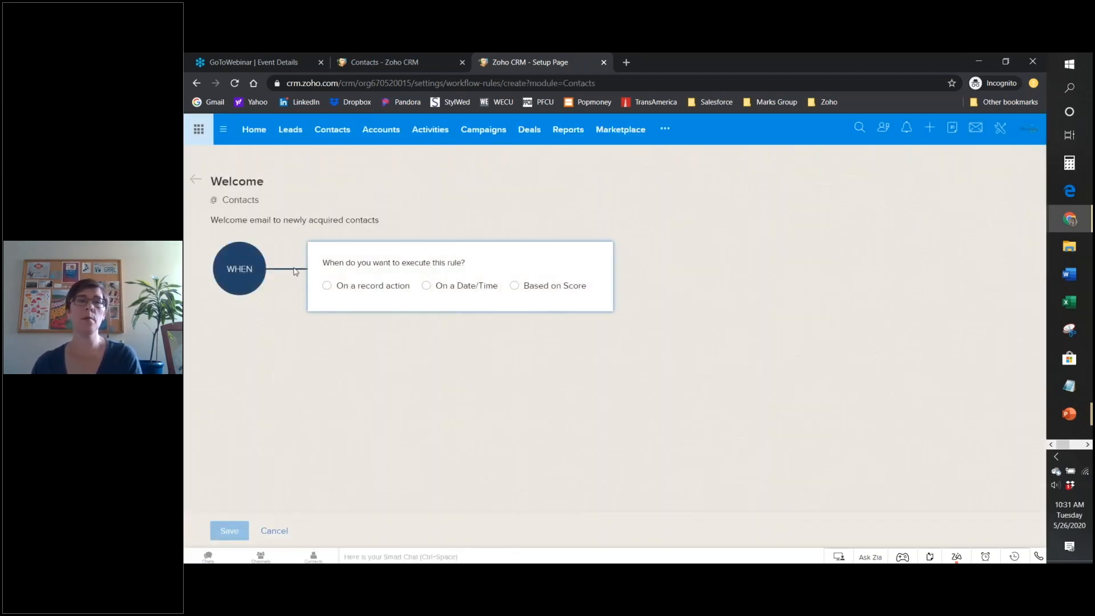
Execute the rule on the Create record action and apply it to All Contacts.
left_click(328, 285)
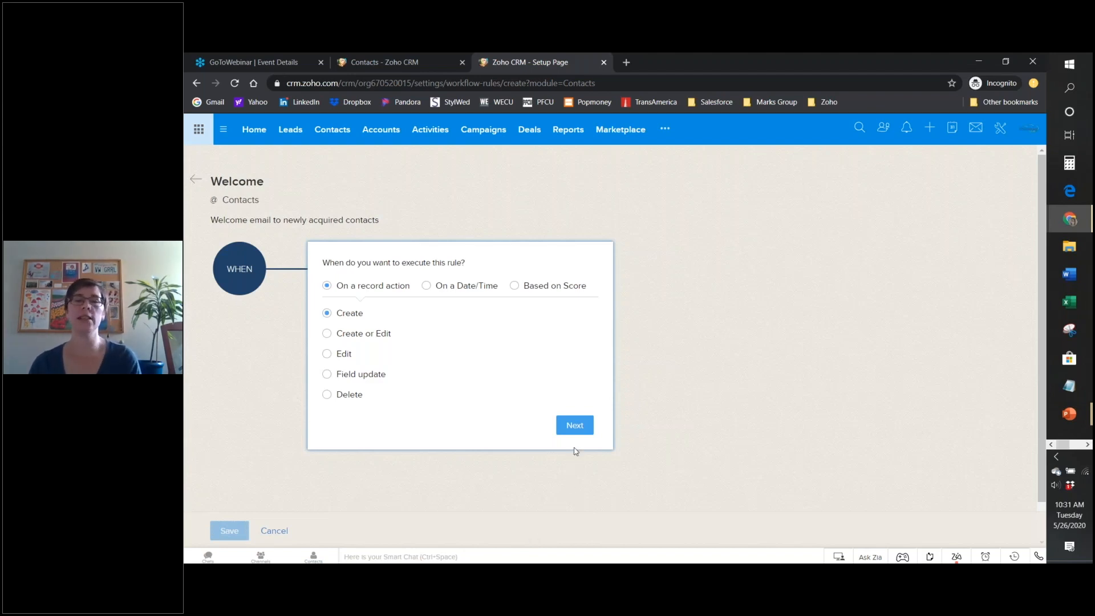
left_click(582, 425)
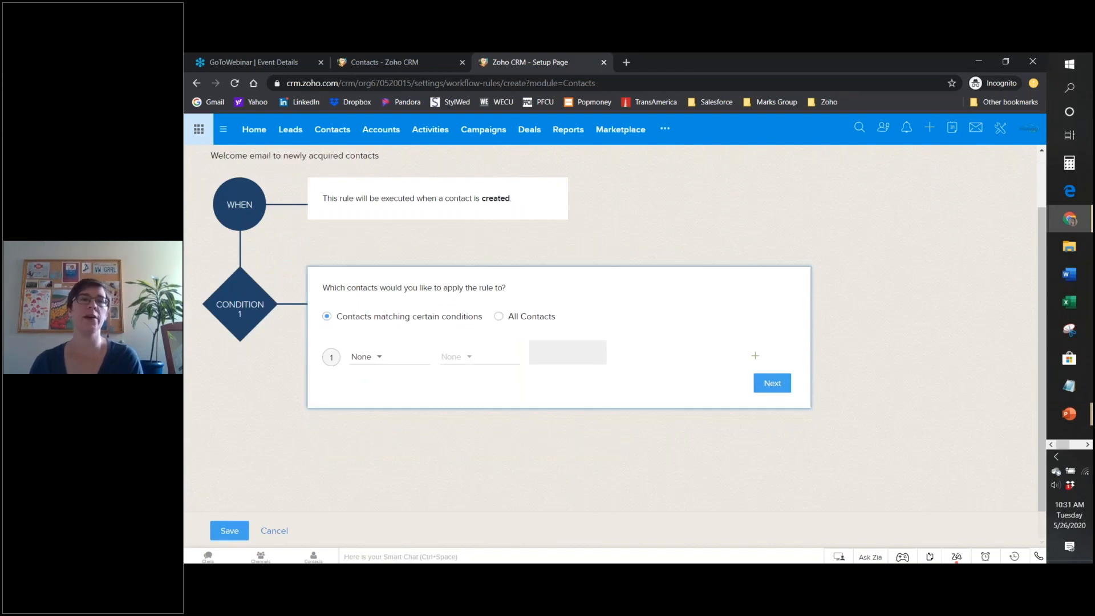
left_click(498, 317)
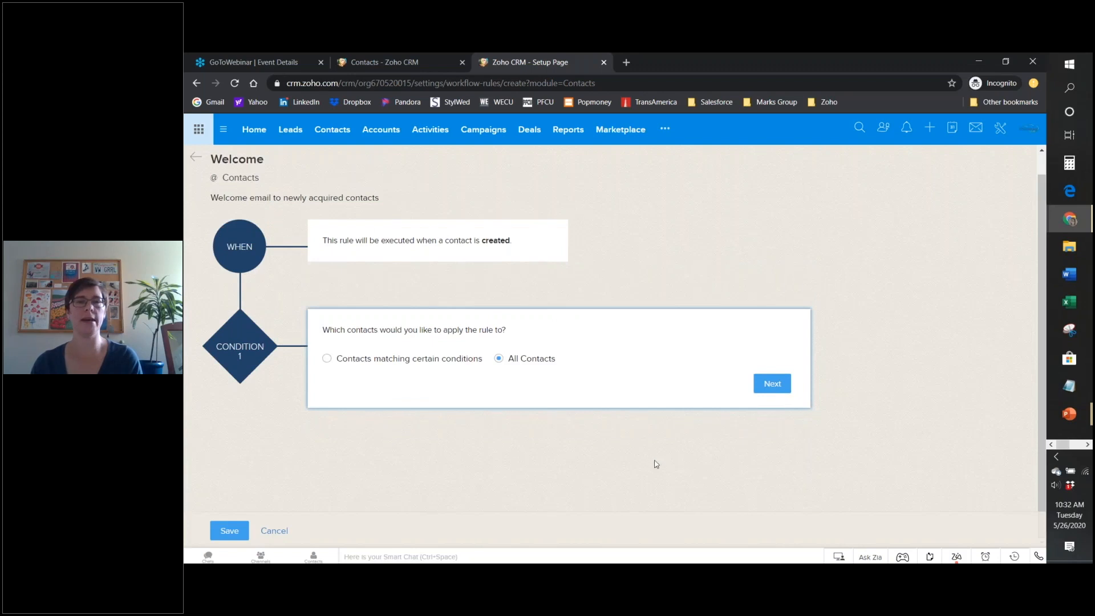
Create a new email notification as an instant action of the rule, with the contact's Email field as its recipient.
left_click(775, 383)
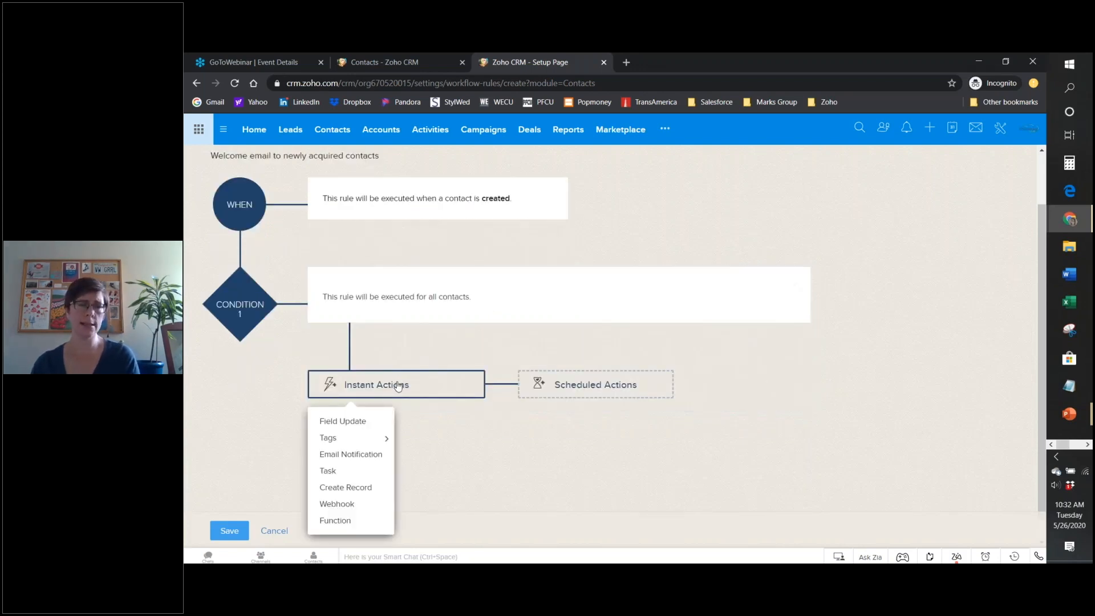
left_click(350, 454)
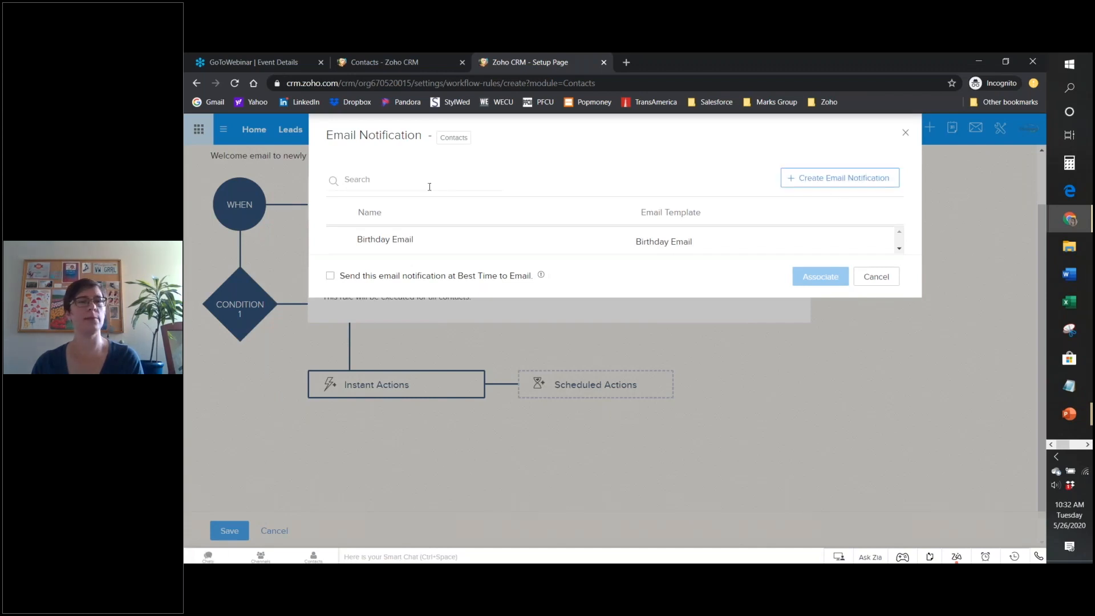
left_click(816, 182)
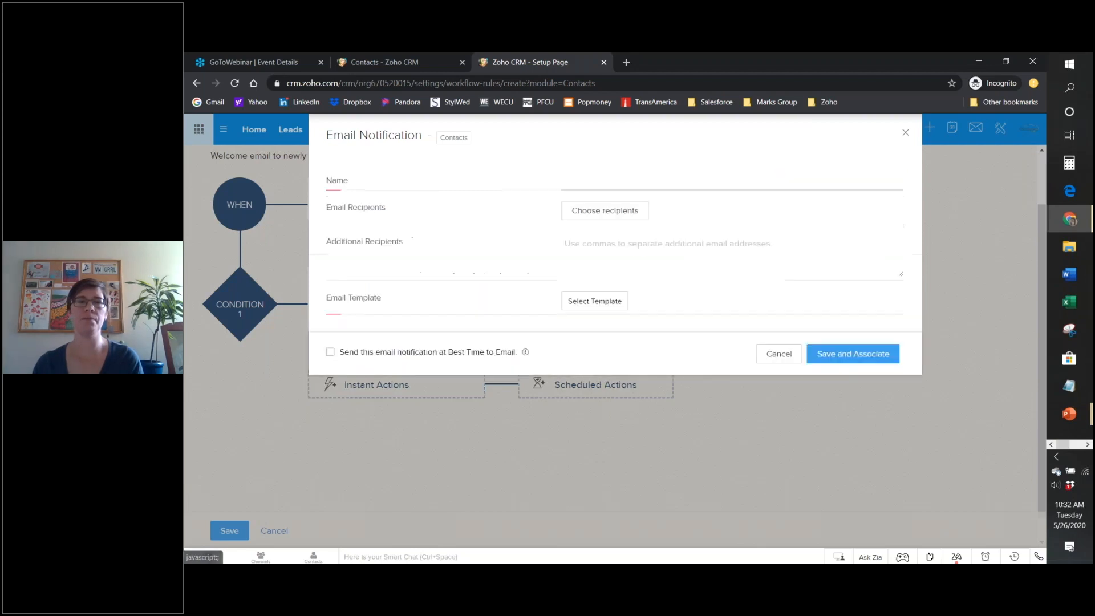
left_click(609, 219)
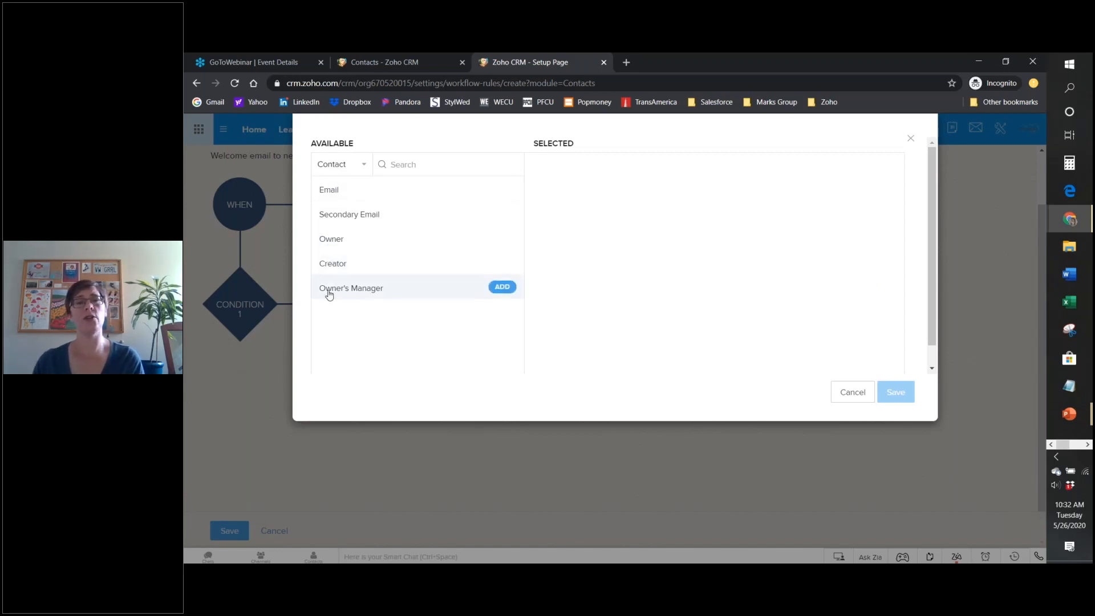
left_click(332, 193)
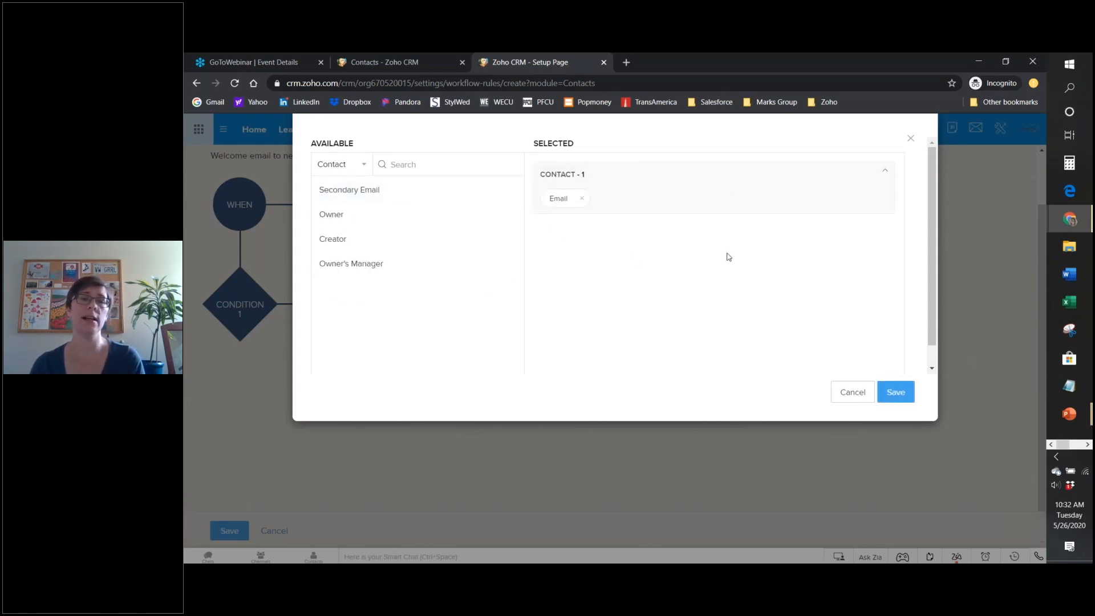
left_click(896, 395)
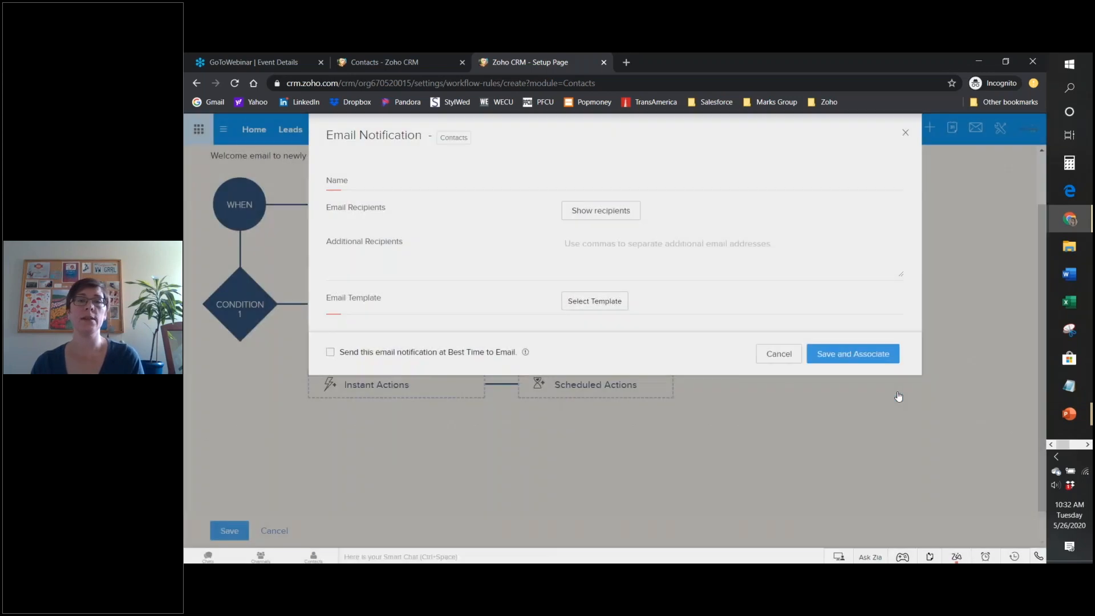
Name the notification "Contact email" and assign it the "Welcome email to New client" template.
left_click(583, 185)
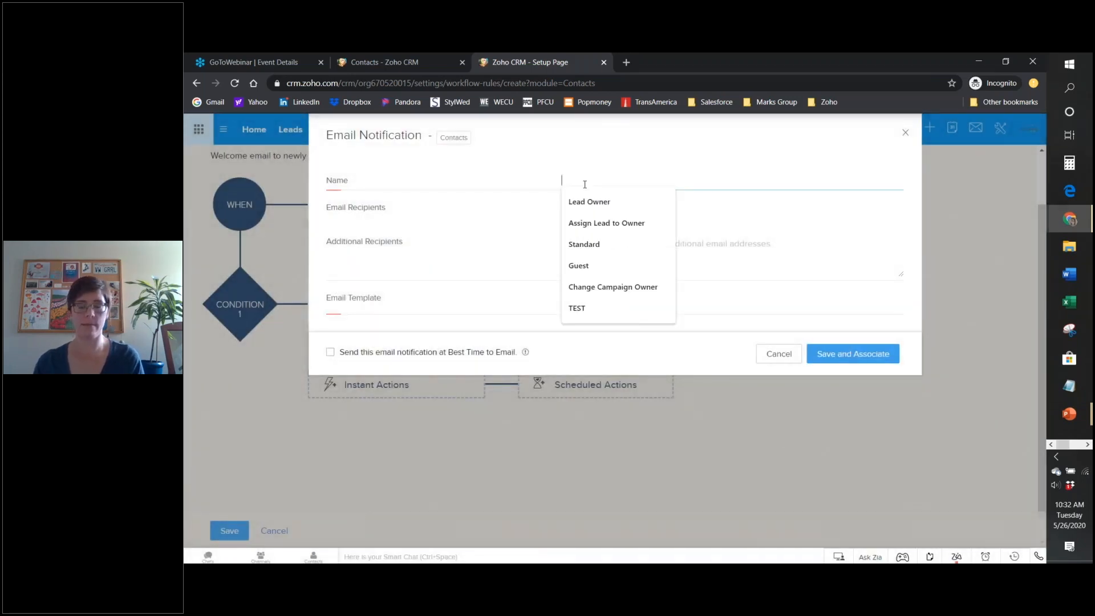
type("Contact")
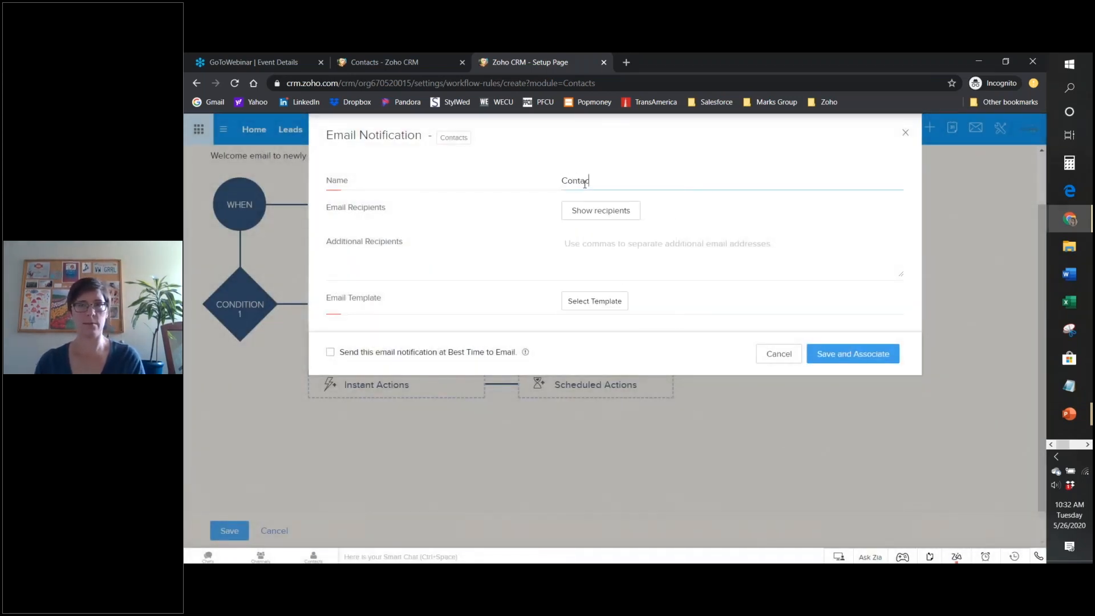
type(" email")
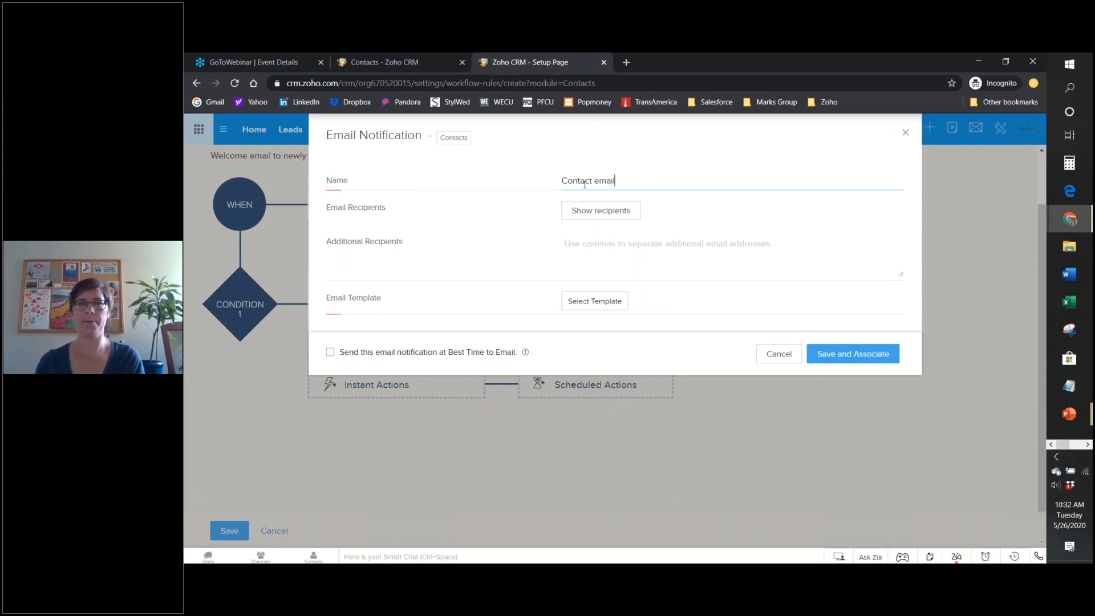
left_click(618, 304)
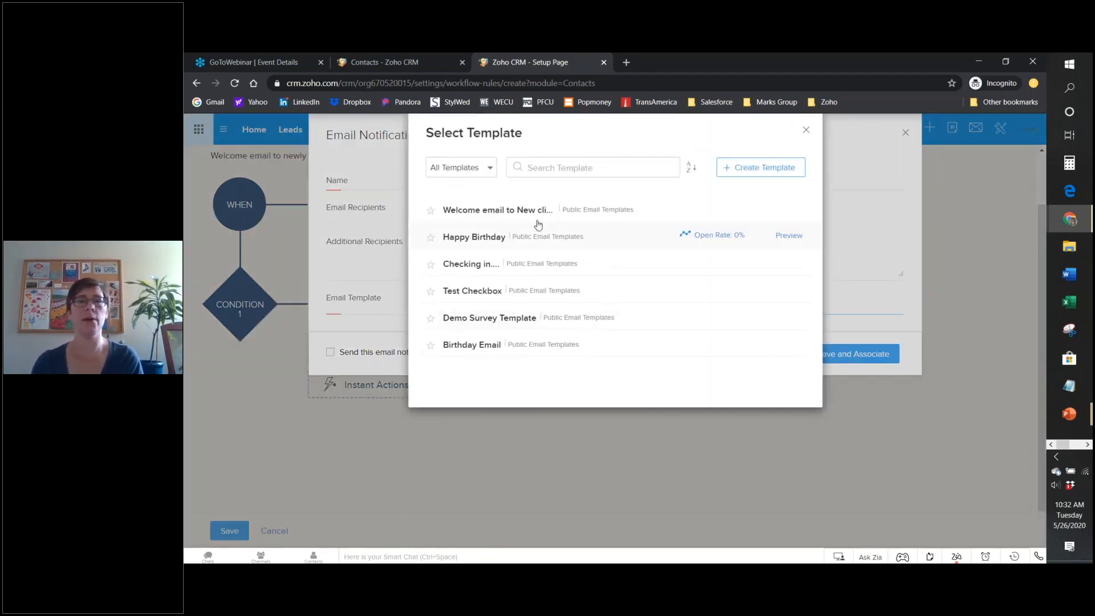
left_click(508, 214)
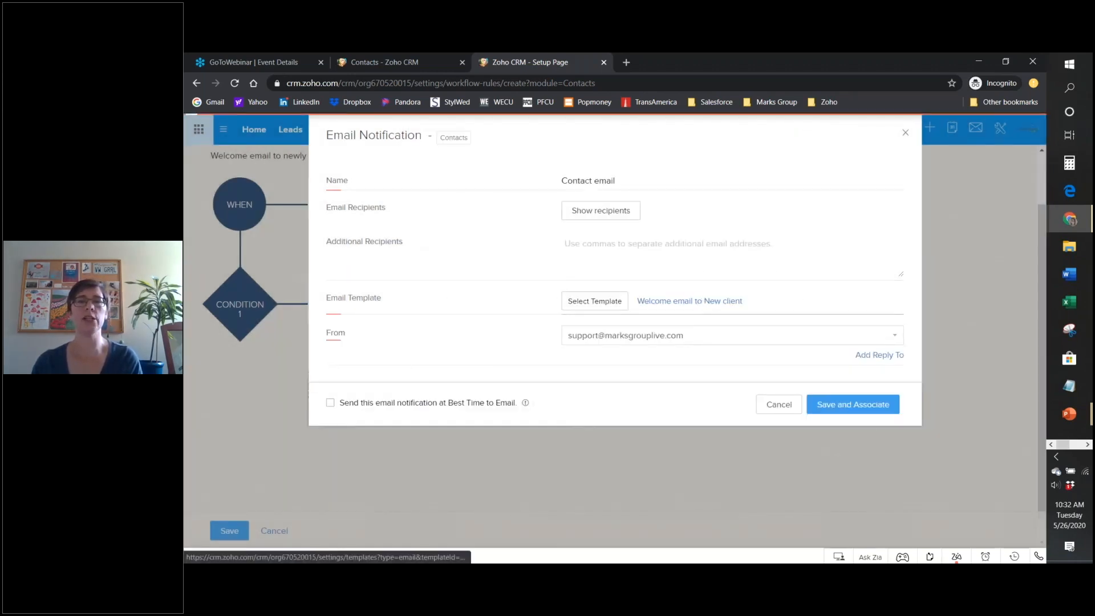
Preview the assigned welcome template and look through the available templates without changing the selection.
left_click(702, 302)
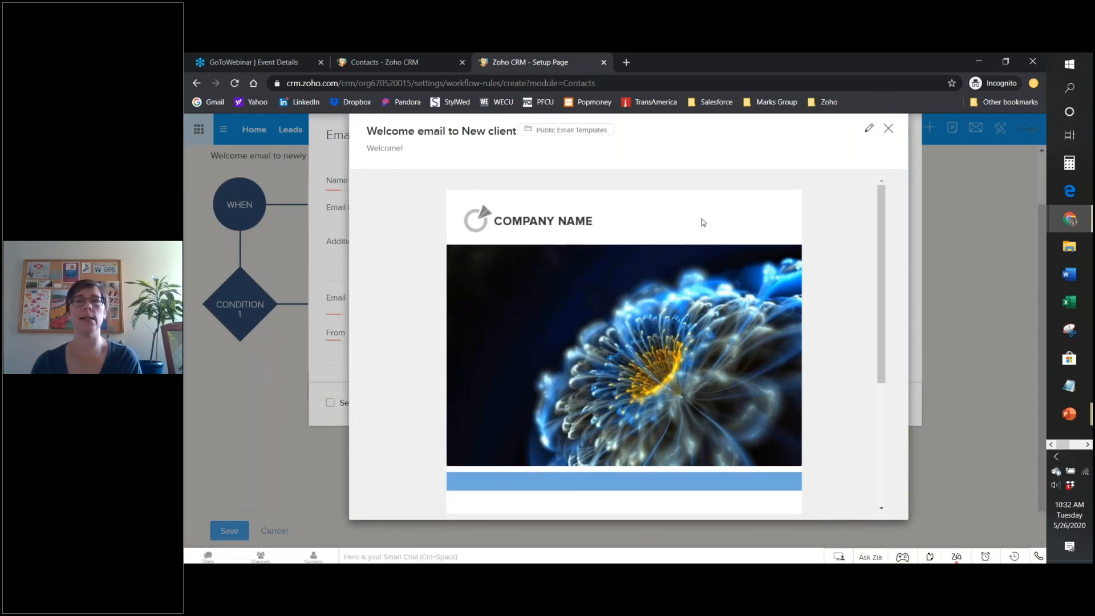
scroll(643, 259, "down", 4)
scroll(680, 286, "up", 4)
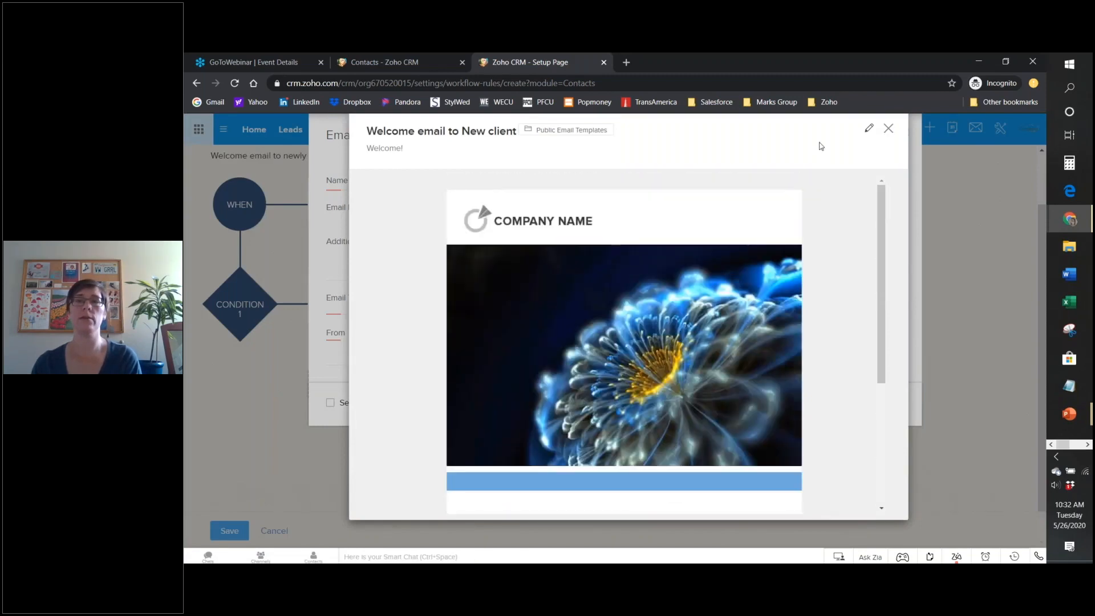
left_click(887, 128)
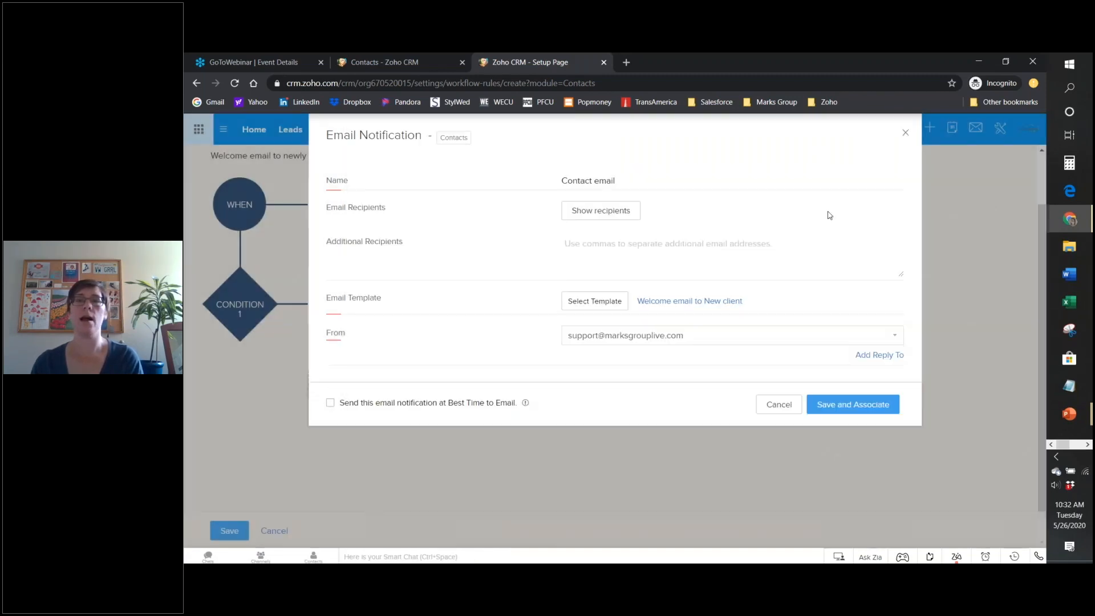
left_click(597, 303)
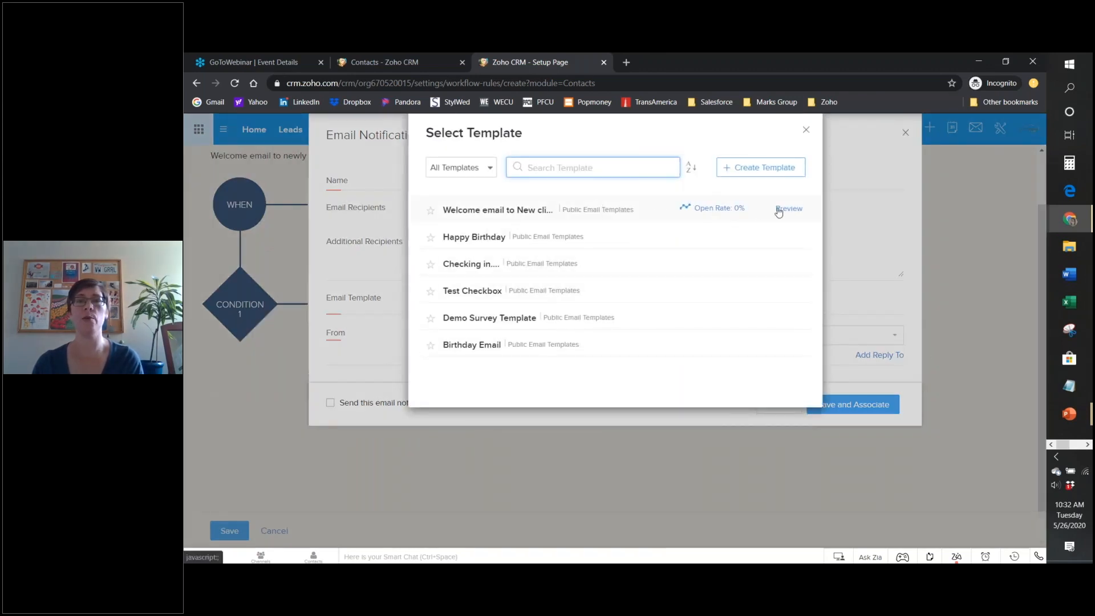
left_click(805, 131)
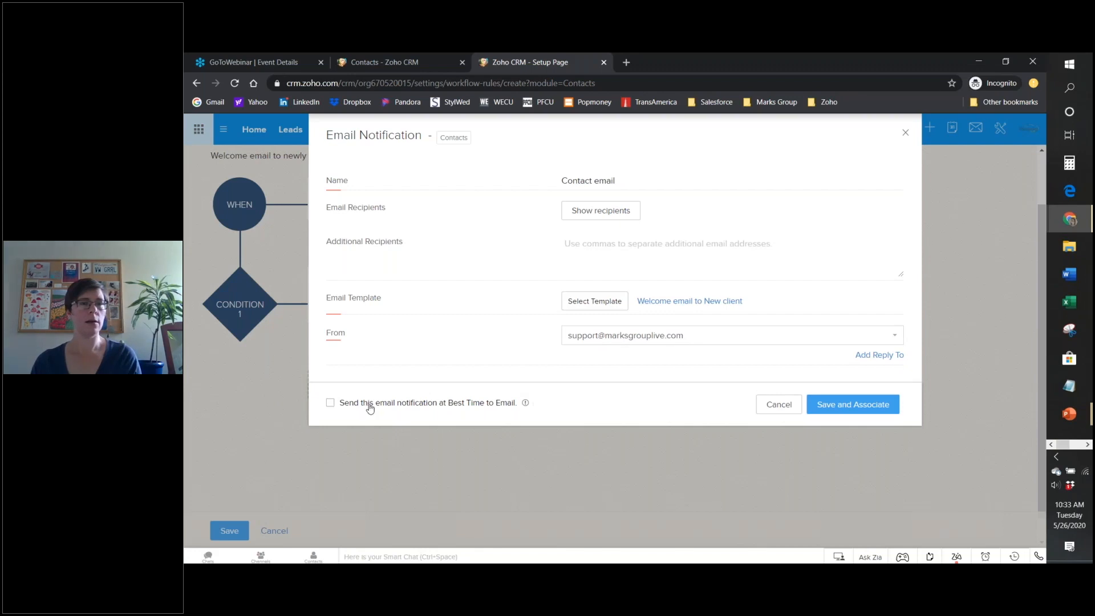
Save the email notification, associate it with the rule, and save the Welcome workflow rule.
left_click(838, 406)
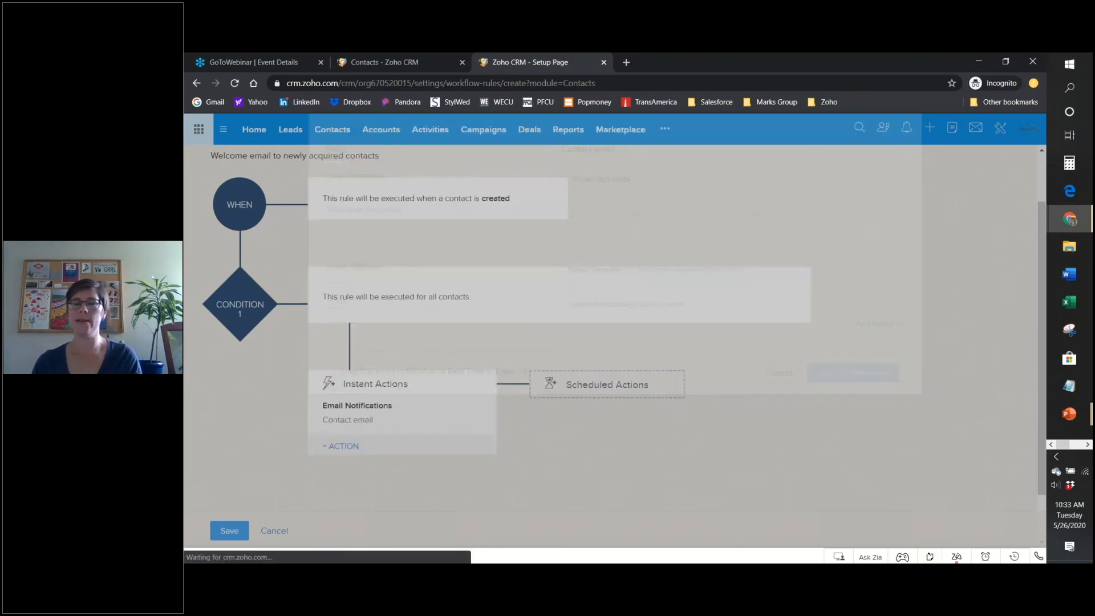
scroll(850, 409, "down", 1)
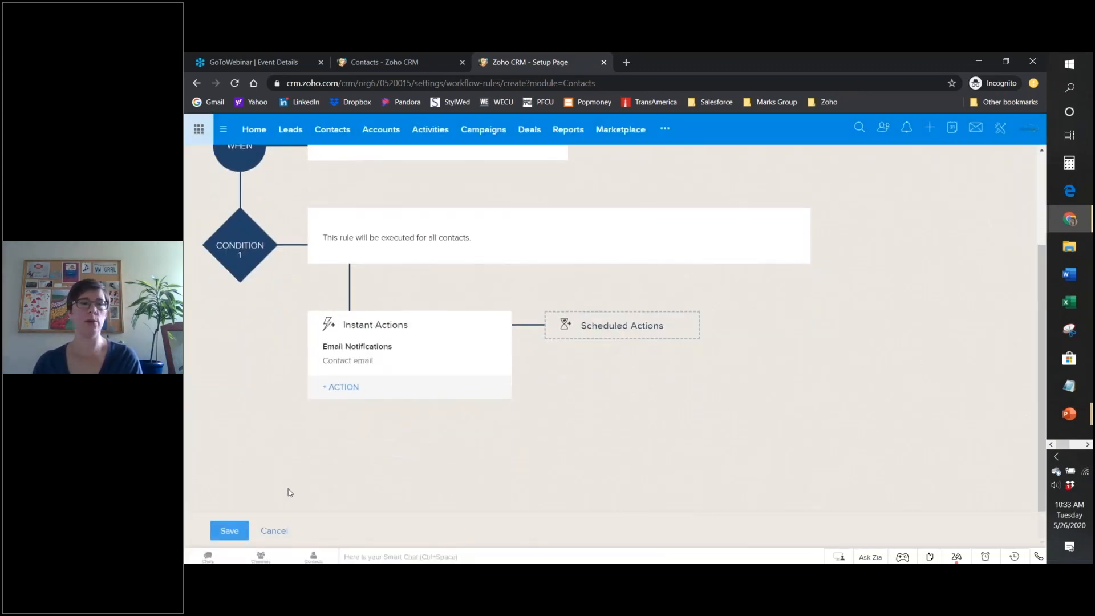
scroll(289, 491, "up", 2)
left_click(234, 536)
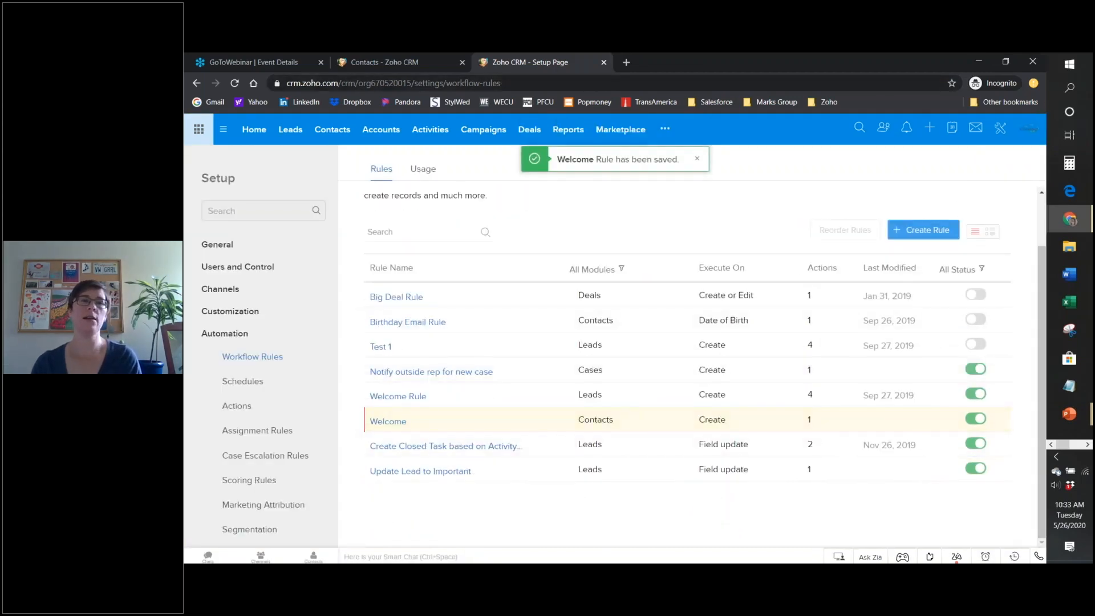
Switch to the browser page with the Contacts module and reload its list with no contacts selected.
left_click(395, 68)
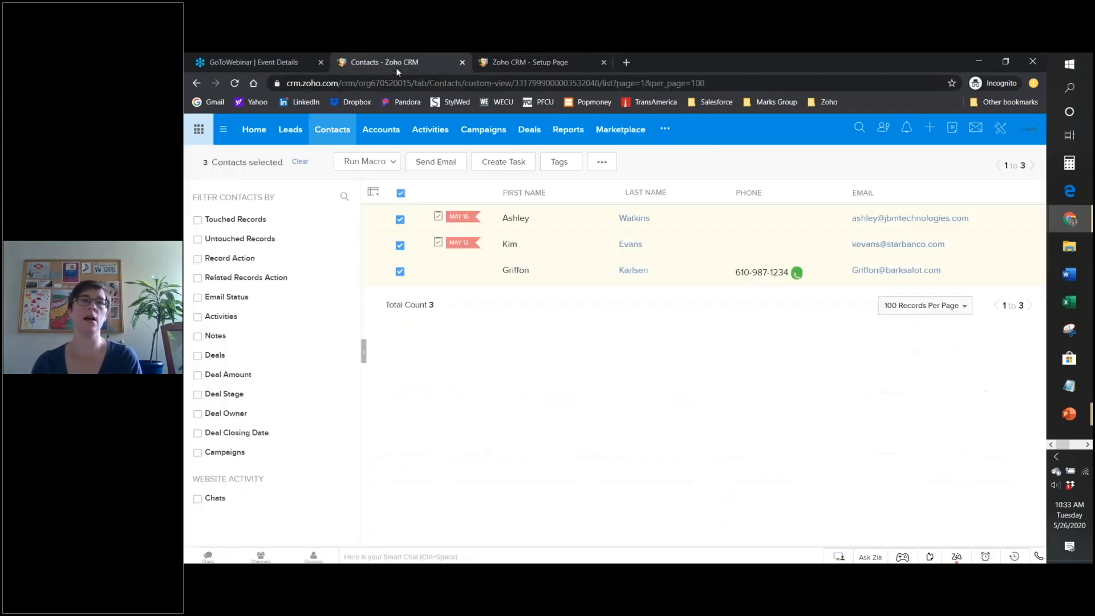
left_click(338, 135)
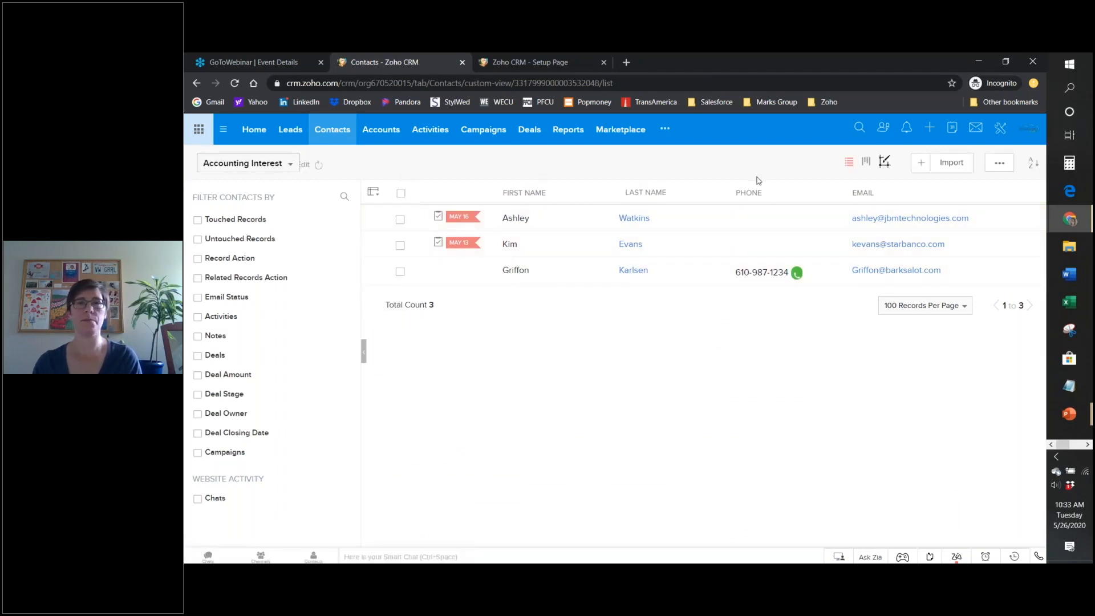
left_click(920, 163)
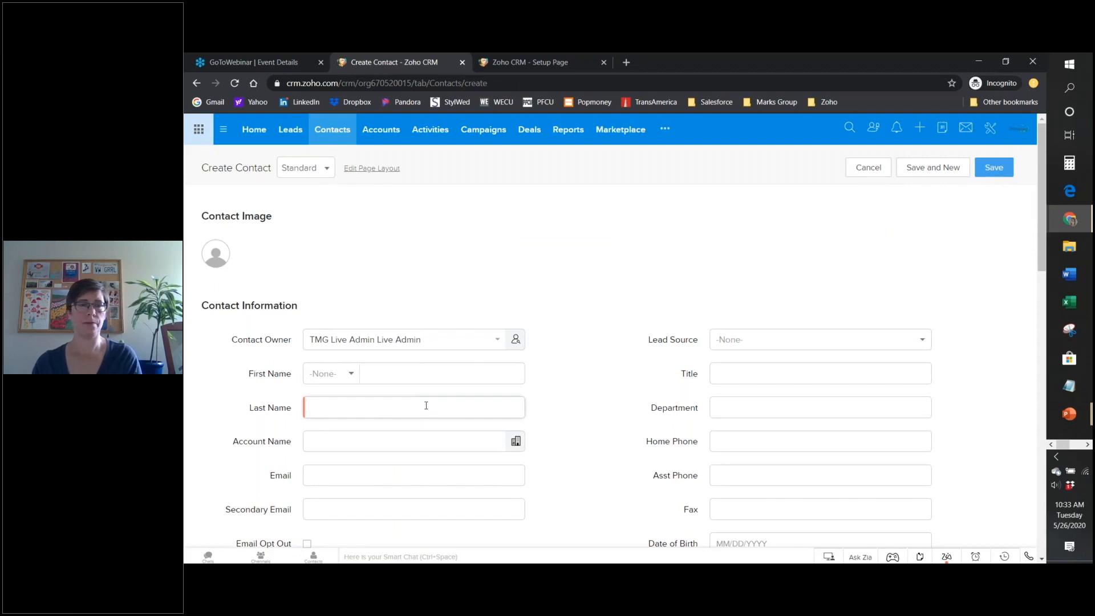
left_click(422, 406)
type("Gate")
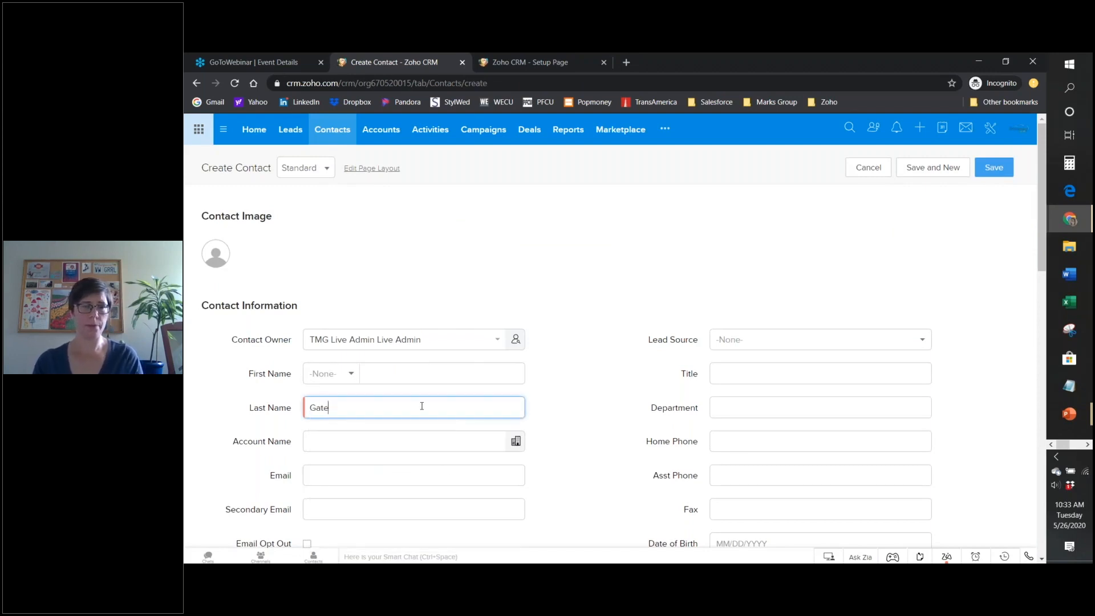
type("s")
left_click(748, 368)
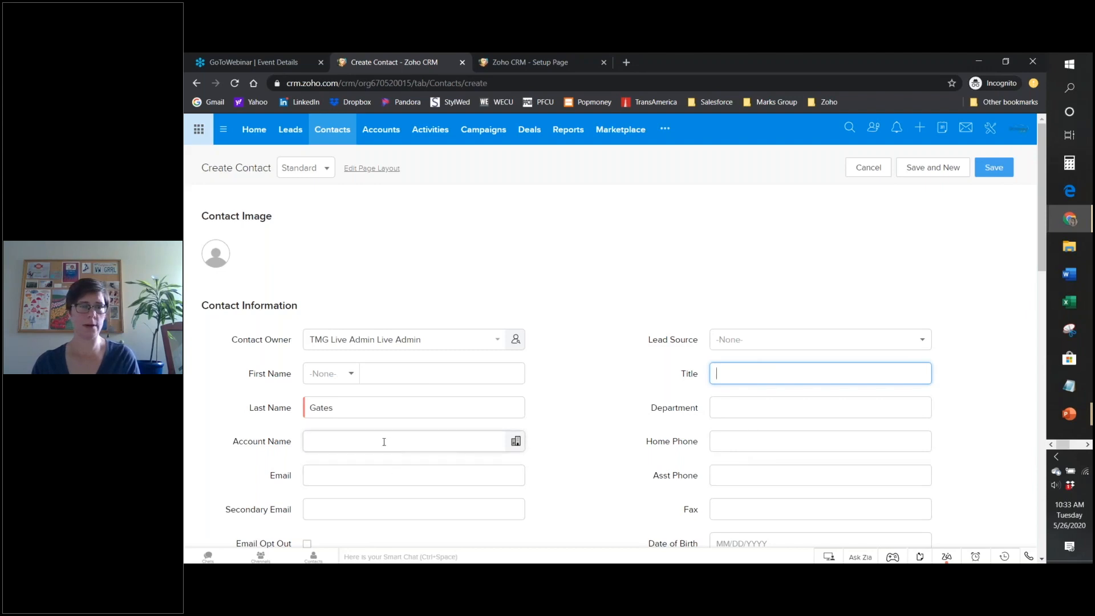
left_click(391, 373)
type("B")
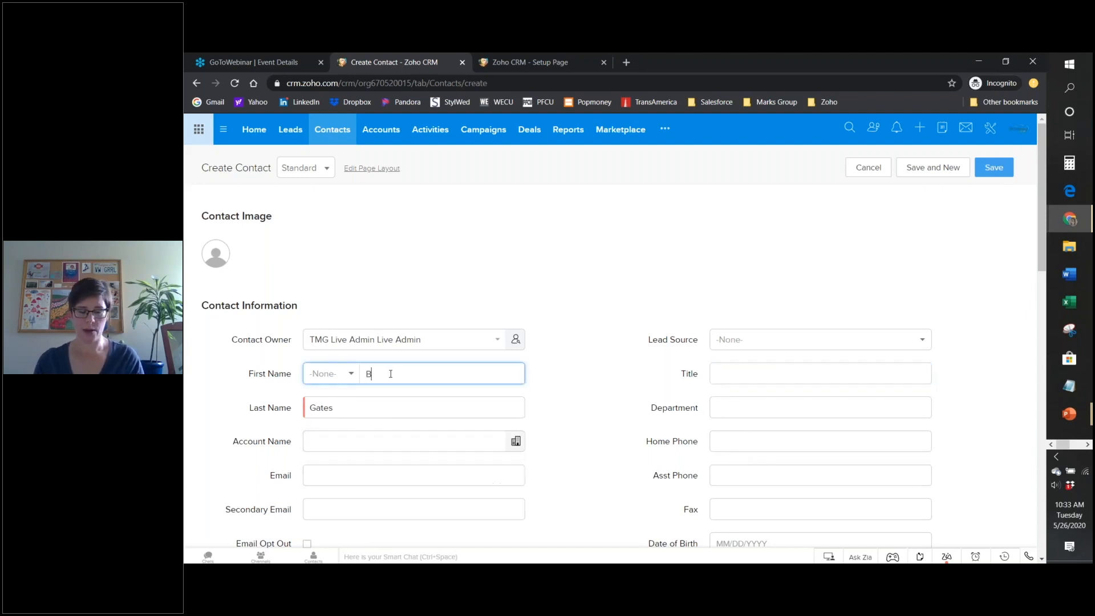
type("ill")
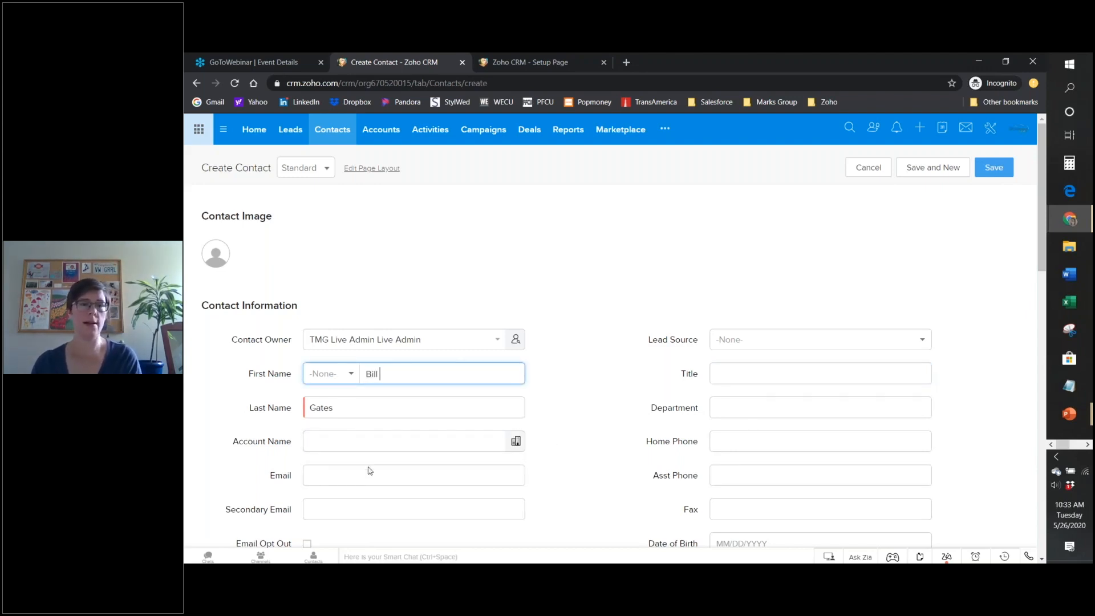
left_click(366, 441)
type("Mic")
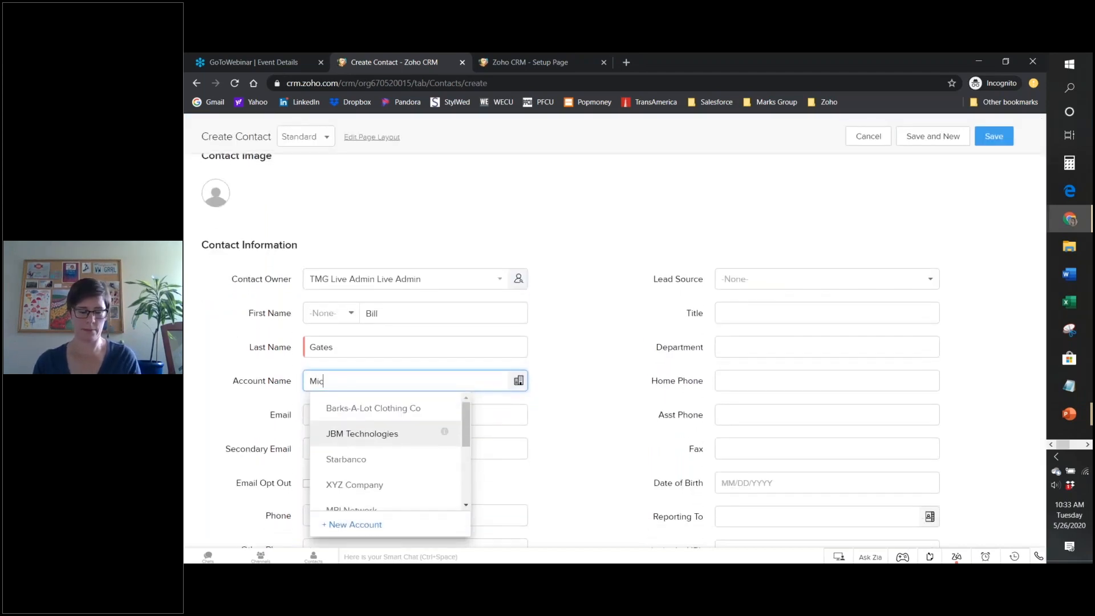
type("rosoft")
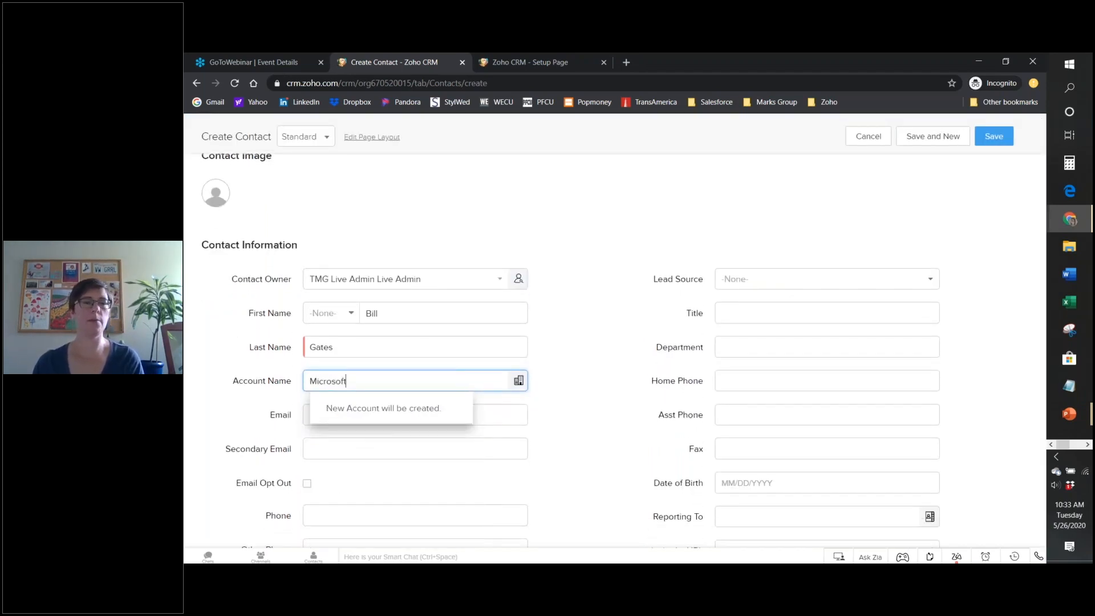
left_click(631, 371)
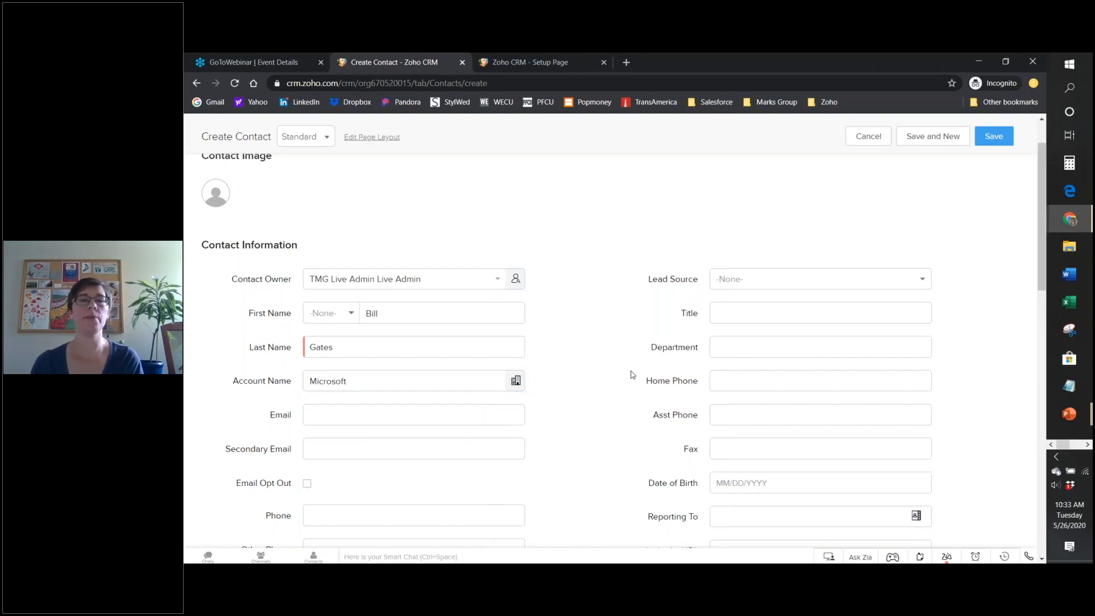
scroll(629, 374, "down", 1)
scroll(628, 378, "down", 5)
scroll(632, 379, "down", 2)
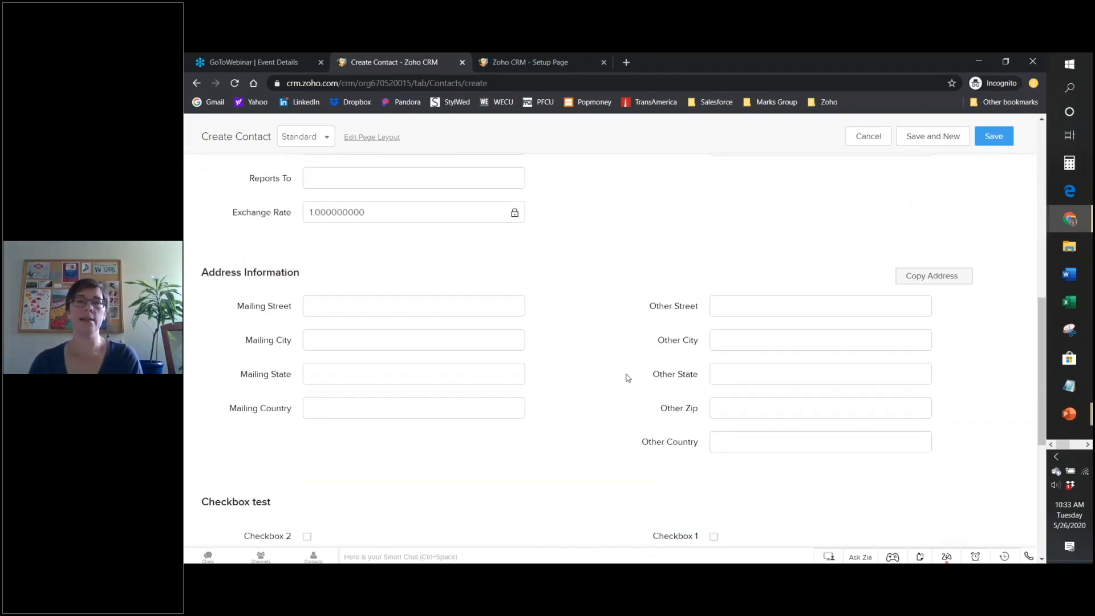
scroll(636, 382, "up", 10)
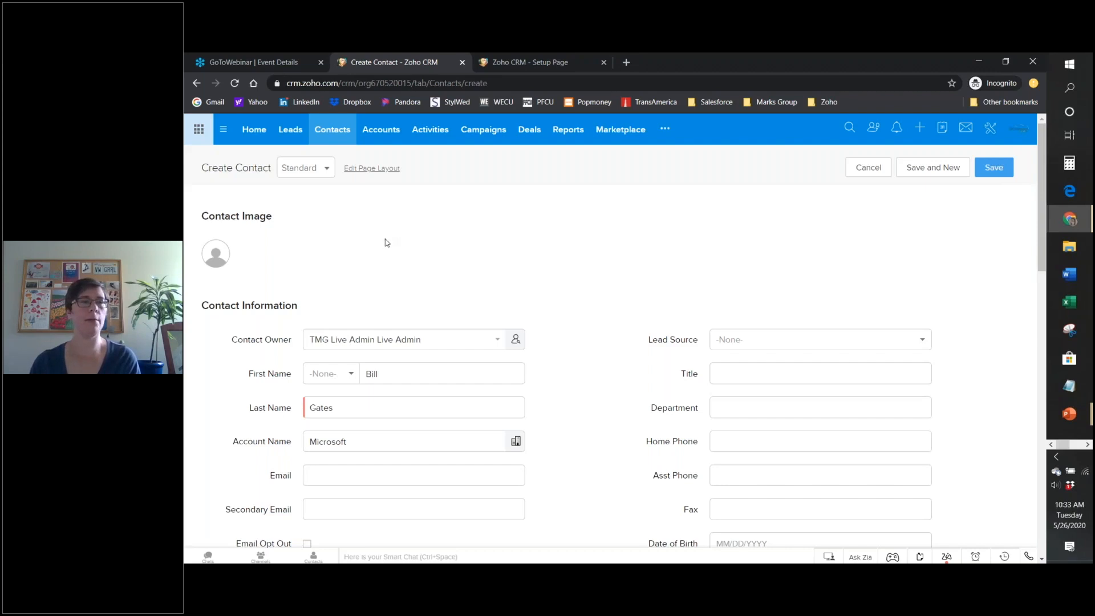
left_click(867, 168)
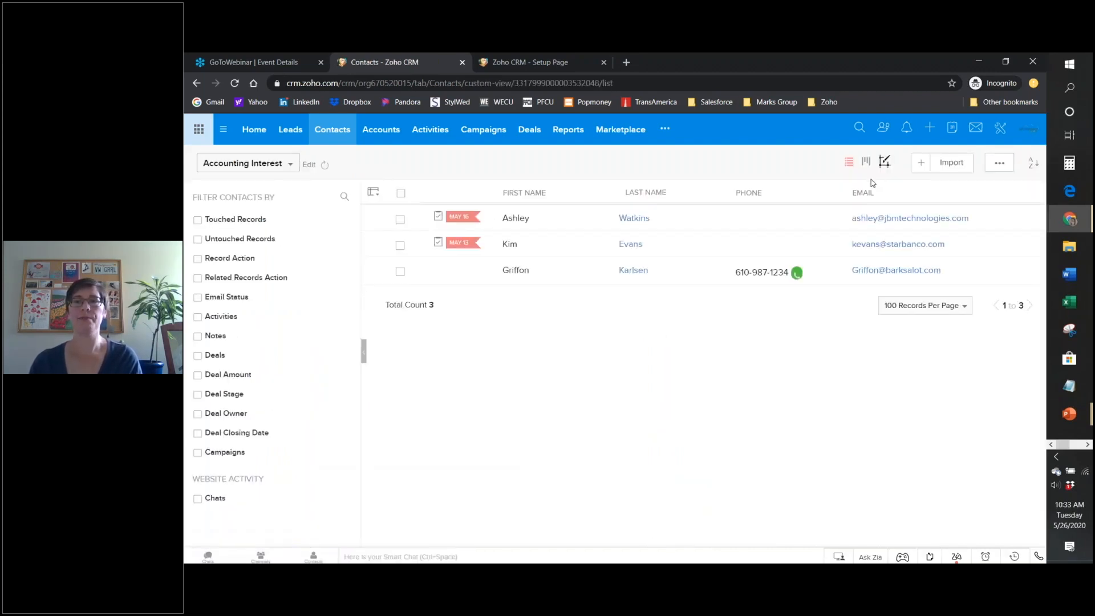
Open the contact at Barks-A-Lot Clothing Co and compose an email to them with the "Welcome email to New client" template.
left_click(634, 271)
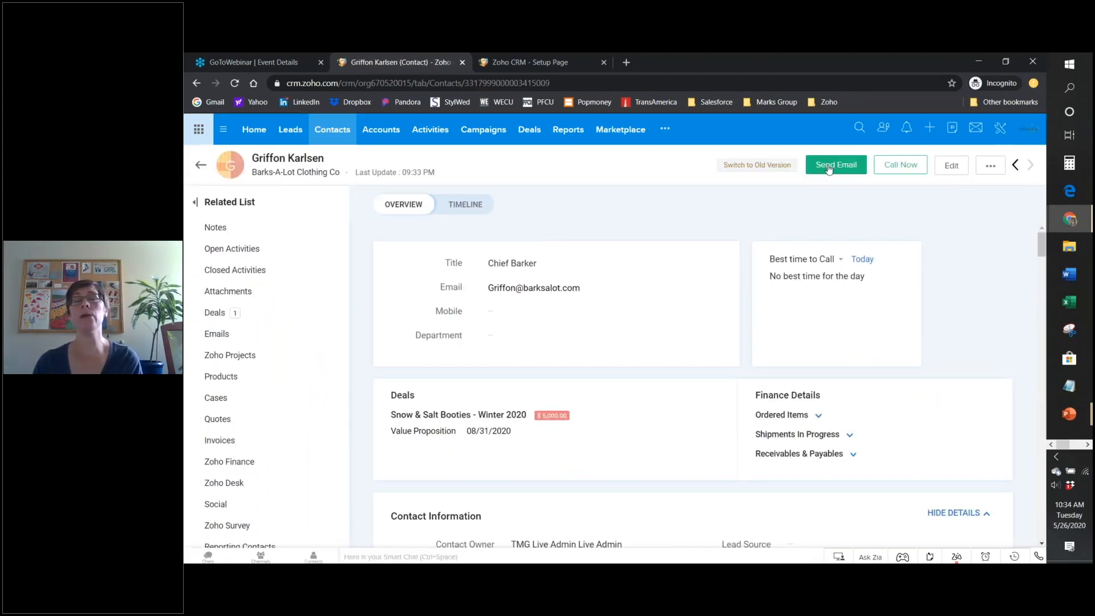
left_click(827, 170)
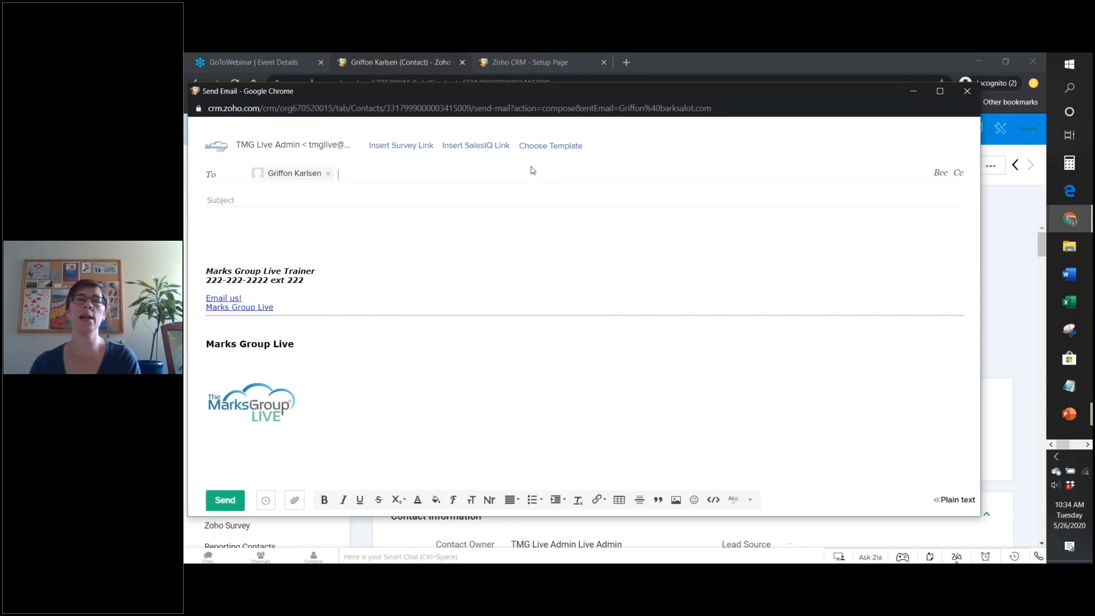
left_click(537, 147)
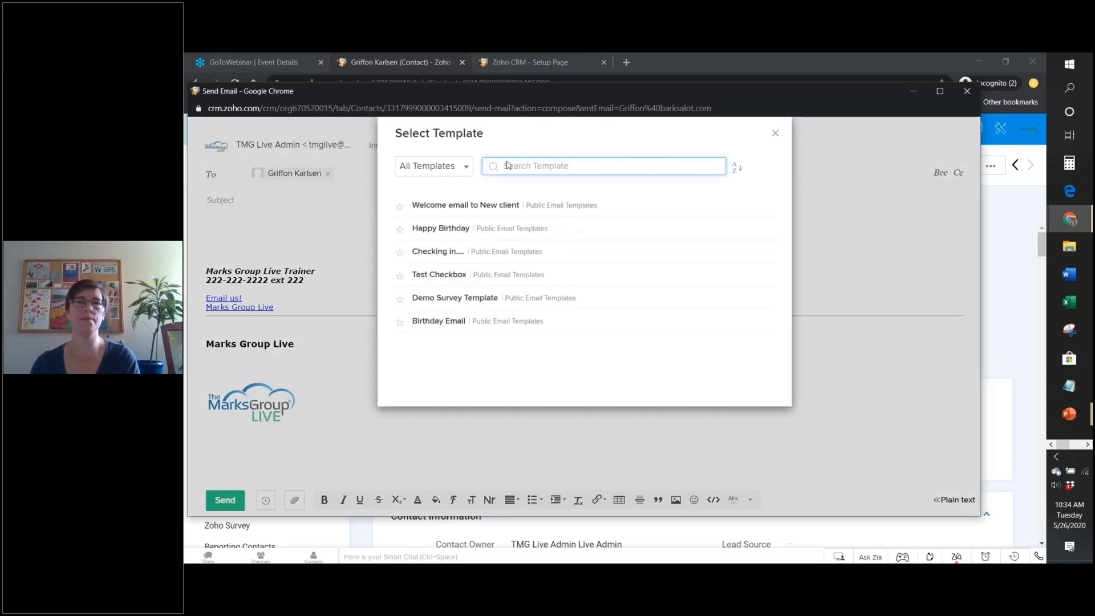
left_click(456, 205)
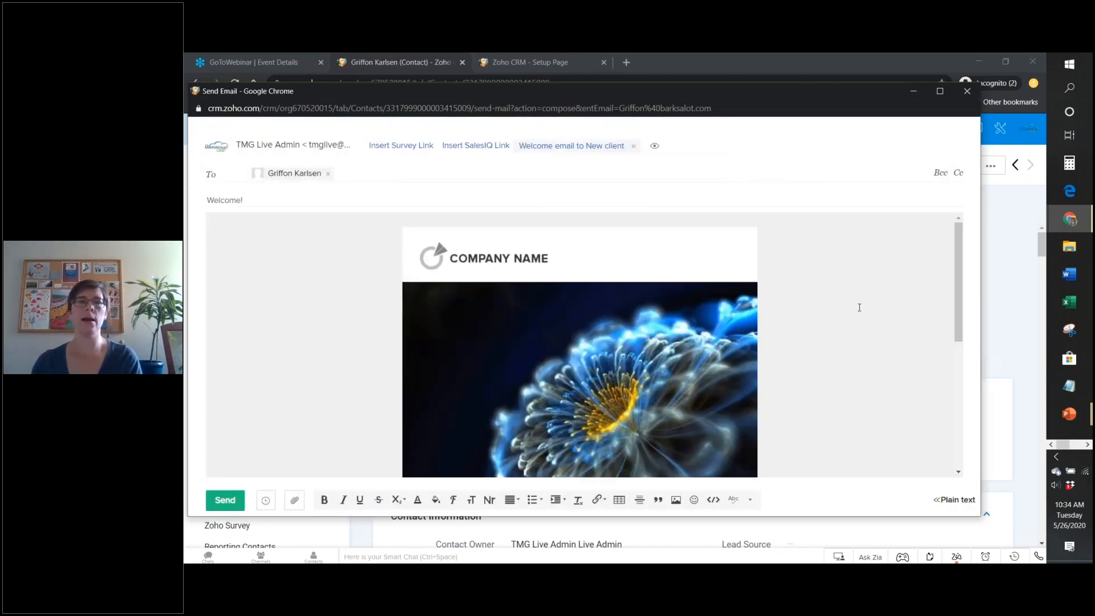
Review the body of the templated welcome email and close the message without sending it.
scroll(860, 307, "down", 5)
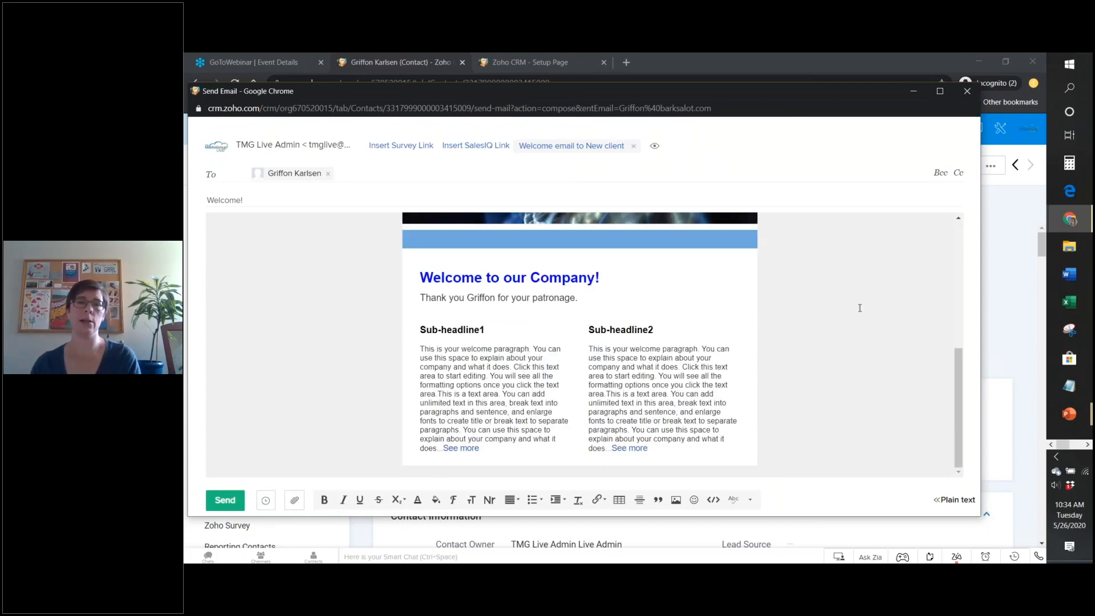
scroll(859, 307, "up", 5)
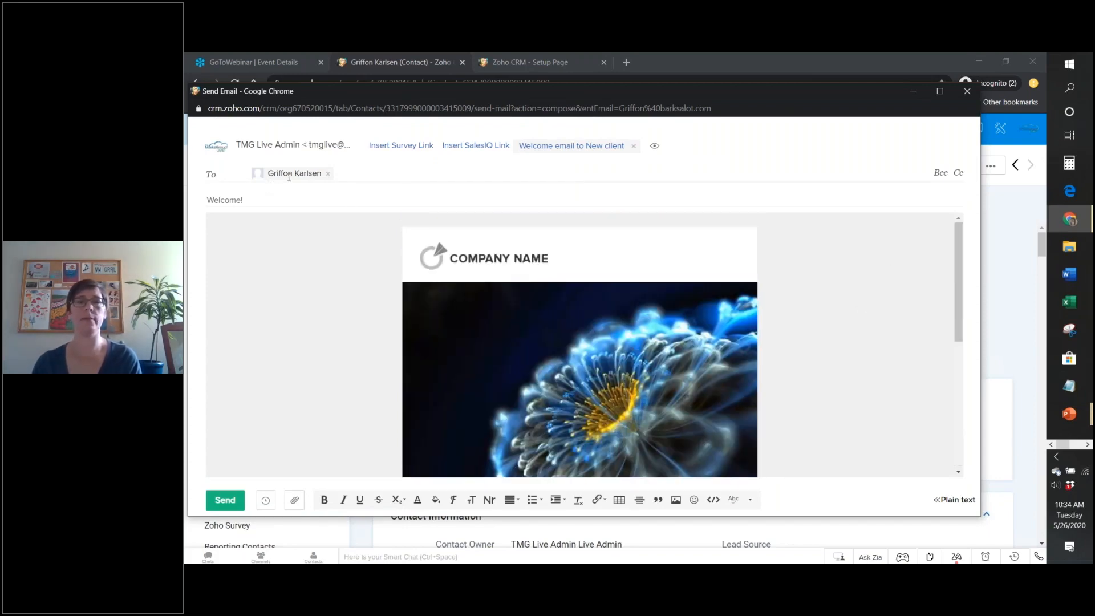
left_click(967, 93)
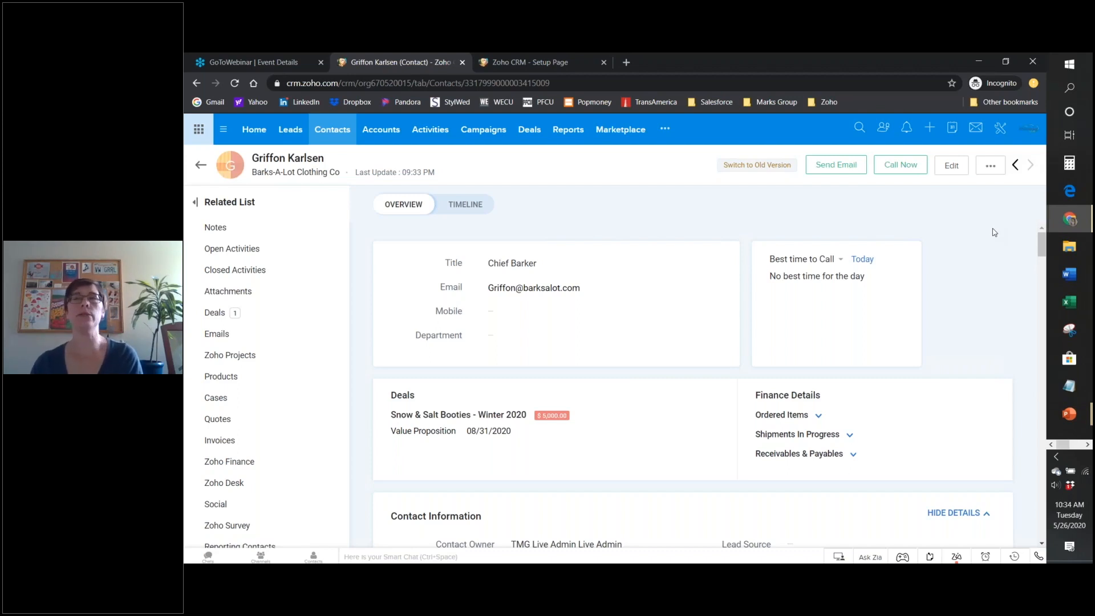
Switch to PowerPoint and bring up the editing window of the "Marks Group May Webinar - Templates" presentation.
left_click(1042, 86)
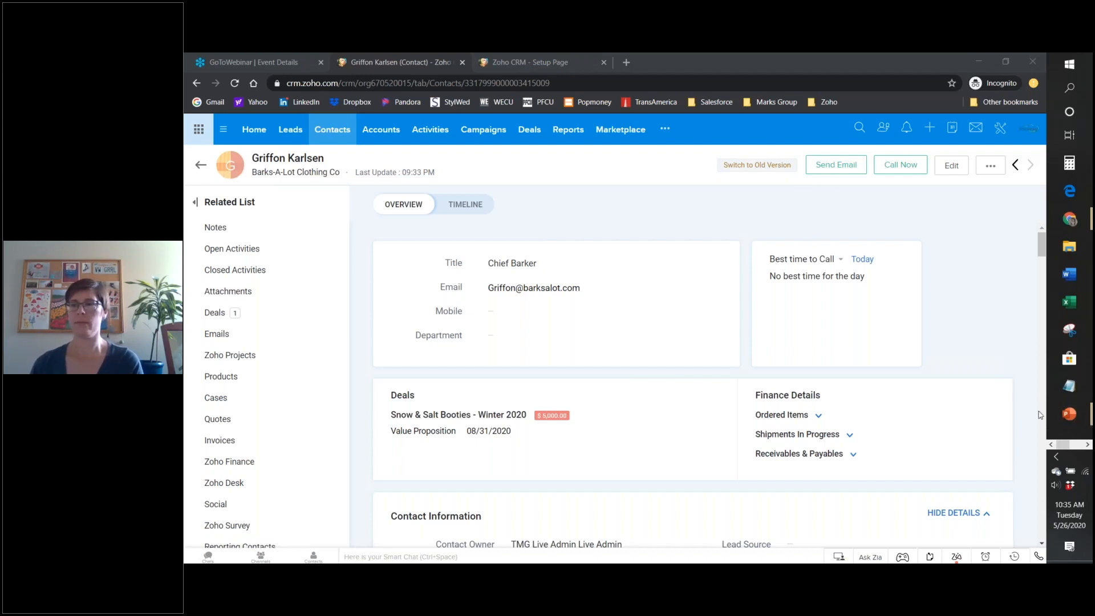
mouse_move(1069, 413)
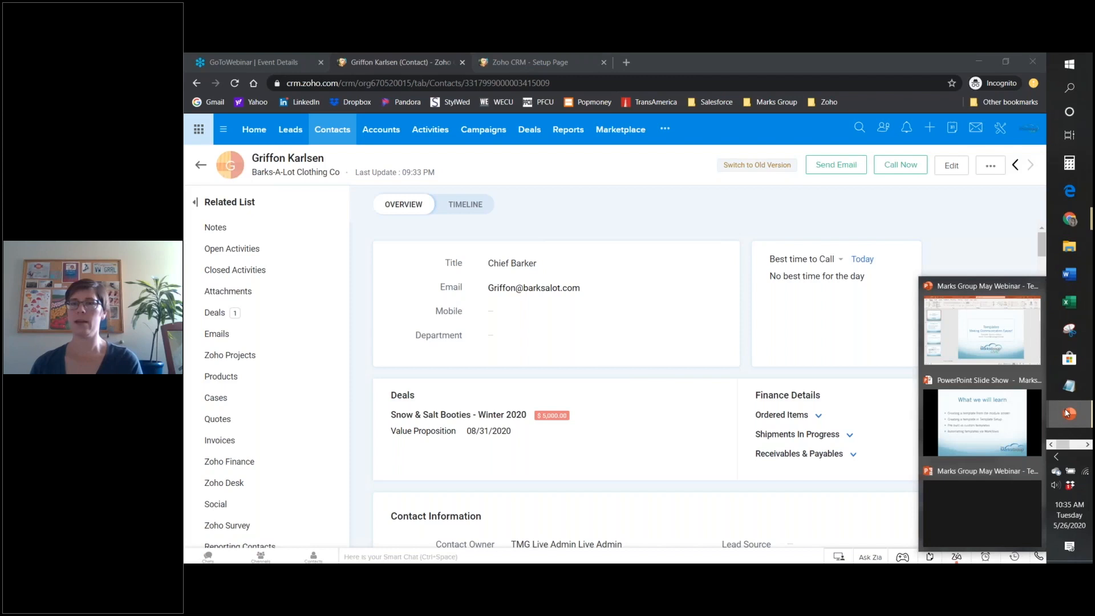
left_click(994, 413)
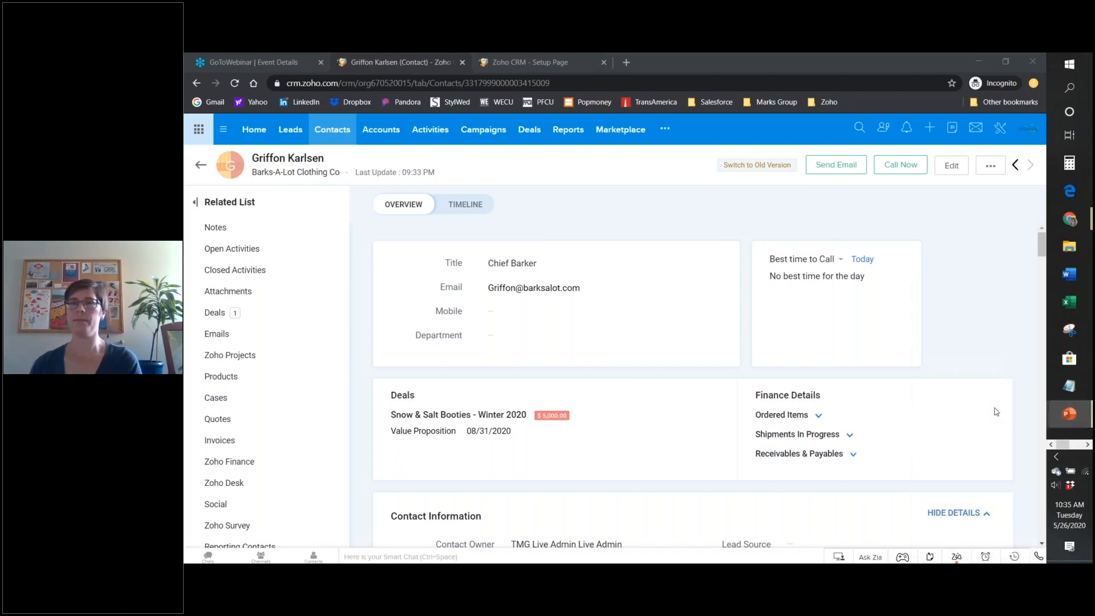
mouse_move(1069, 413)
left_click(1017, 334)
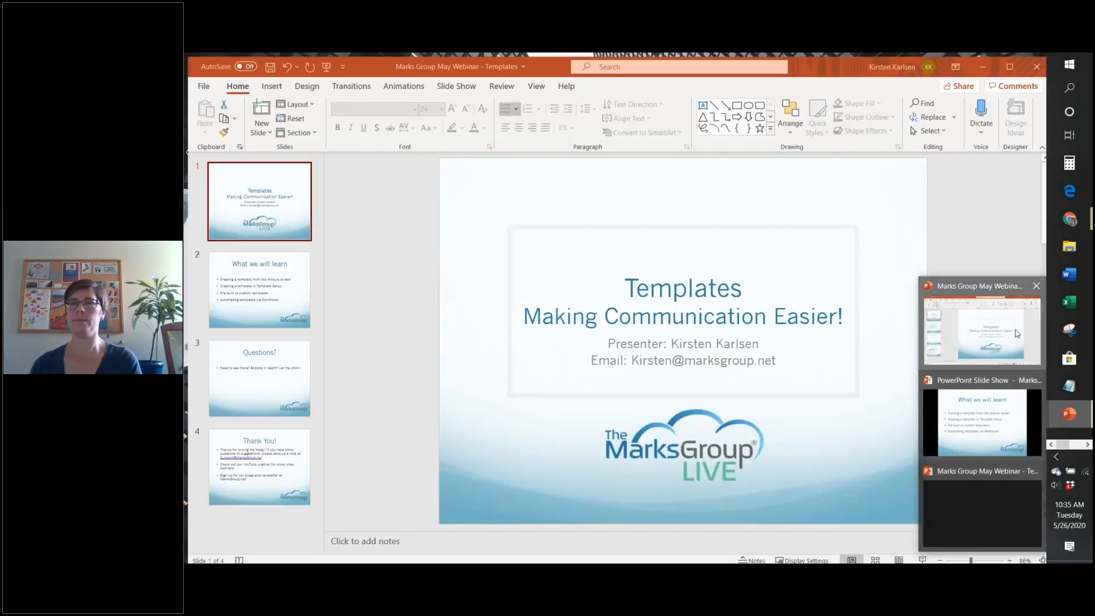